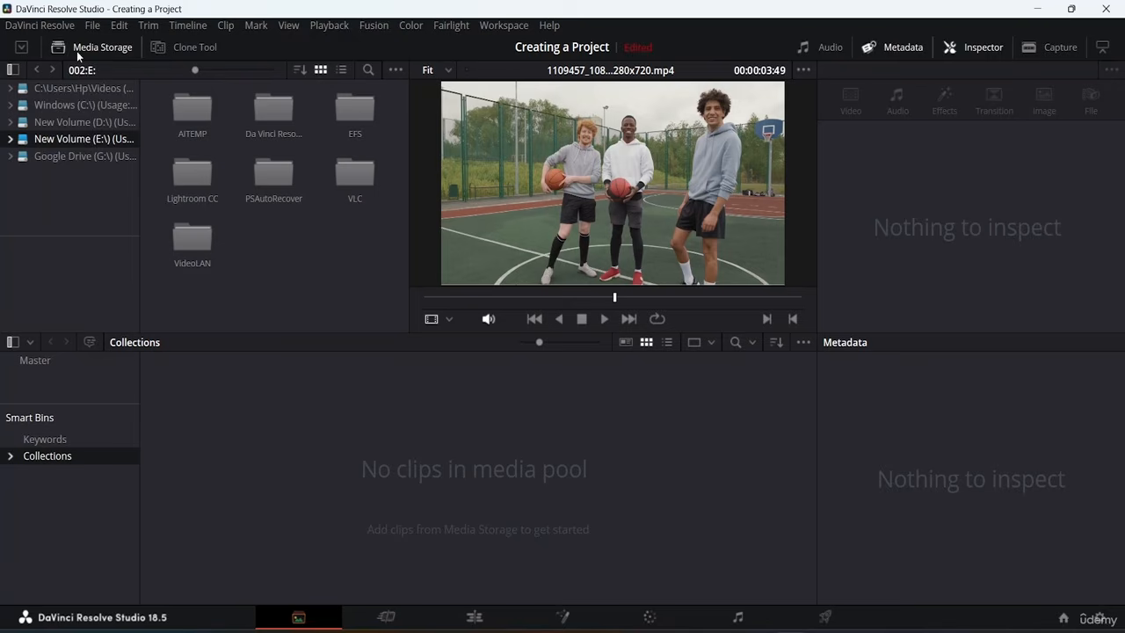
pyautogui.click(88, 26)
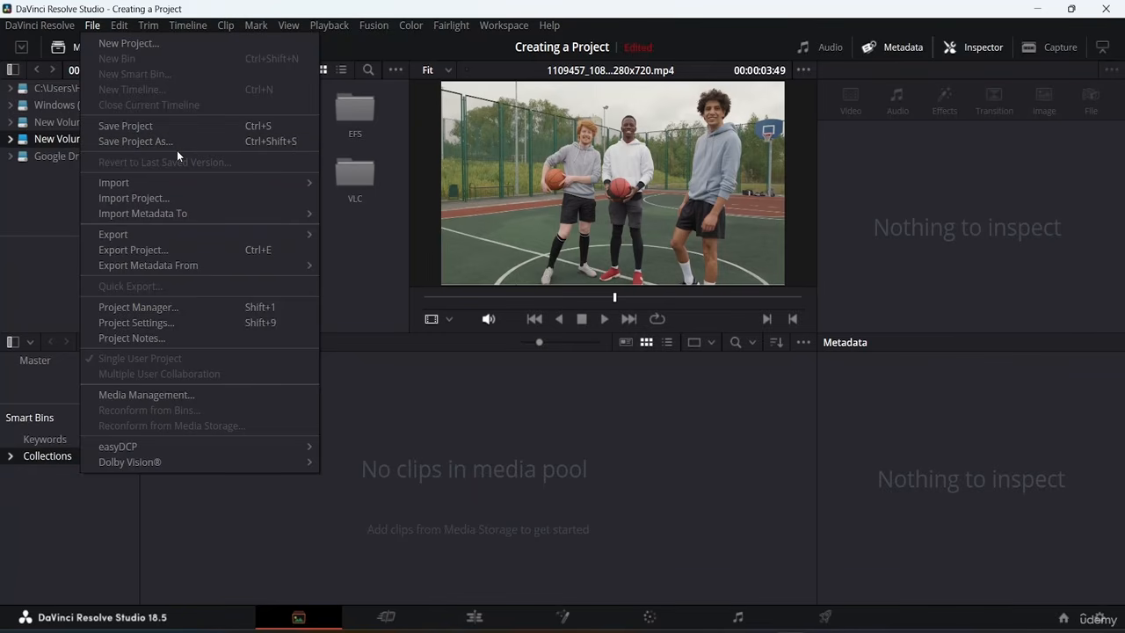
pyautogui.moveTo(186, 187)
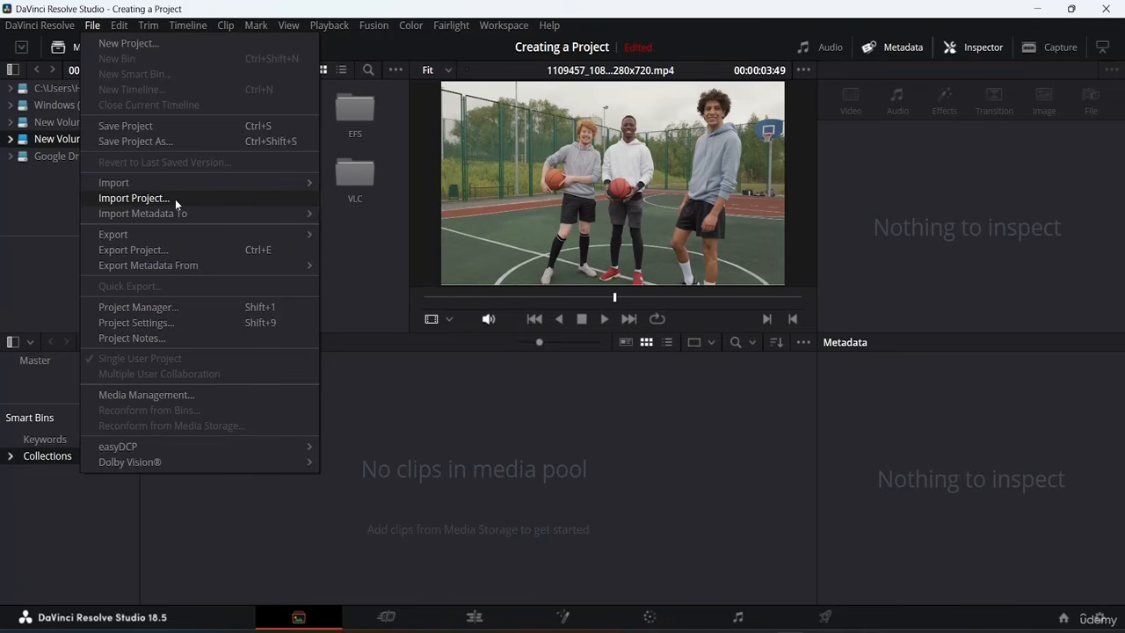
pyautogui.moveTo(172, 233)
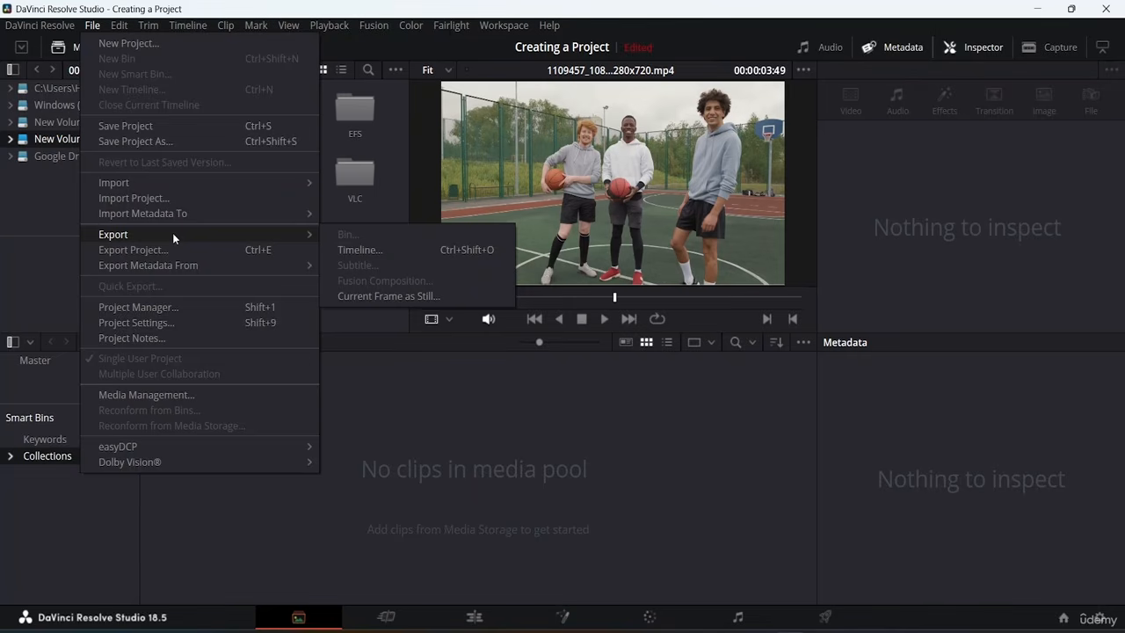
pyautogui.moveTo(142, 28)
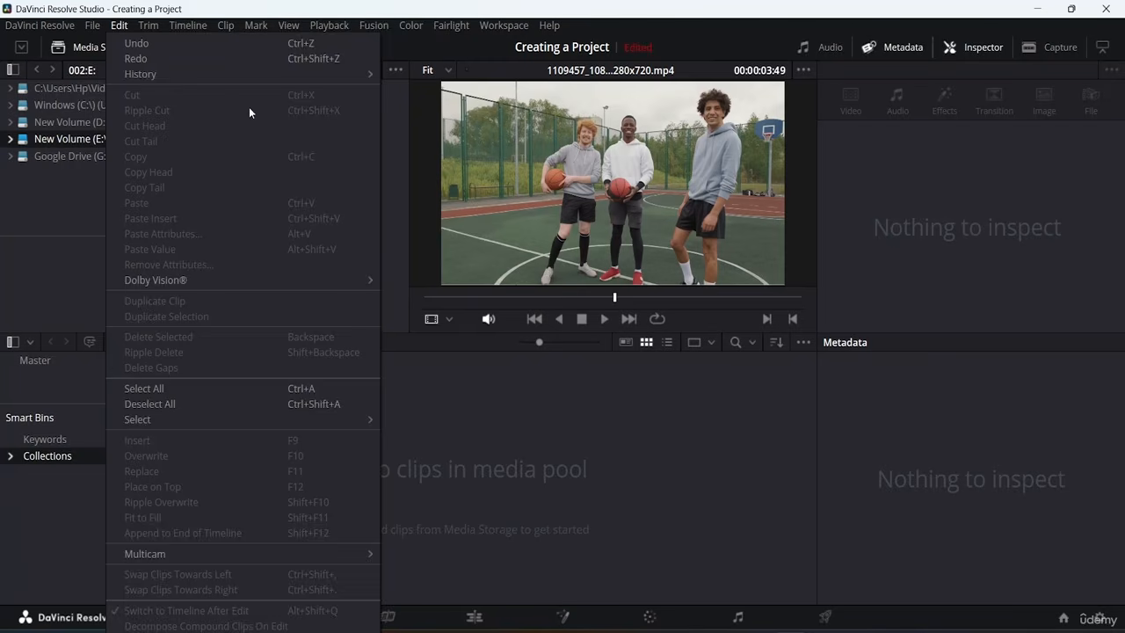
pyautogui.moveTo(187, 25)
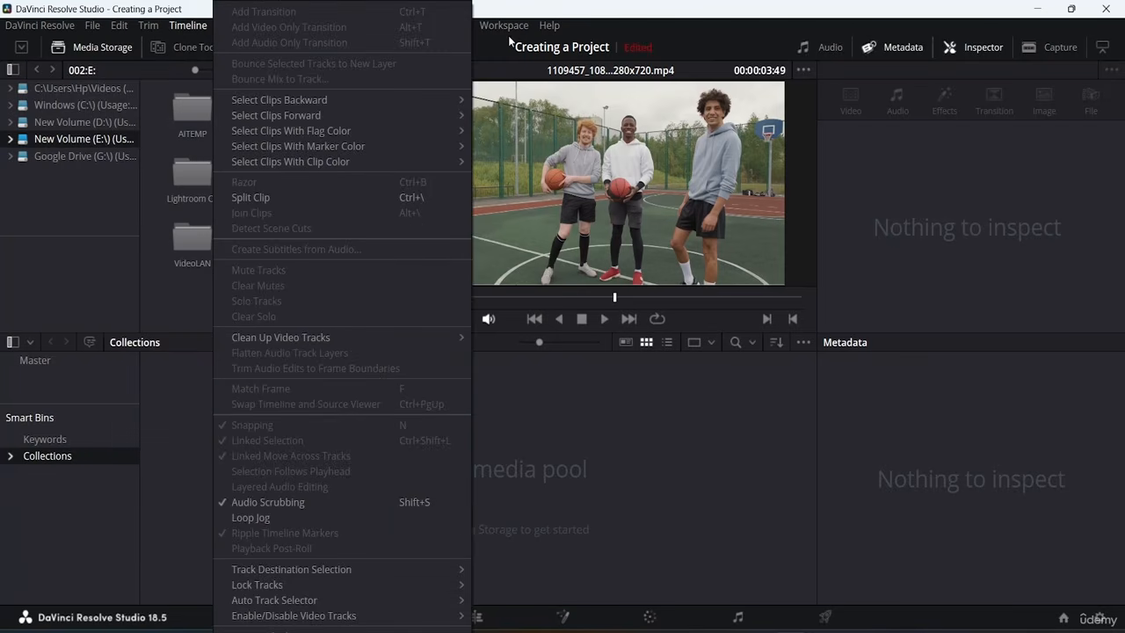
pyautogui.moveTo(470, 30)
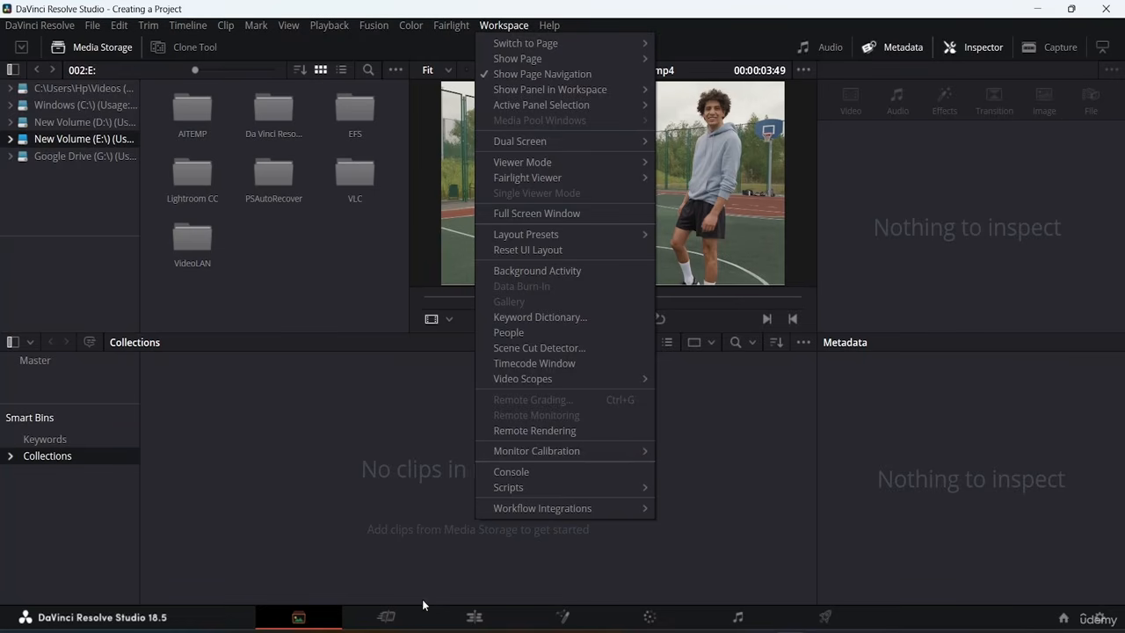
pyautogui.click(332, 552)
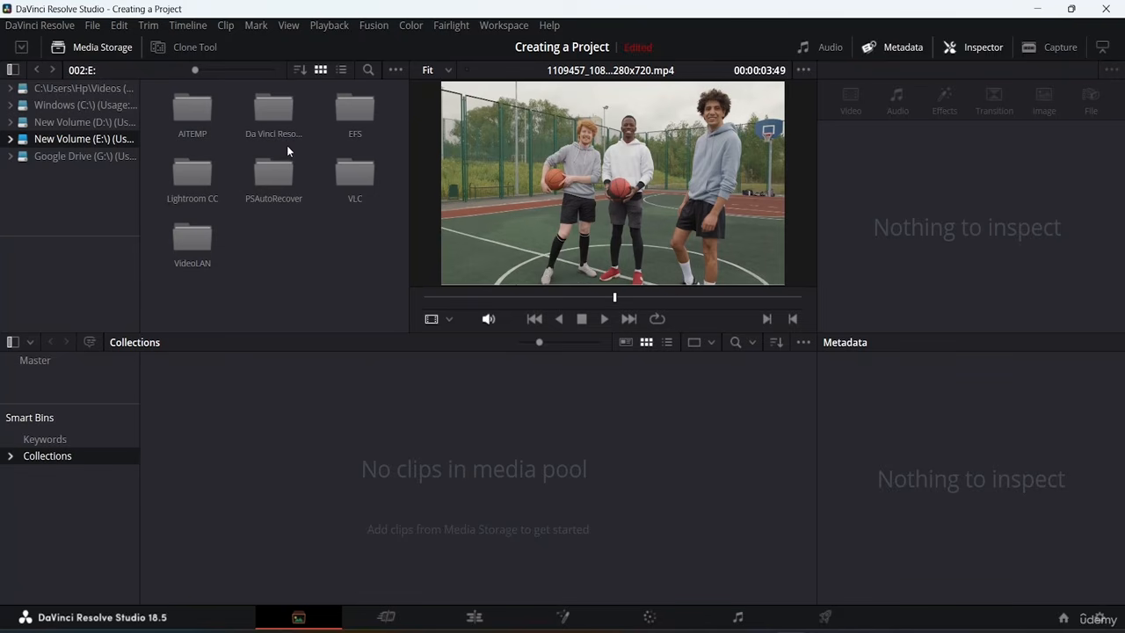
# Open the Da Vinci Resolve Resource File folder on the E drive and check its contents with enlarged thumbnails, restoring the smaller size
pyautogui.doubleClick(285, 117)
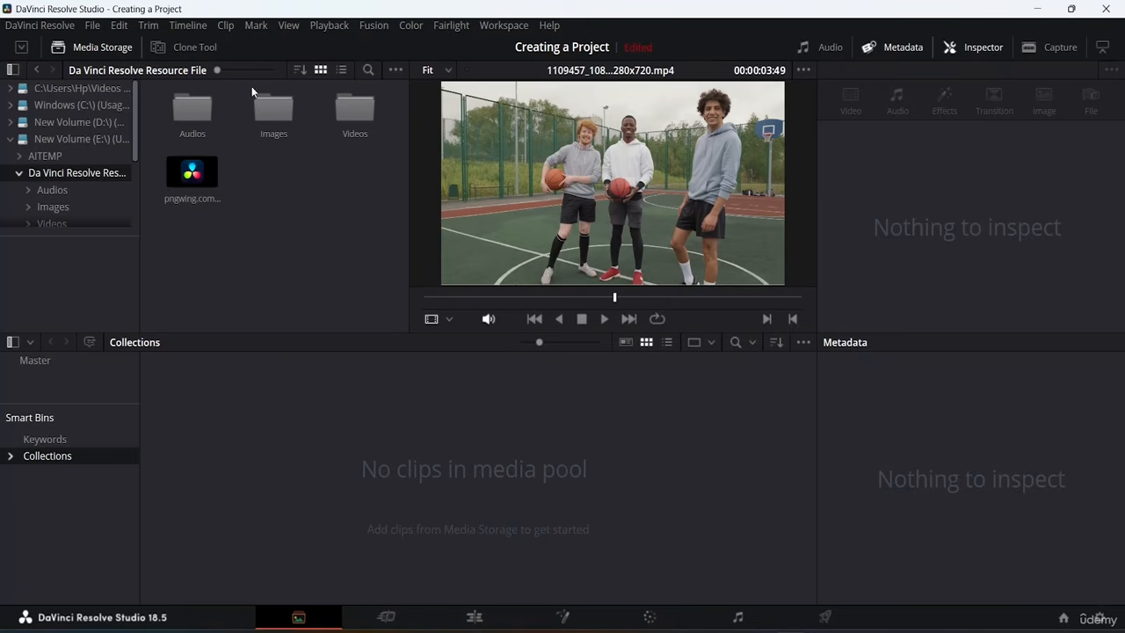
pyautogui.moveTo(215, 70); pyautogui.dragTo(343, 80)
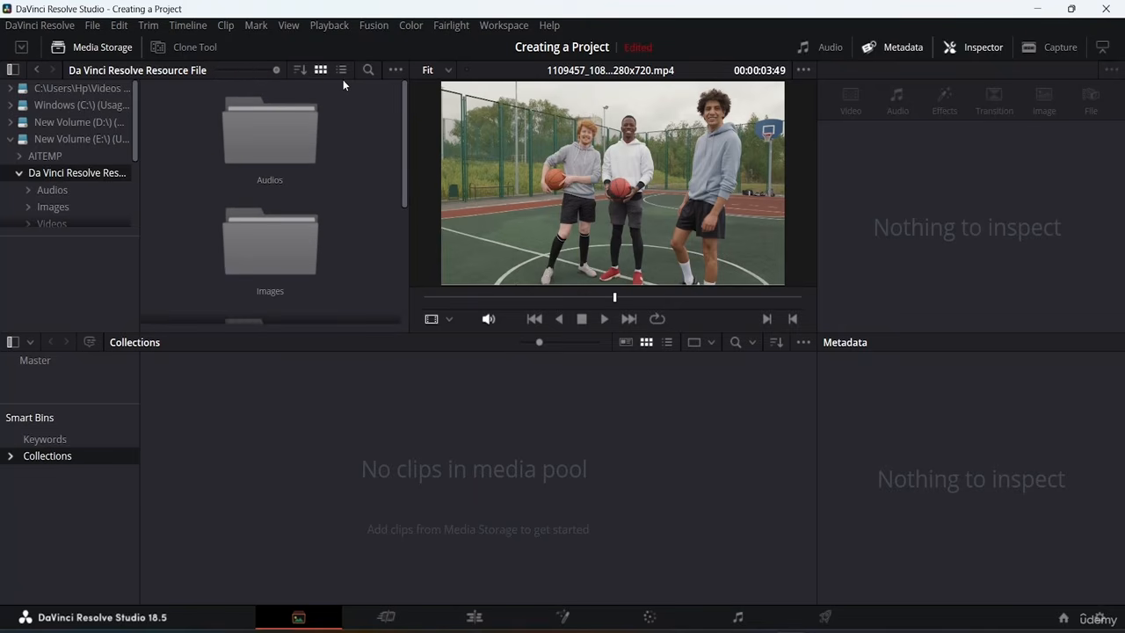
pyautogui.scroll(-4, 309, 160)
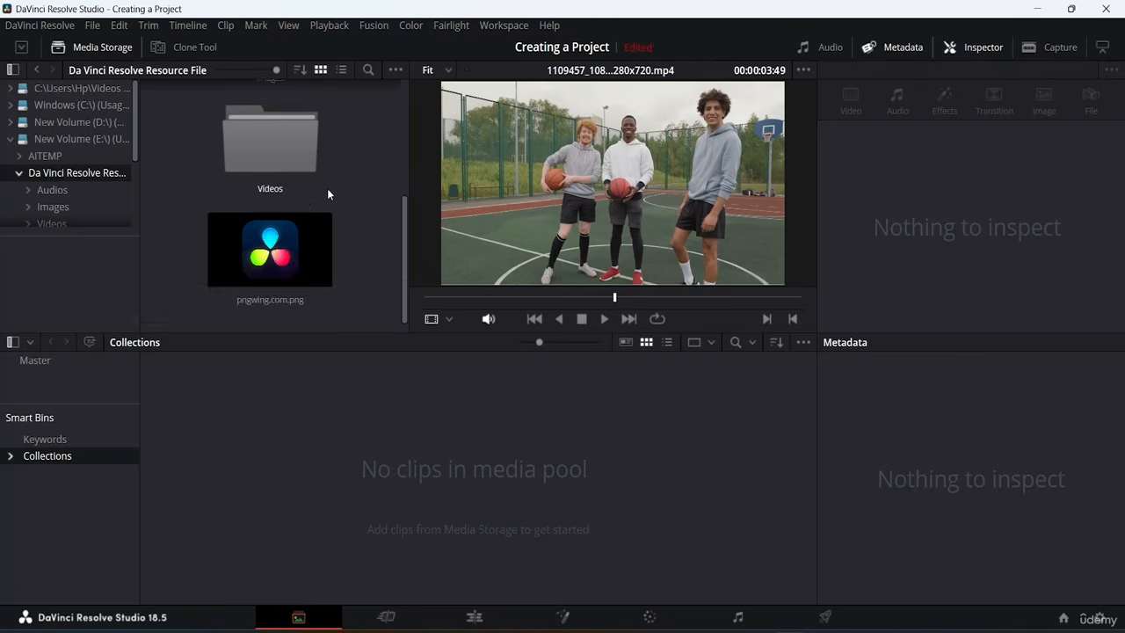
pyautogui.scroll(2, 327, 188)
pyautogui.scroll(1, 325, 184)
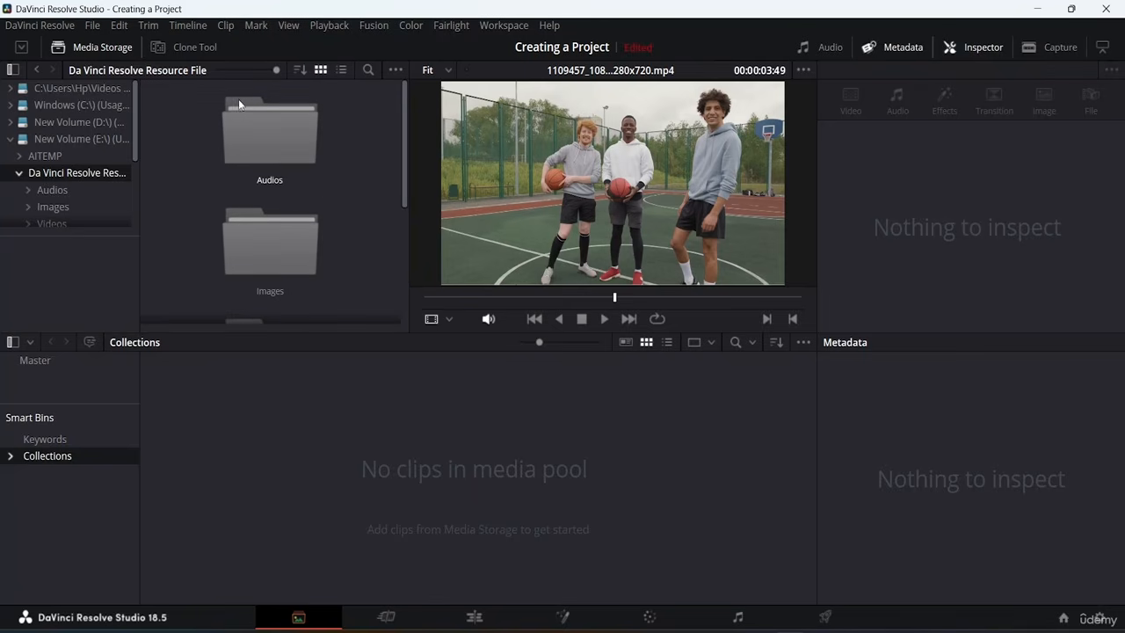
pyautogui.moveTo(274, 67); pyautogui.dragTo(161, 63)
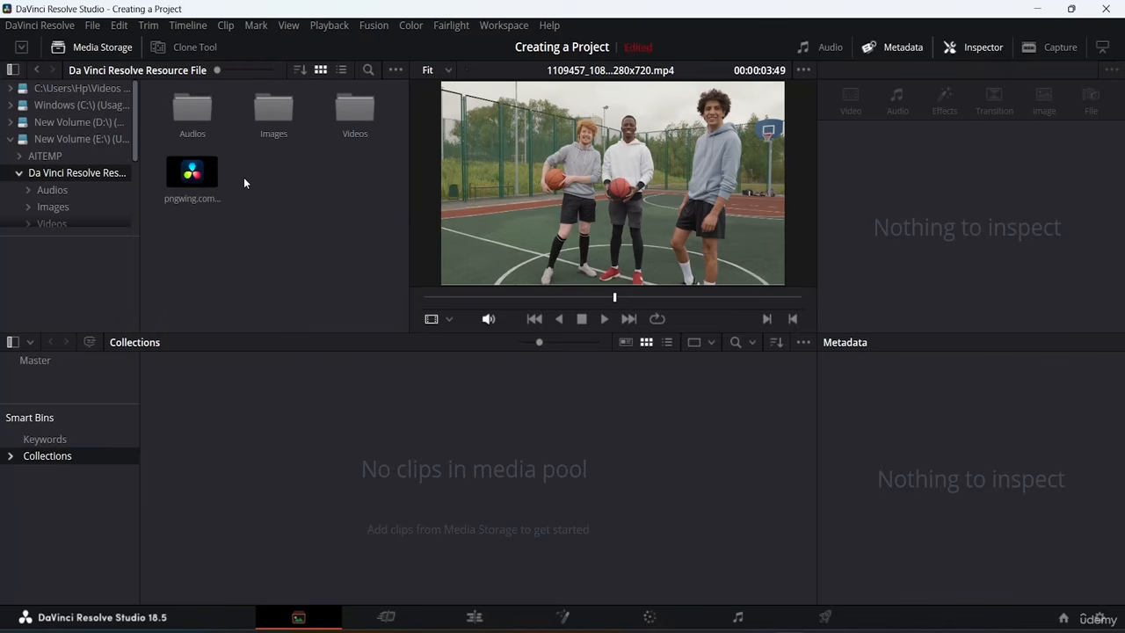
# Open the Videos folder and preview the blue pattern, basketball players and sea waves clips
pyautogui.doubleClick(356, 115)
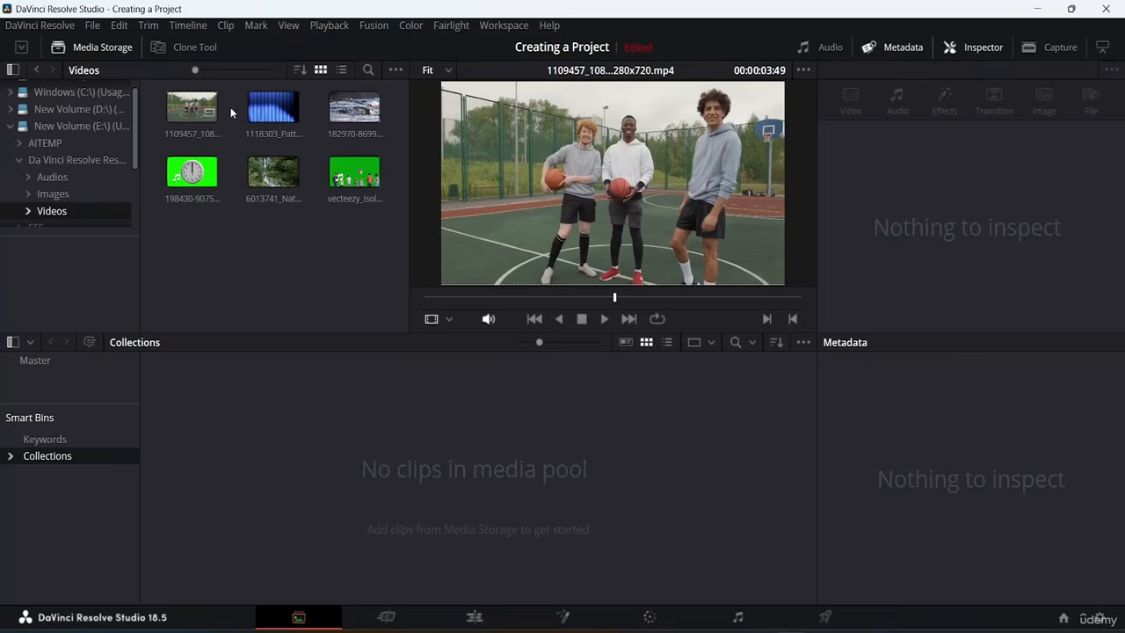
pyautogui.click(264, 111)
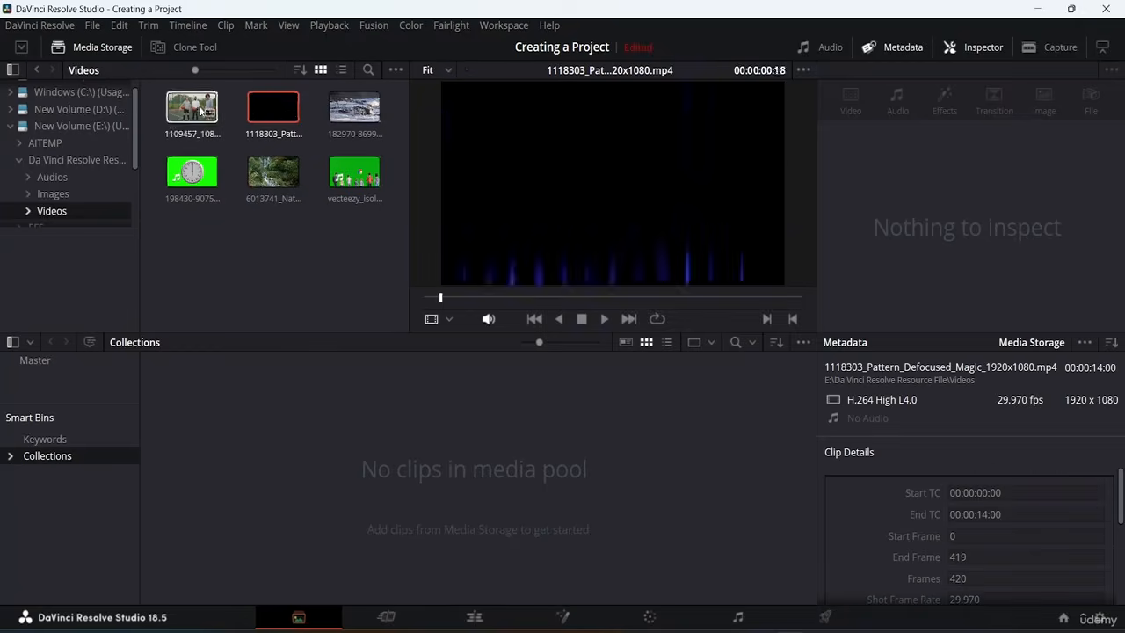
pyautogui.click(191, 107)
pyautogui.click(358, 112)
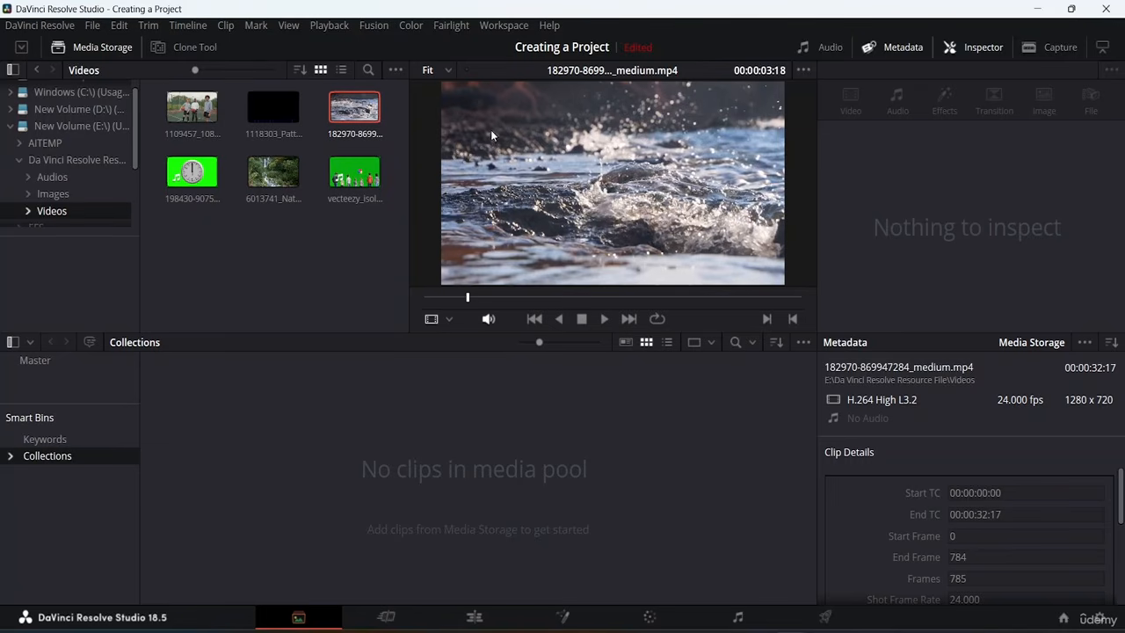
# Preview the 6013741 nature river clip, scrubbing through it from its start to its end
pyautogui.click(269, 181)
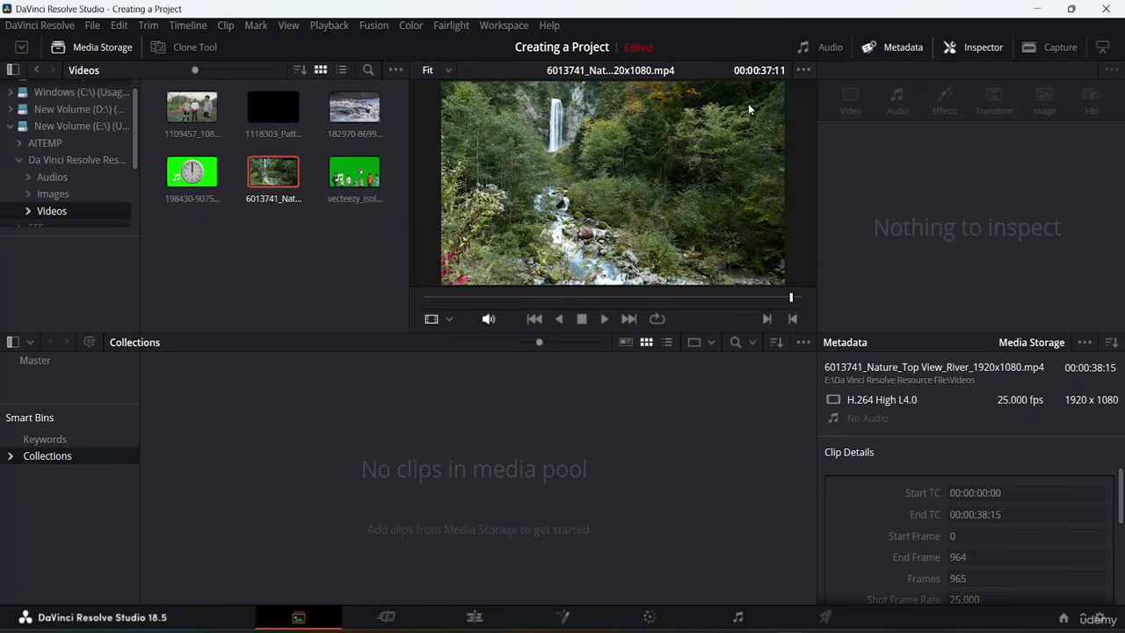
pyautogui.moveTo(791, 297); pyautogui.dragTo(356, 254)
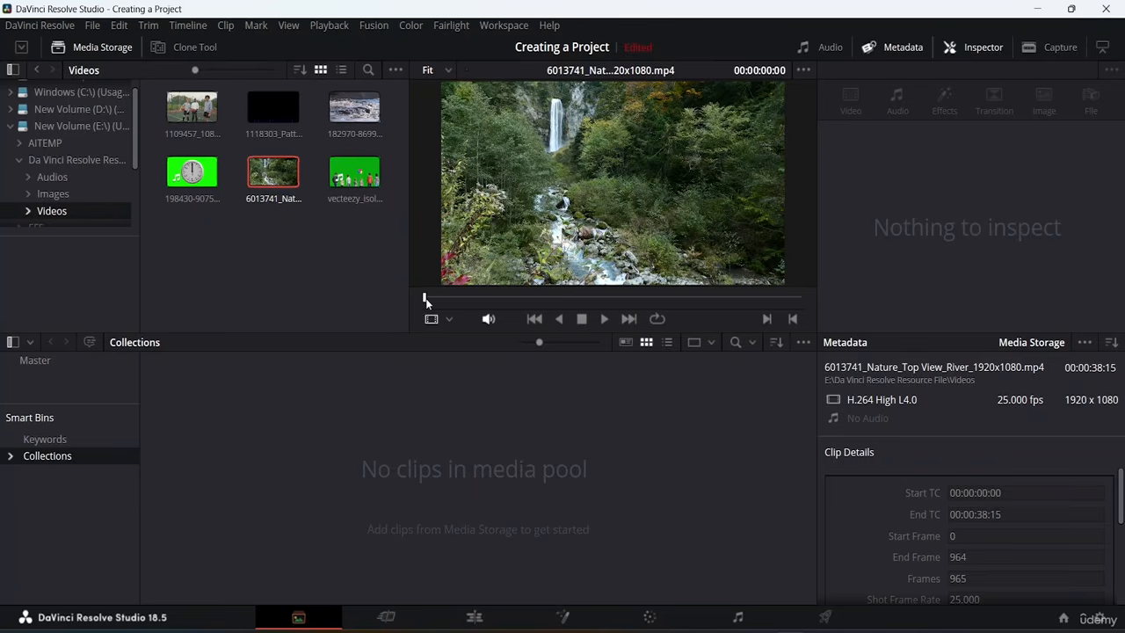
pyautogui.moveTo(424, 299); pyautogui.dragTo(1046, 330)
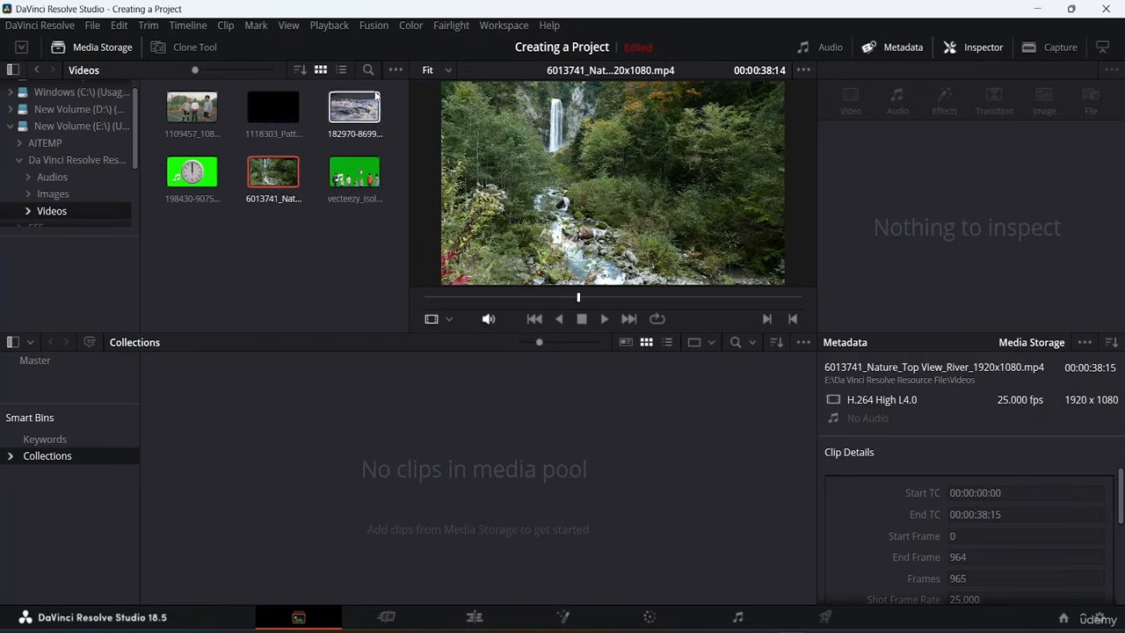
# Try to add the 6013741 river clip to the media pool, check the Cut page and return to the Media page
pyautogui.moveTo(278, 175); pyautogui.dragTo(200, 458)
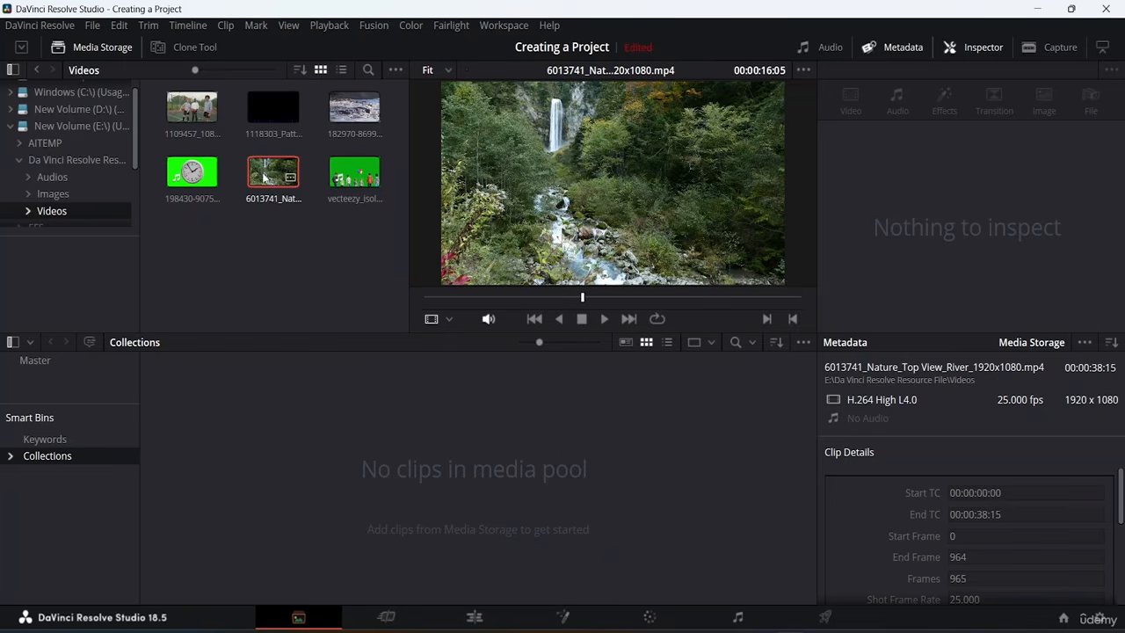
pyautogui.moveTo(272, 173); pyautogui.dragTo(277, 489)
pyautogui.click(397, 619)
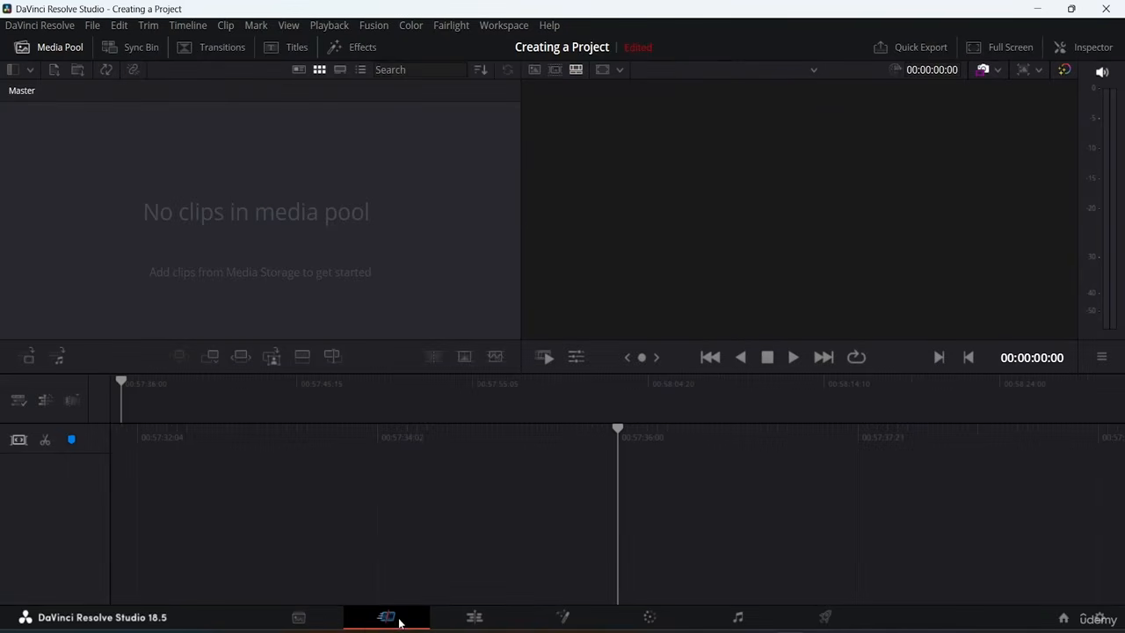
pyautogui.click(309, 615)
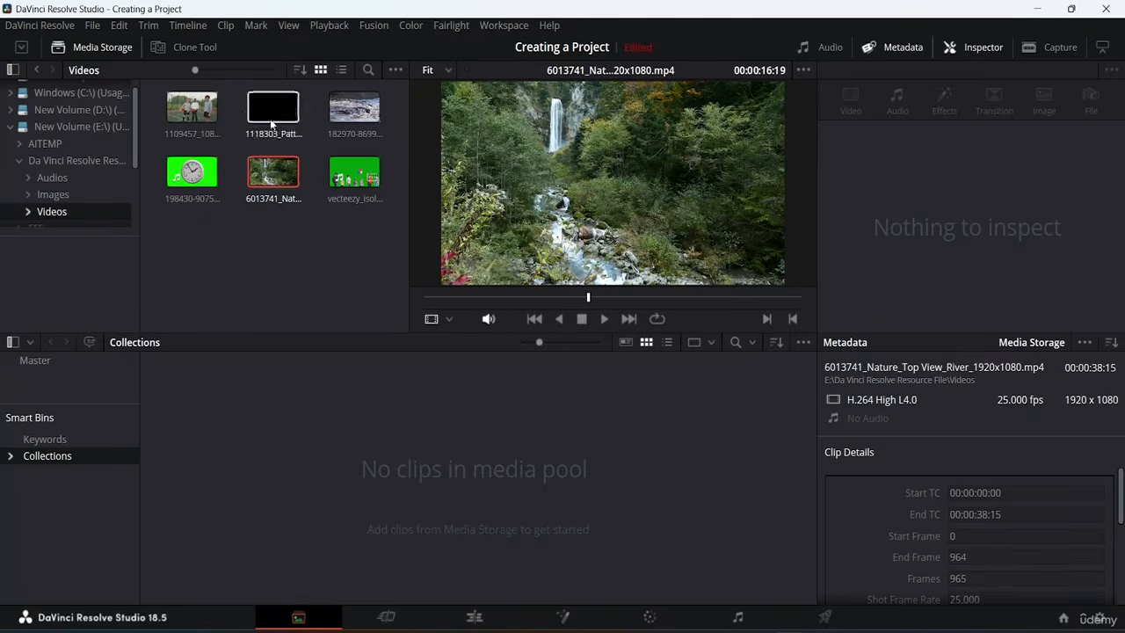
# Preview the 1109457 basketball players clip and the 182970 sea waves clip from the Videos folder
pyautogui.click(188, 112)
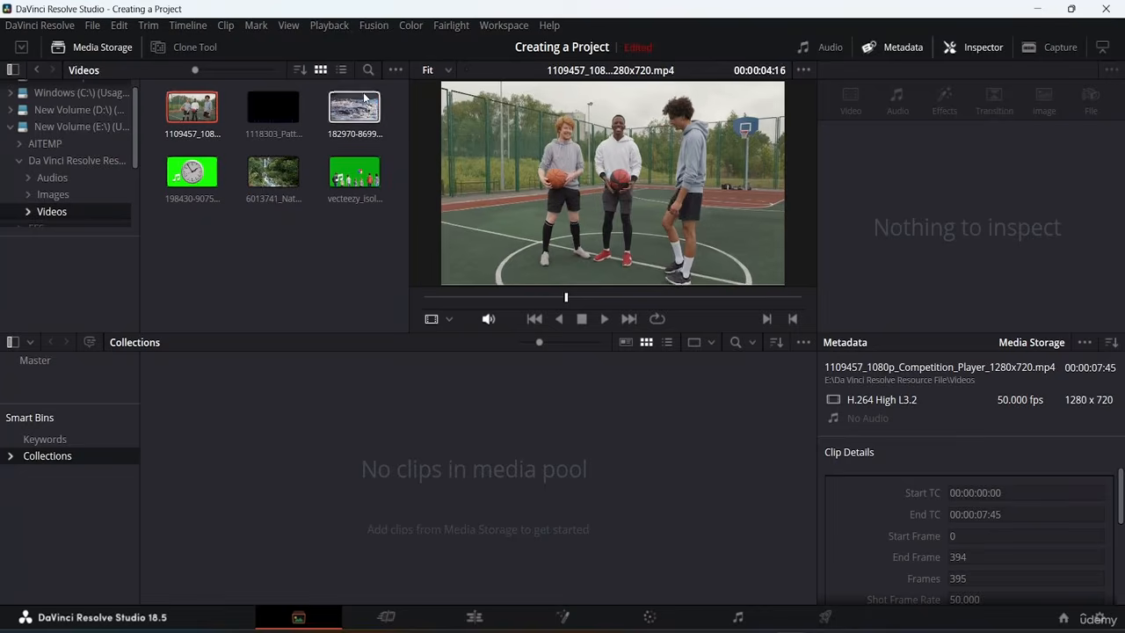
pyautogui.click(350, 117)
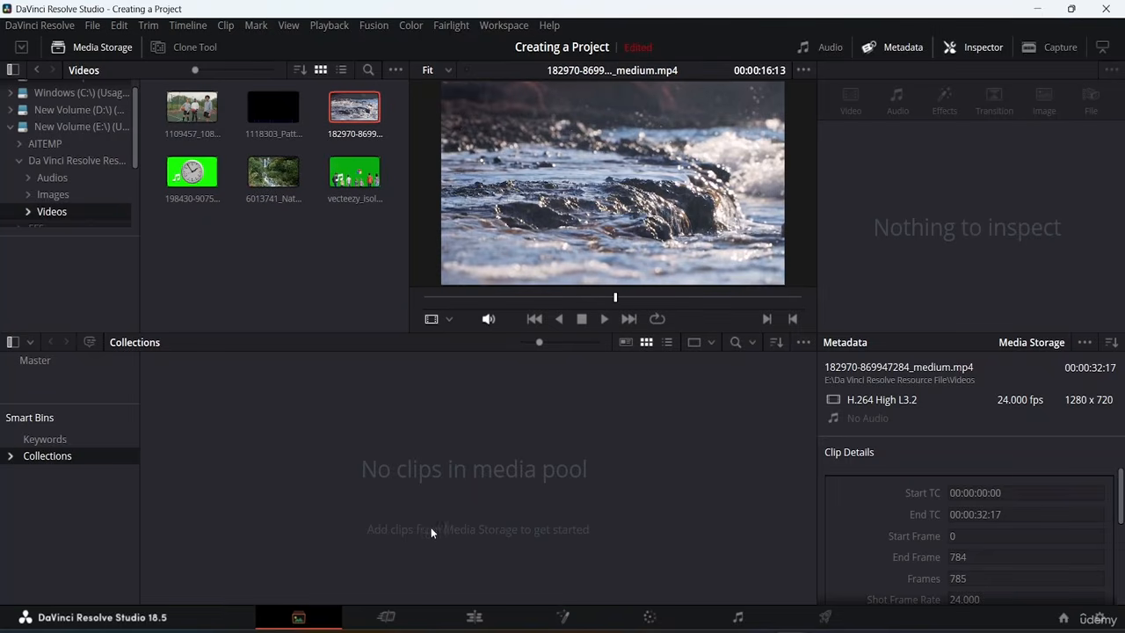
pyautogui.rightClick(443, 469)
pyautogui.click(440, 456)
# Go back to the Da Vinci Resolve Resource File folder and try to add its whole Videos folder to the media pool
pyautogui.click(38, 74)
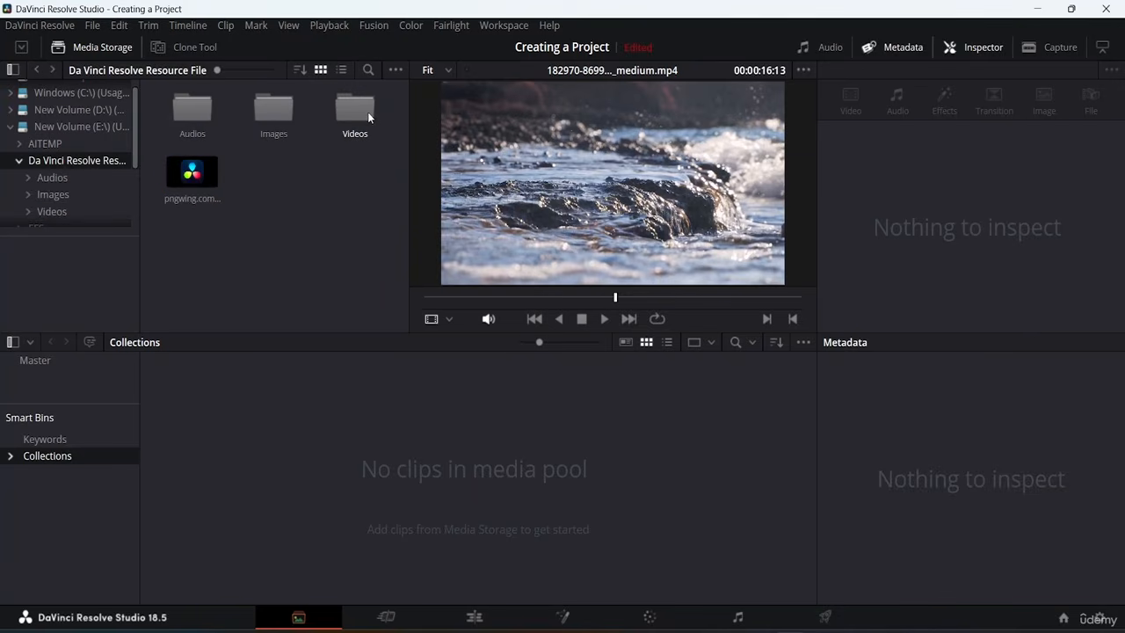
pyautogui.moveTo(367, 111); pyautogui.dragTo(296, 466)
pyautogui.scroll(-3, 78, 153)
pyautogui.scroll(2, 75, 167)
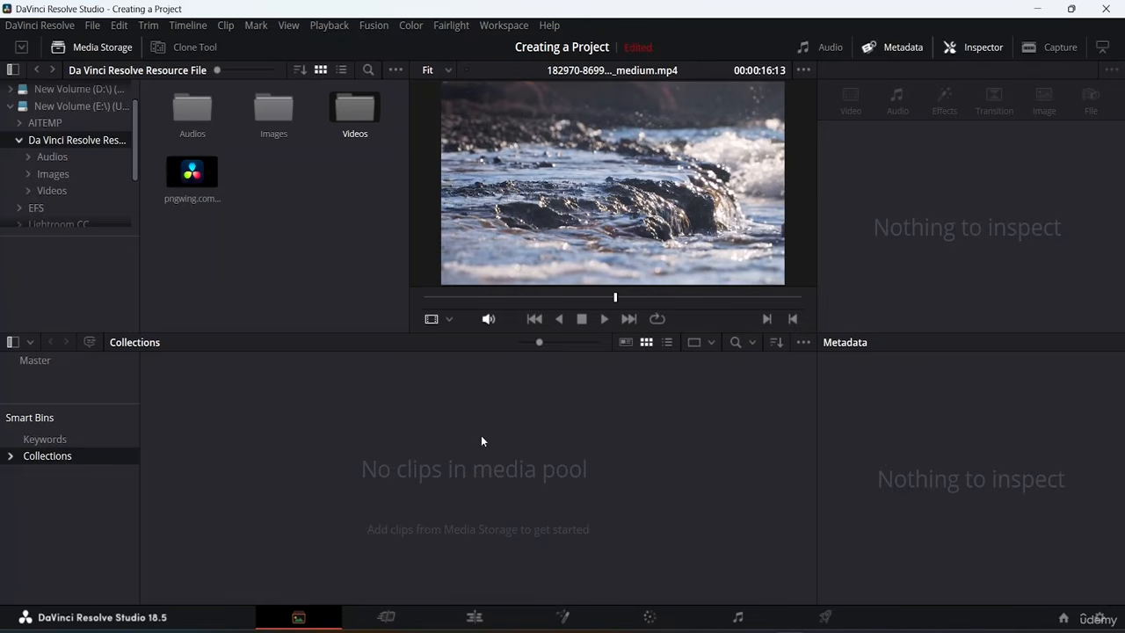
# Reopen the Videos folder and preview the 1118303 blue pattern and 1109457 basketball players clips
pyautogui.doubleClick(357, 110)
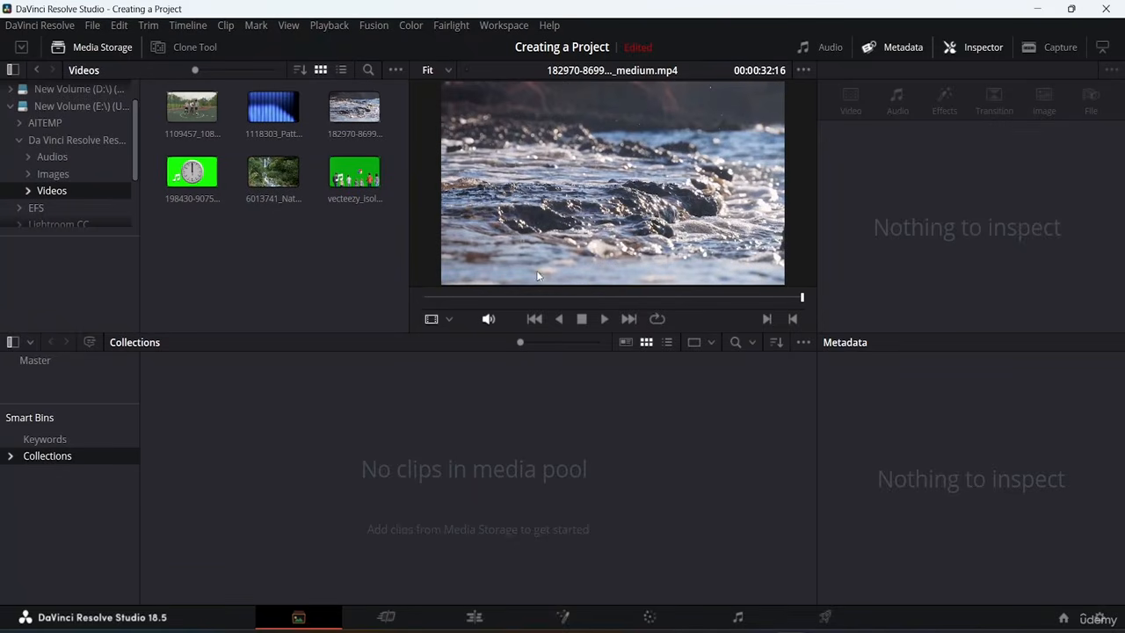
pyautogui.click(268, 113)
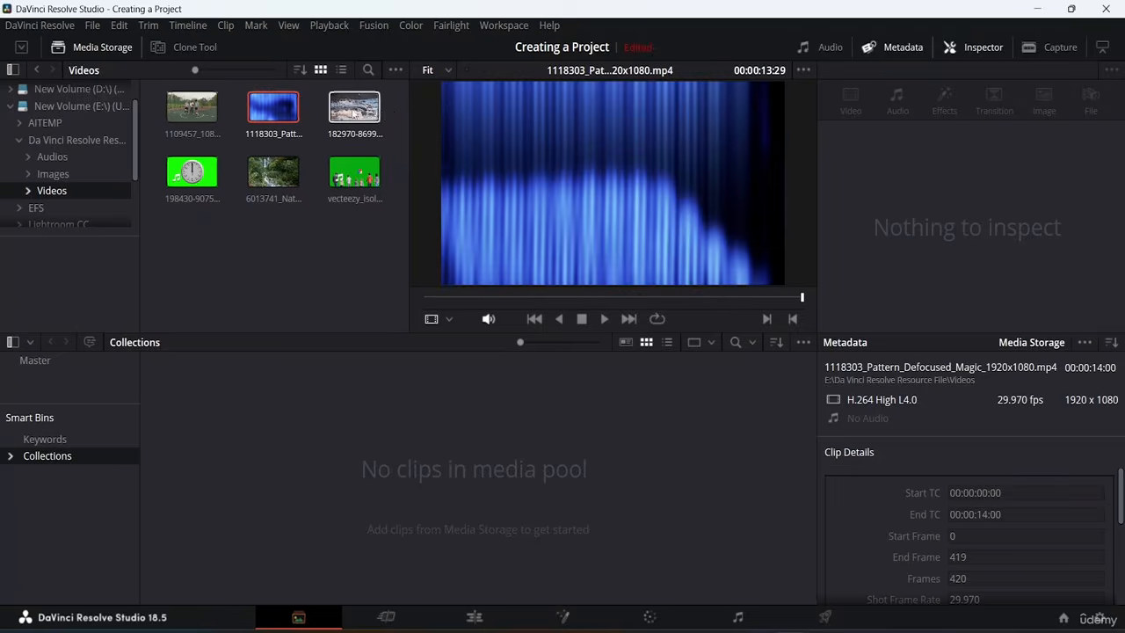
pyautogui.click(202, 114)
# Add the 1109457 basketball players clip to the media pool without changing the project frame rate
pyautogui.rightClick(188, 112)
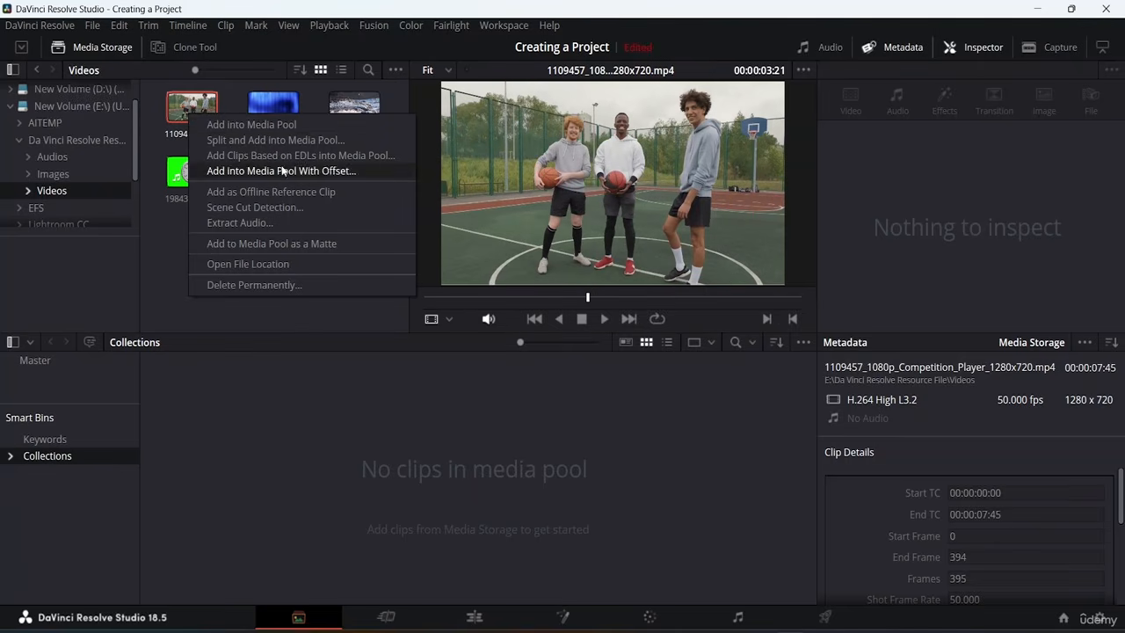
pyautogui.click(225, 128)
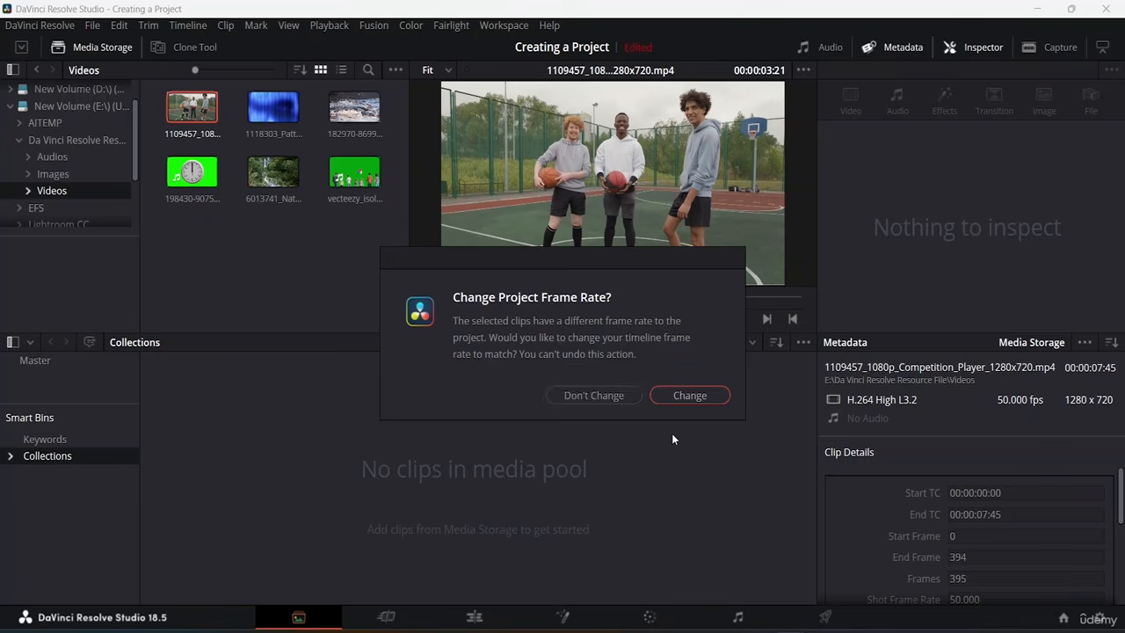
pyautogui.click(595, 396)
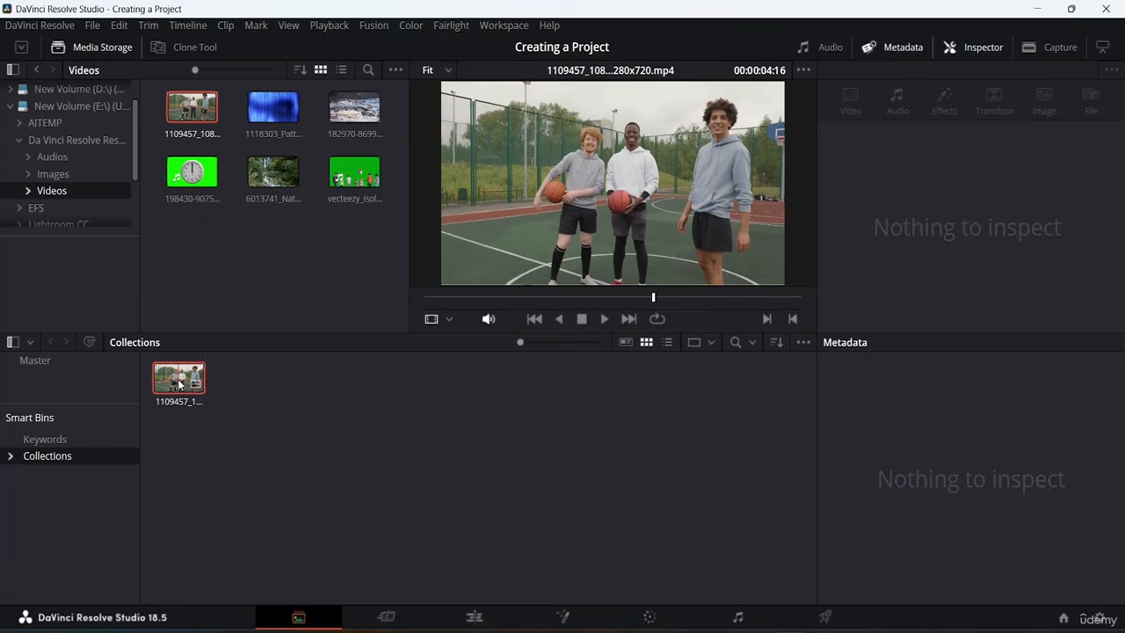
# Remove the 1109457 basketball players clip from the media pool
pyautogui.rightClick(179, 381)
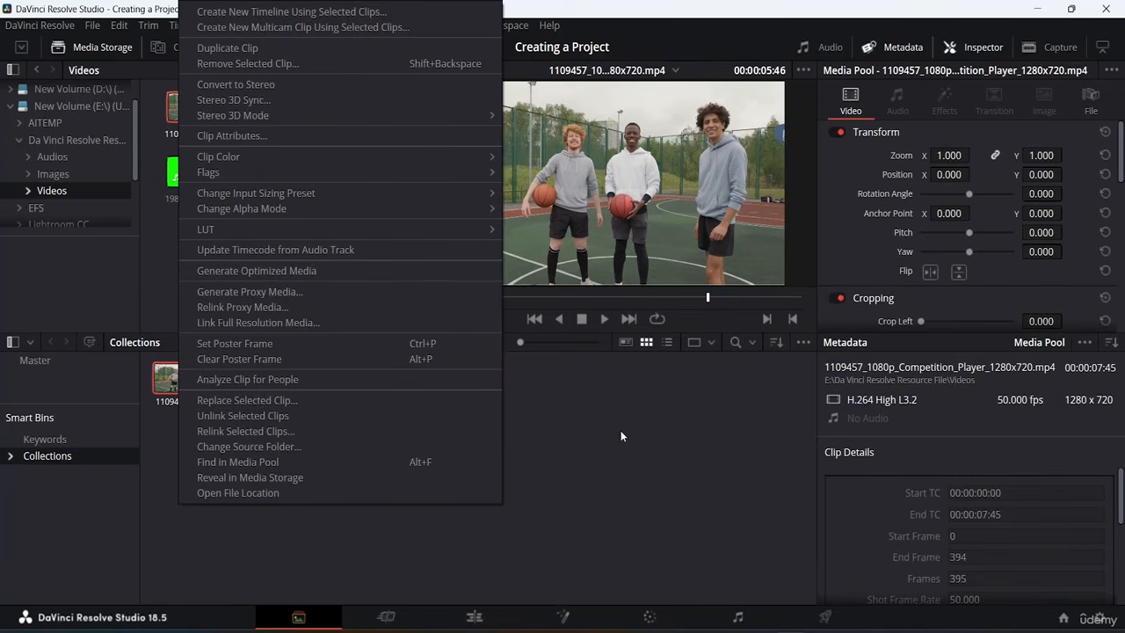
pyautogui.click(620, 436)
pyautogui.click(174, 388)
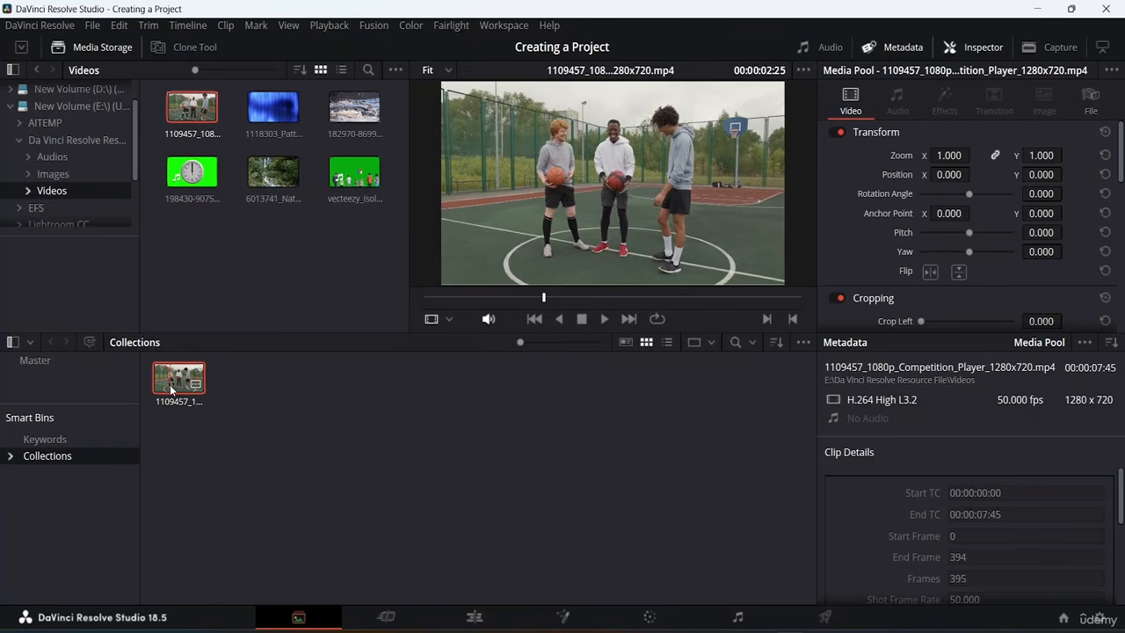
pyautogui.press('Delete')
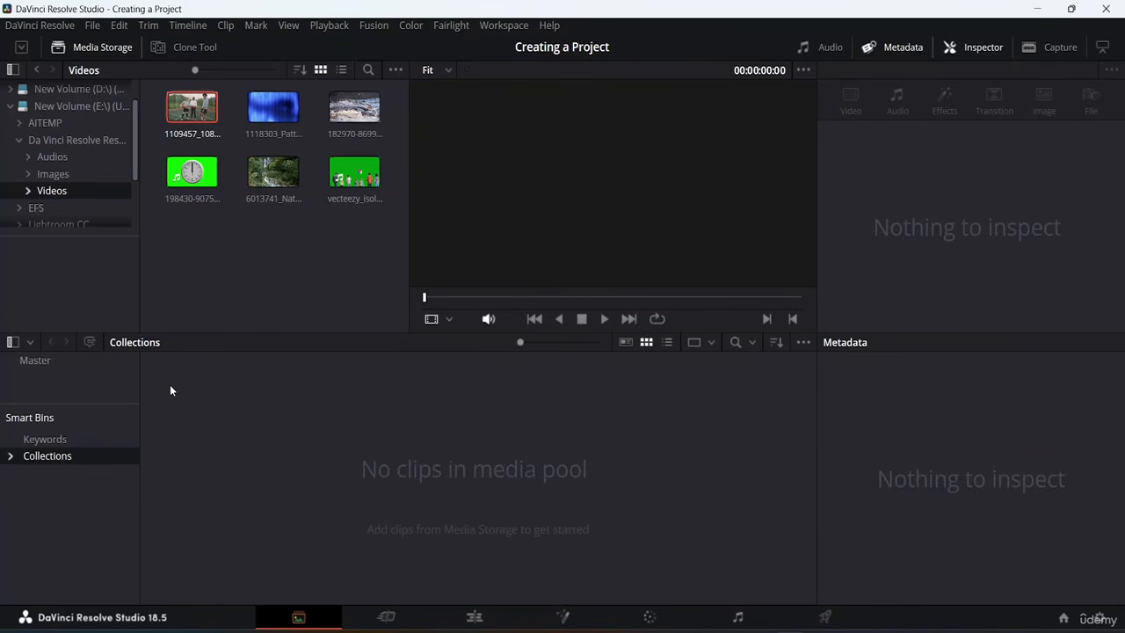
# Try to add the 6013741 river clip from the Videos folder directly to the media pool
pyautogui.click(280, 112)
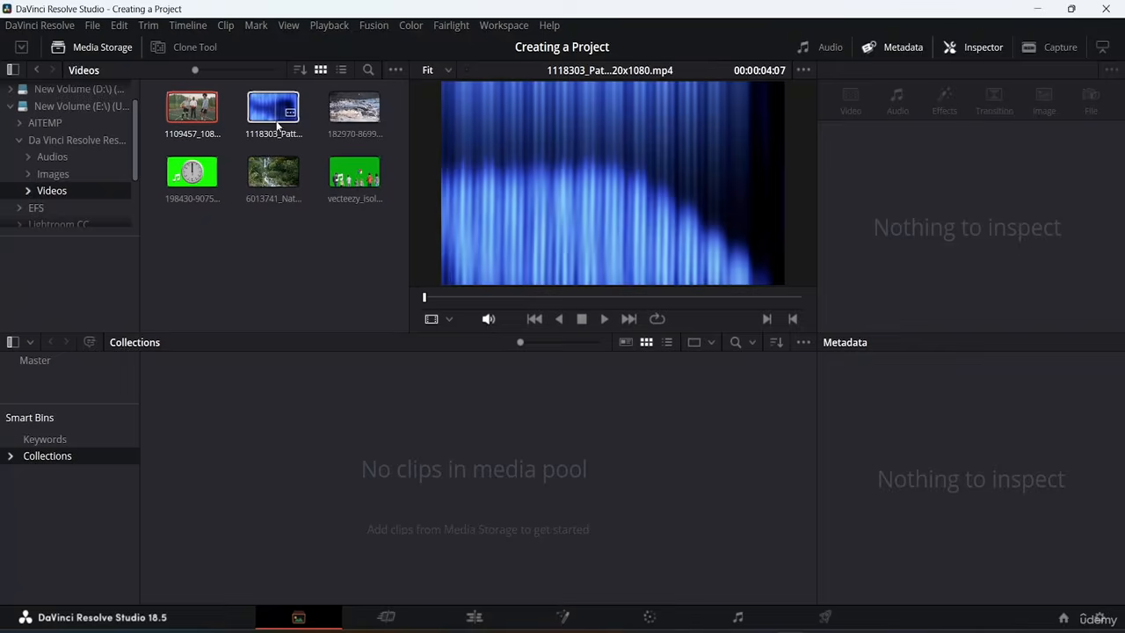
pyautogui.moveTo(278, 173); pyautogui.dragTo(228, 428)
# Add the 1109457 basketball players clip to the media pool and change the project frame rate to match it
pyautogui.click(198, 109)
pyautogui.rightClick(199, 109)
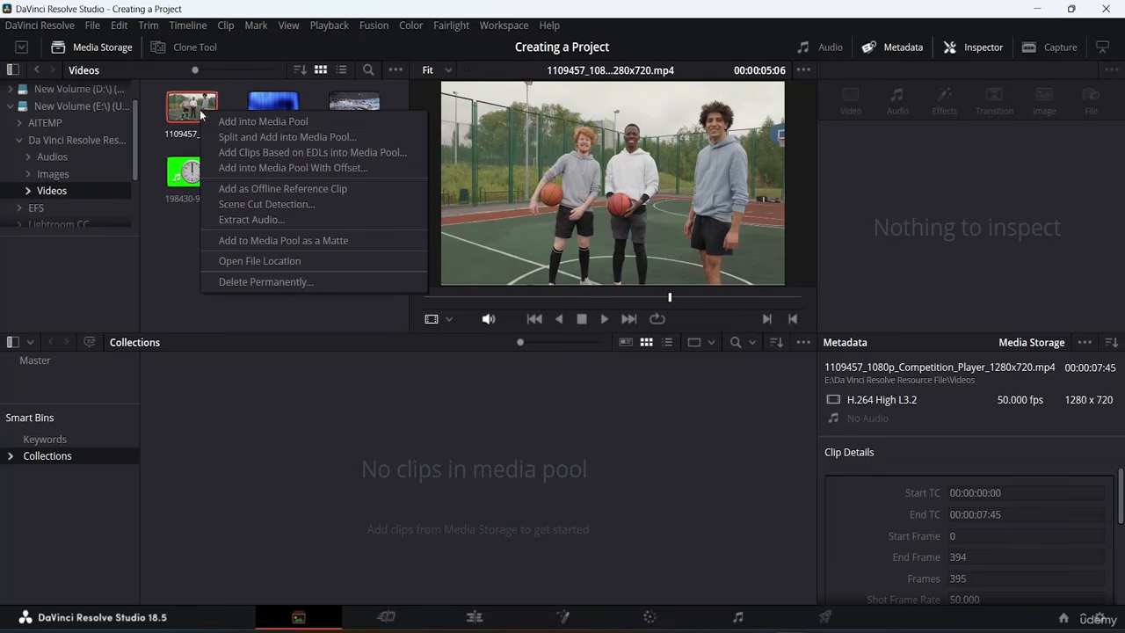
pyautogui.click(234, 121)
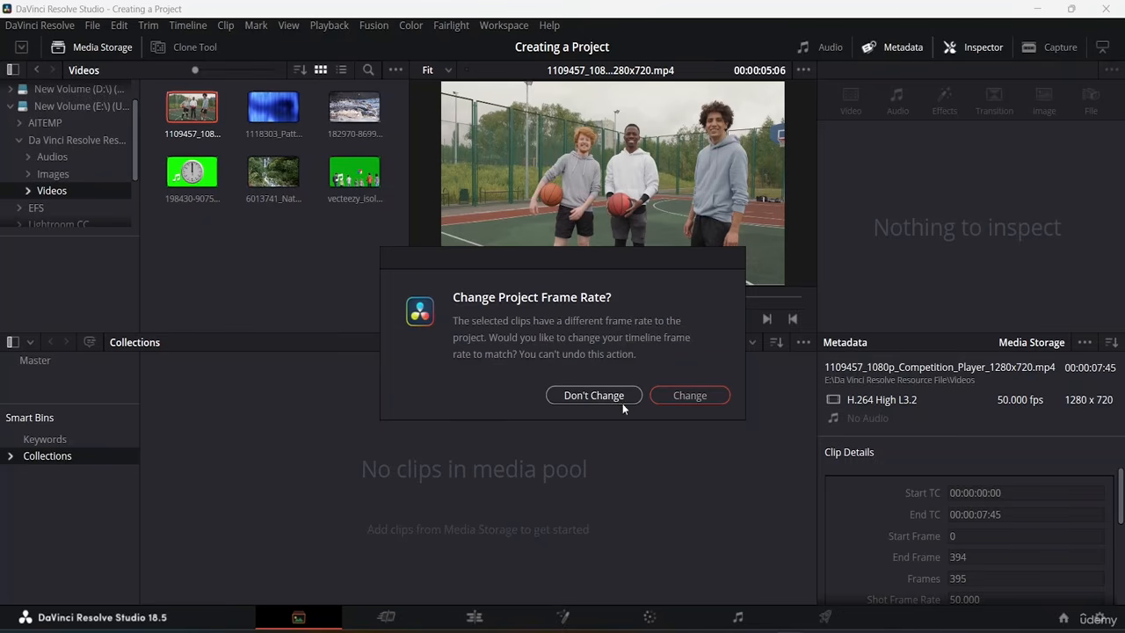
pyautogui.click(688, 396)
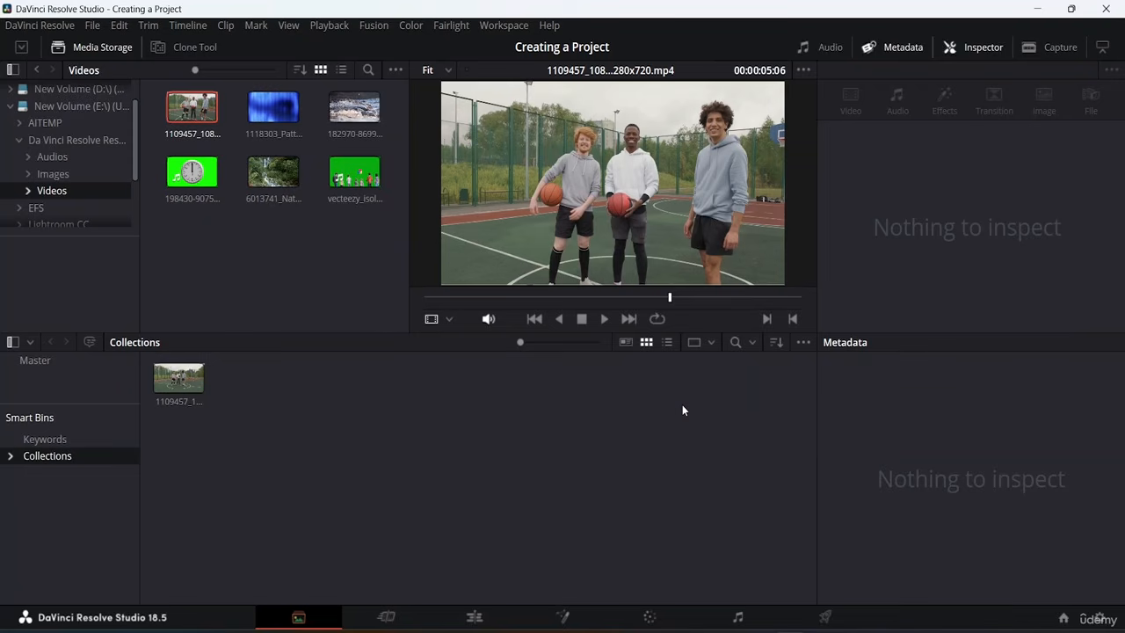
# Check the details of the imported 1109457 basketball players clip and delete it from the media pool
pyautogui.moveTo(195, 400)
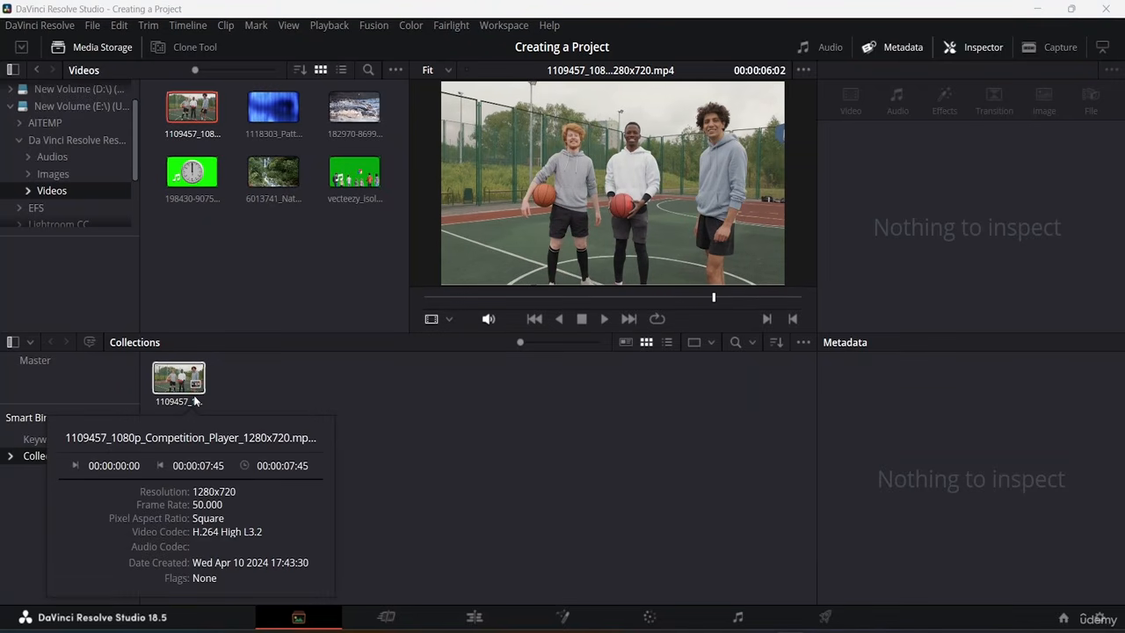
pyautogui.click(169, 380)
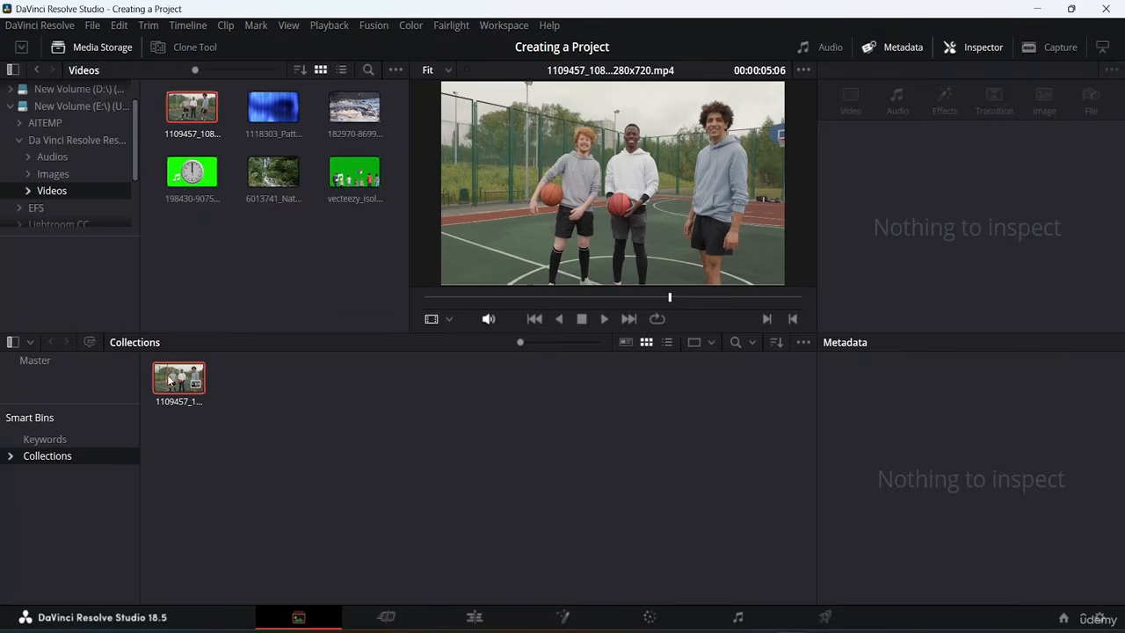
pyautogui.press('Delete')
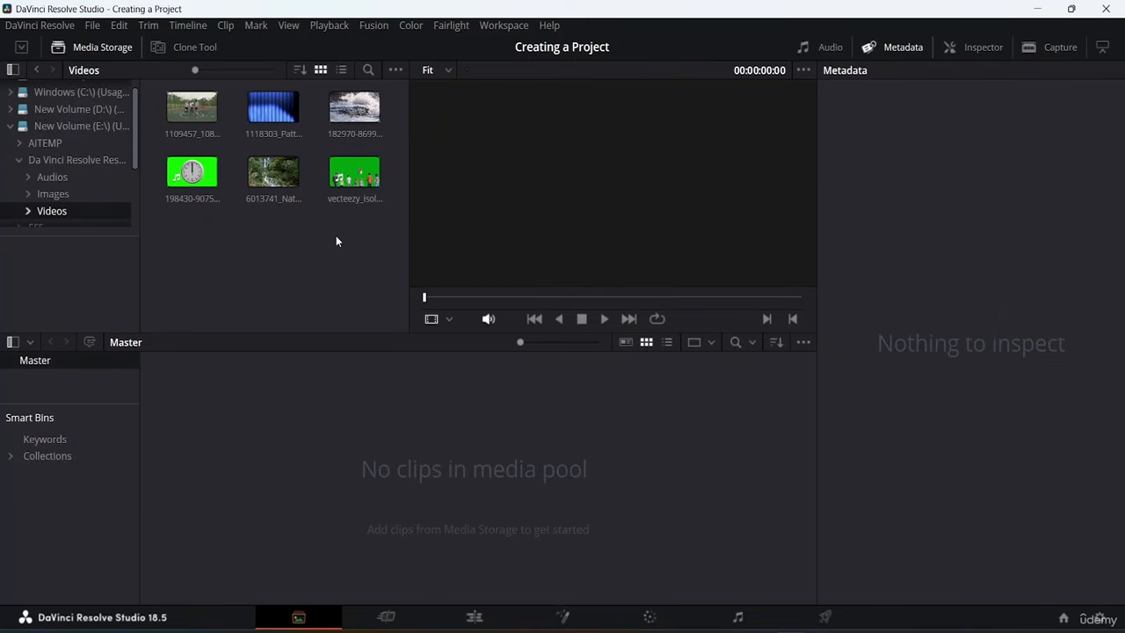
# Add the 6013741 river clip to the Master bin, keep the current project frame rate, and select the imported clip
pyautogui.moveTo(273, 173); pyautogui.dragTo(280, 465)
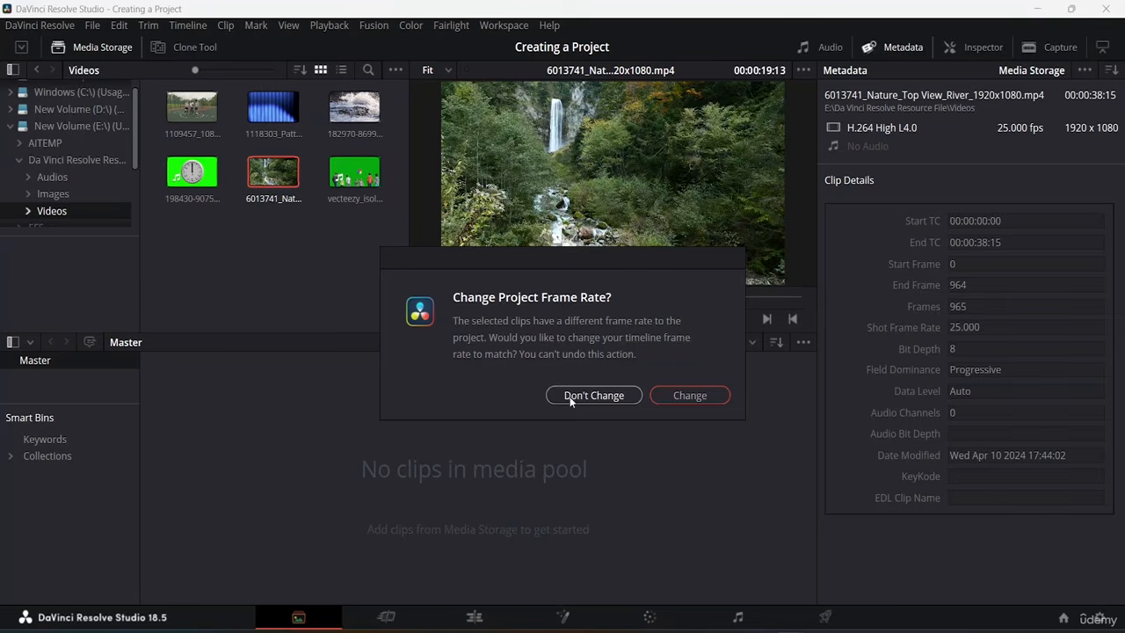
pyautogui.click(613, 395)
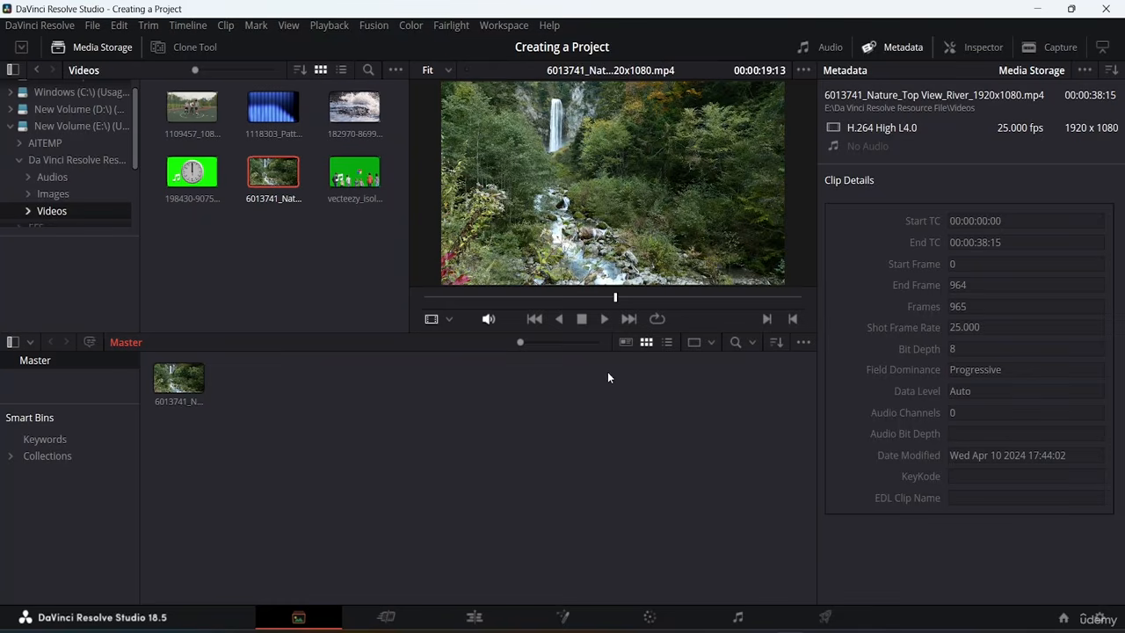
pyautogui.click(178, 384)
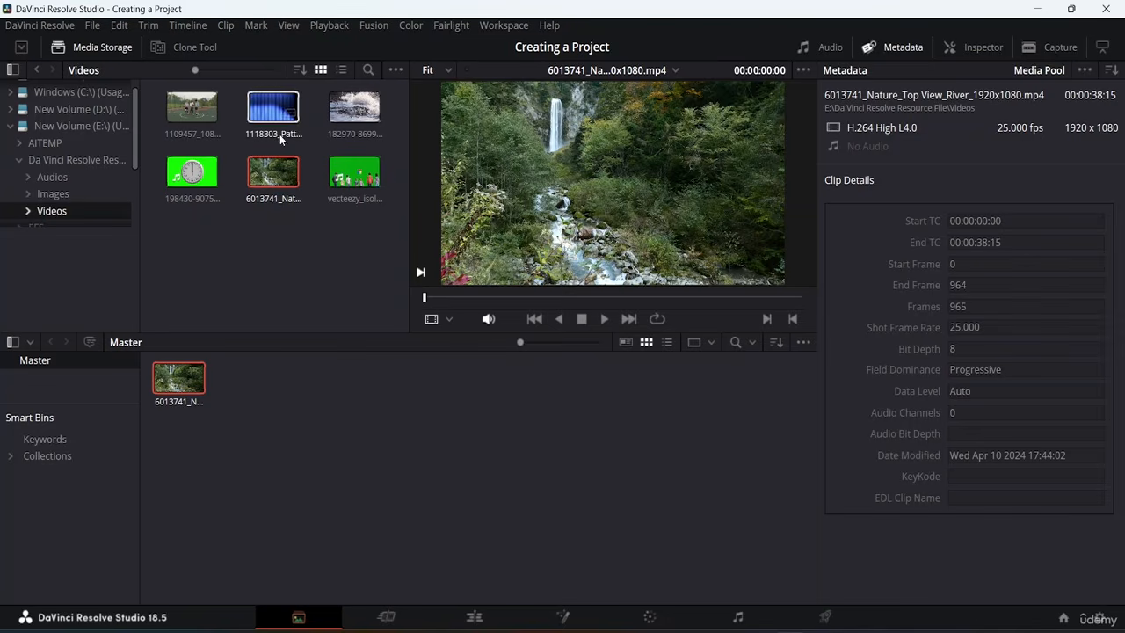
# Check the timeline frame rate in the project's Master Settings and close the settings without changes
pyautogui.click(92, 26)
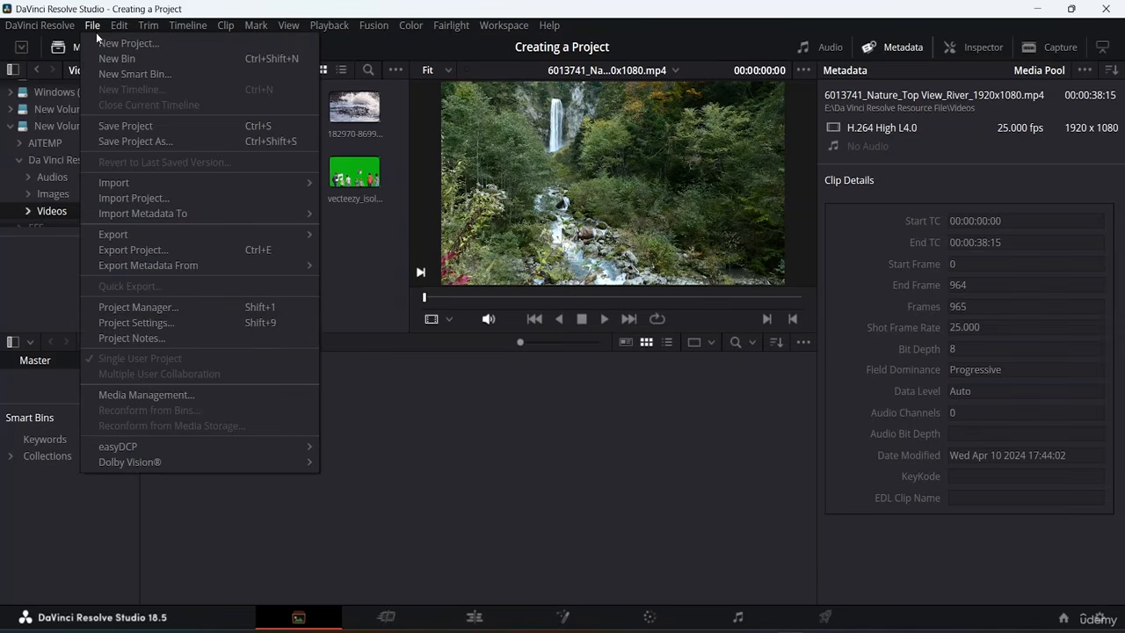
pyautogui.click(149, 321)
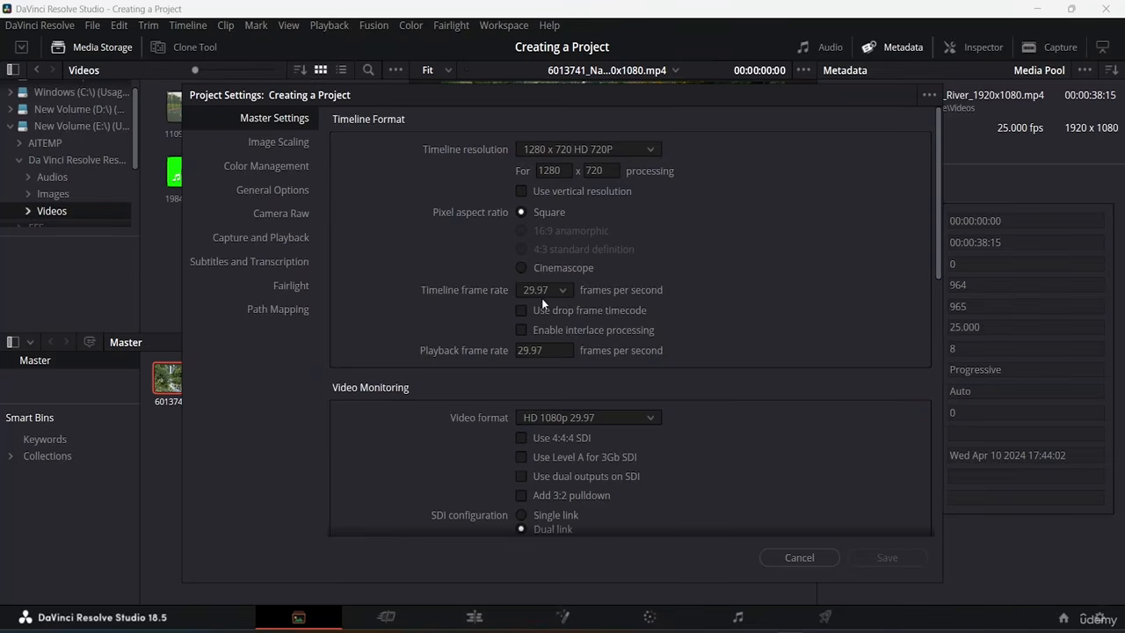
pyautogui.click(804, 557)
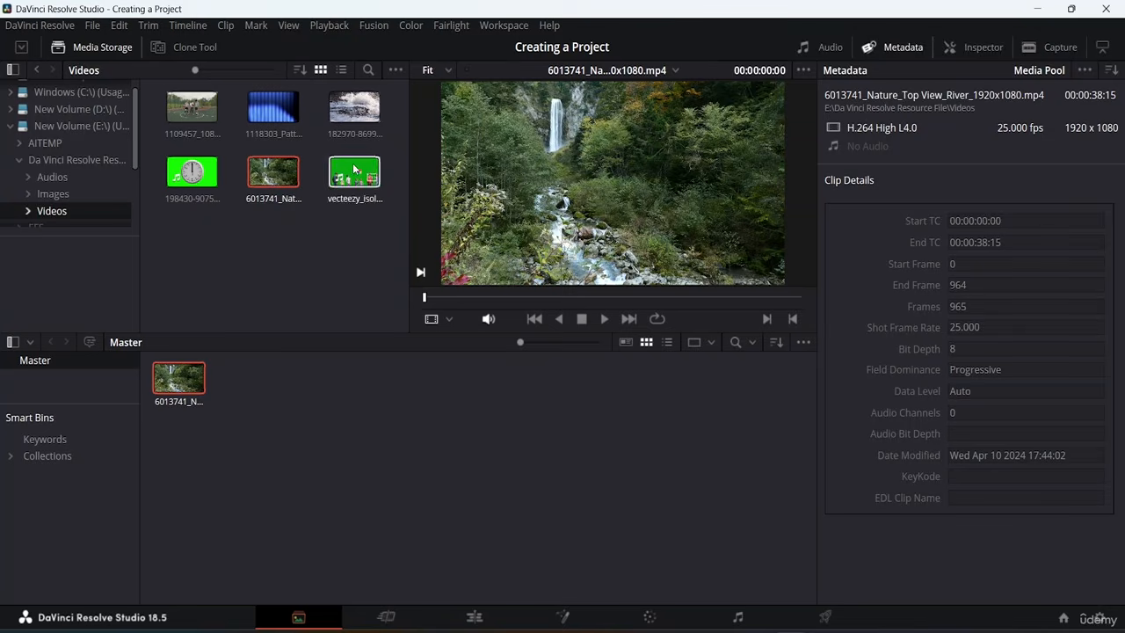
# Add the 182970 waves, 1118303 blue pattern and 1109457 basketball players clips from the Videos folder to the Master bin
pyautogui.click(353, 106)
pyautogui.moveTo(326, 310); pyautogui.dragTo(266, 398)
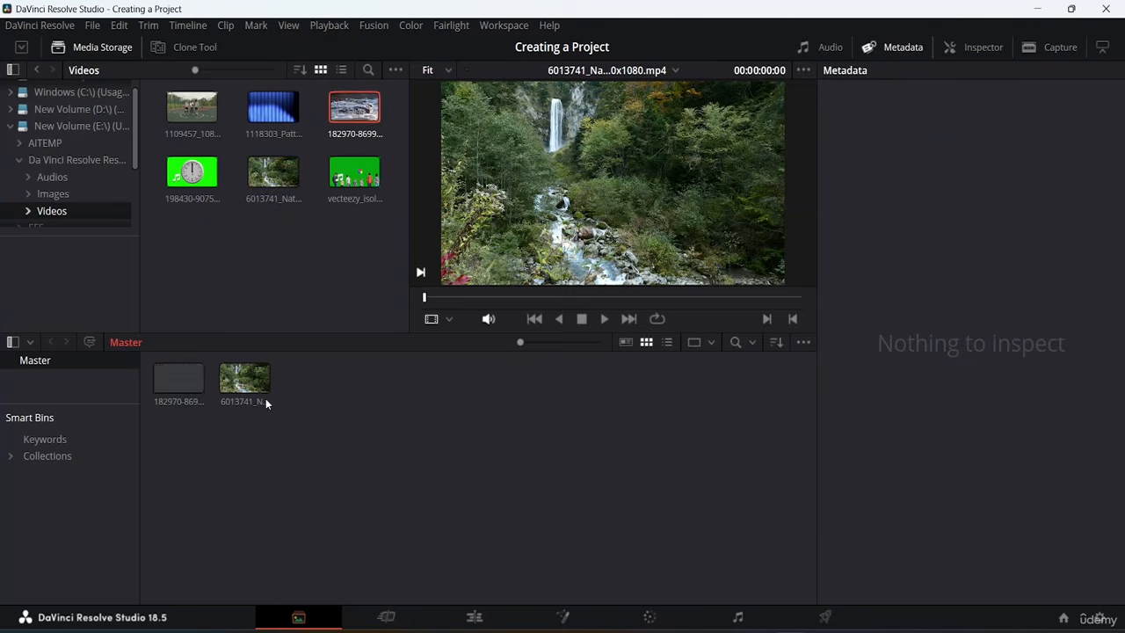
pyautogui.moveTo(269, 104); pyautogui.dragTo(336, 413)
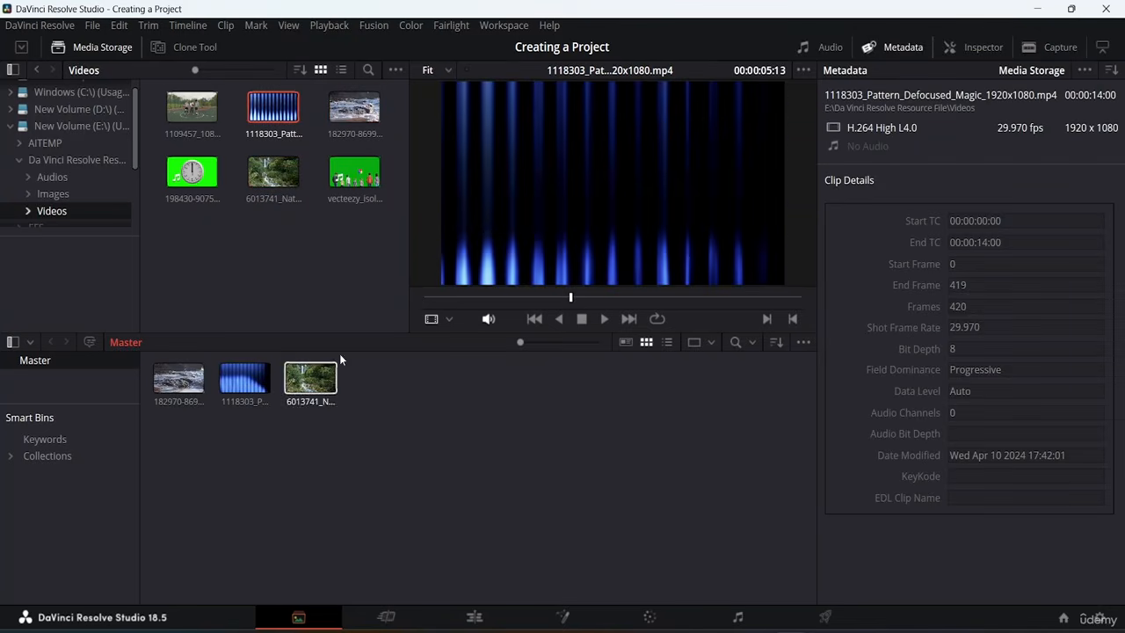
pyautogui.moveTo(204, 107); pyautogui.dragTo(405, 404)
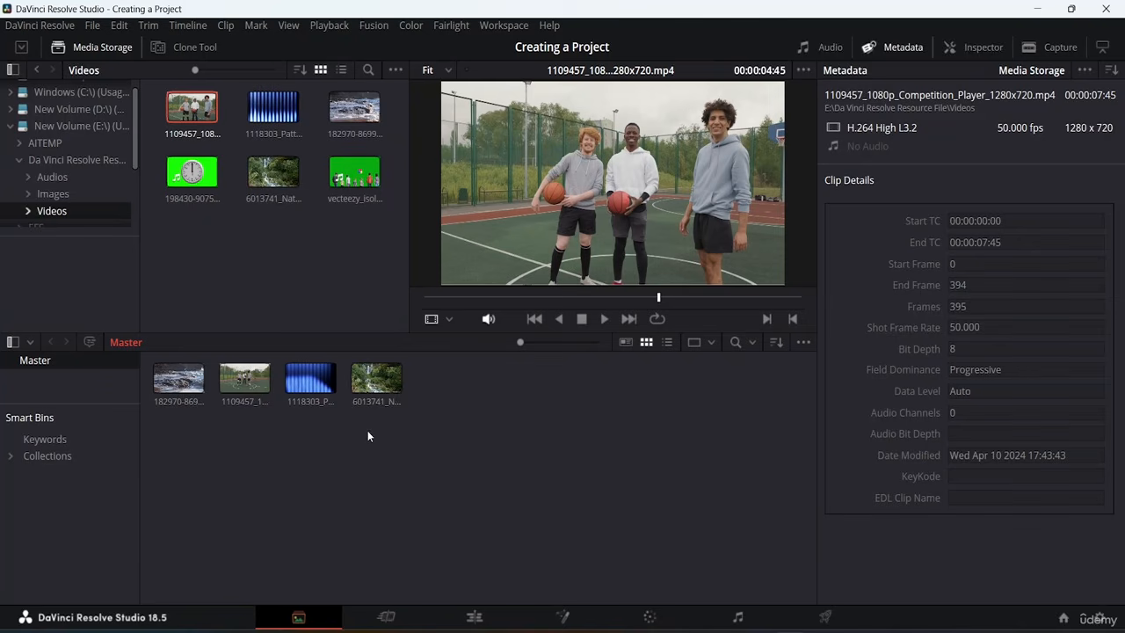
# Preview the 182970, 1109457 and 1118303 clips in the Master bin and look over the bin's available commands
pyautogui.click(175, 383)
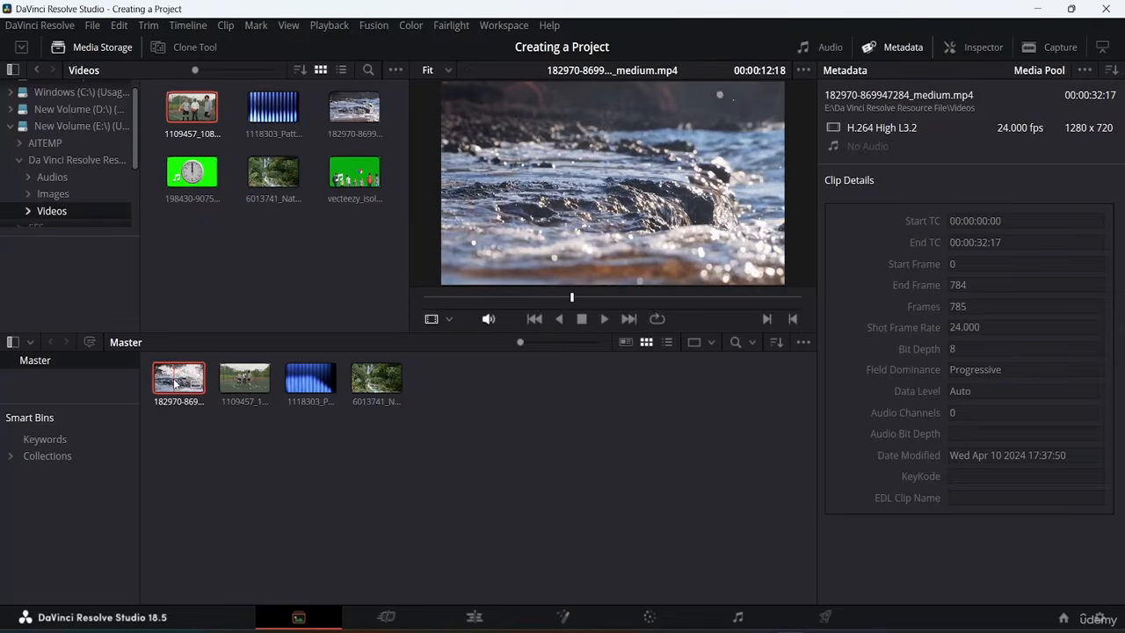
pyautogui.click(242, 376)
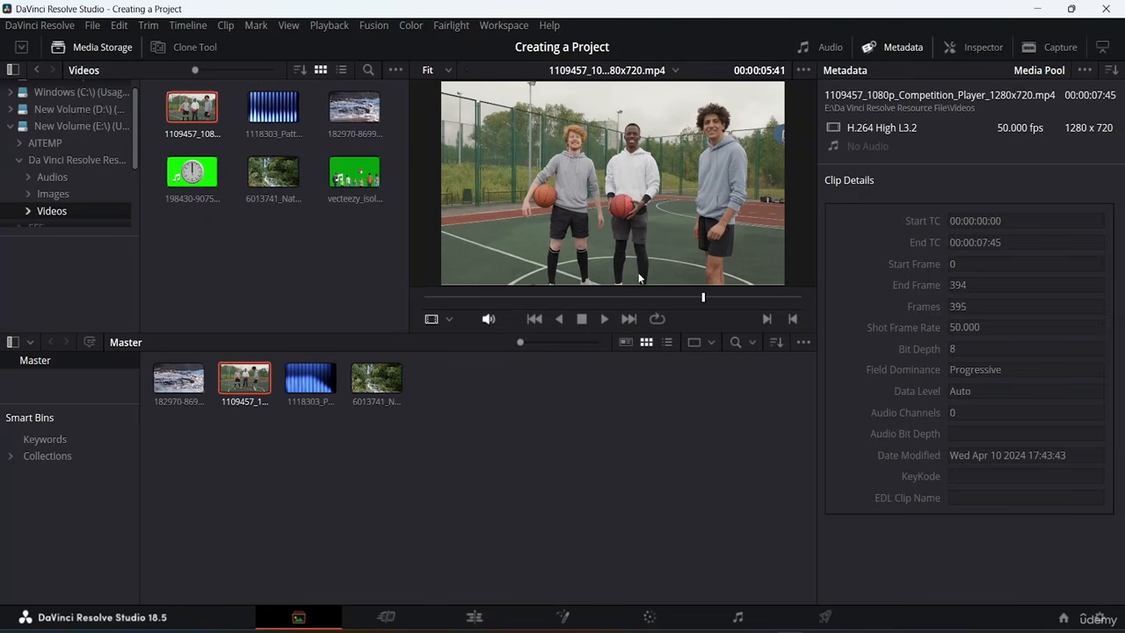
pyautogui.click(326, 386)
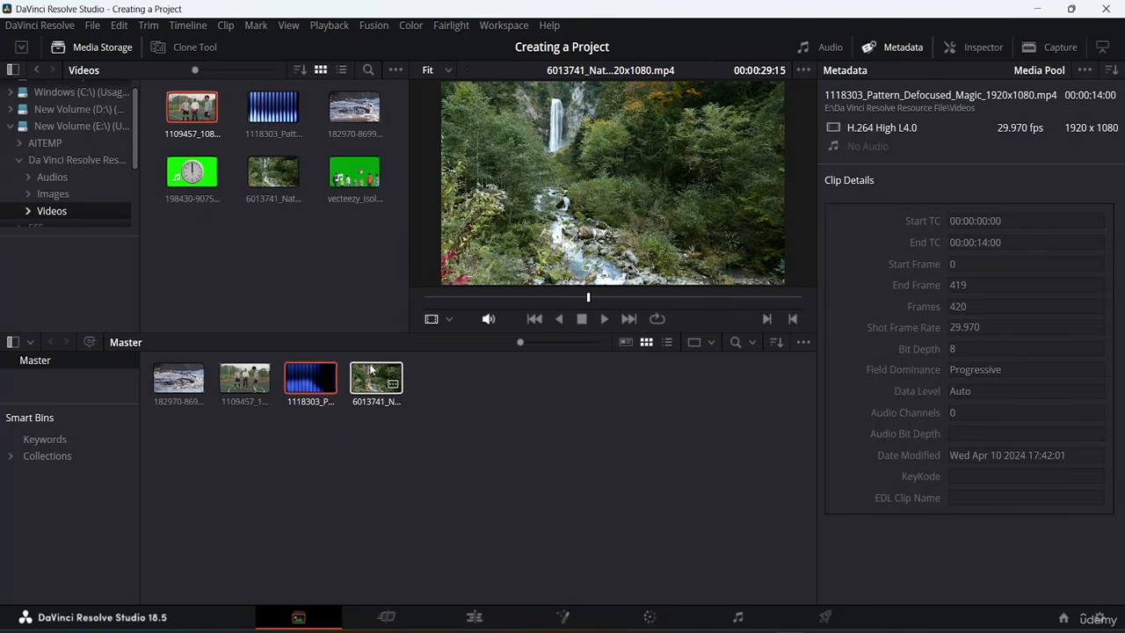
pyautogui.rightClick(345, 428)
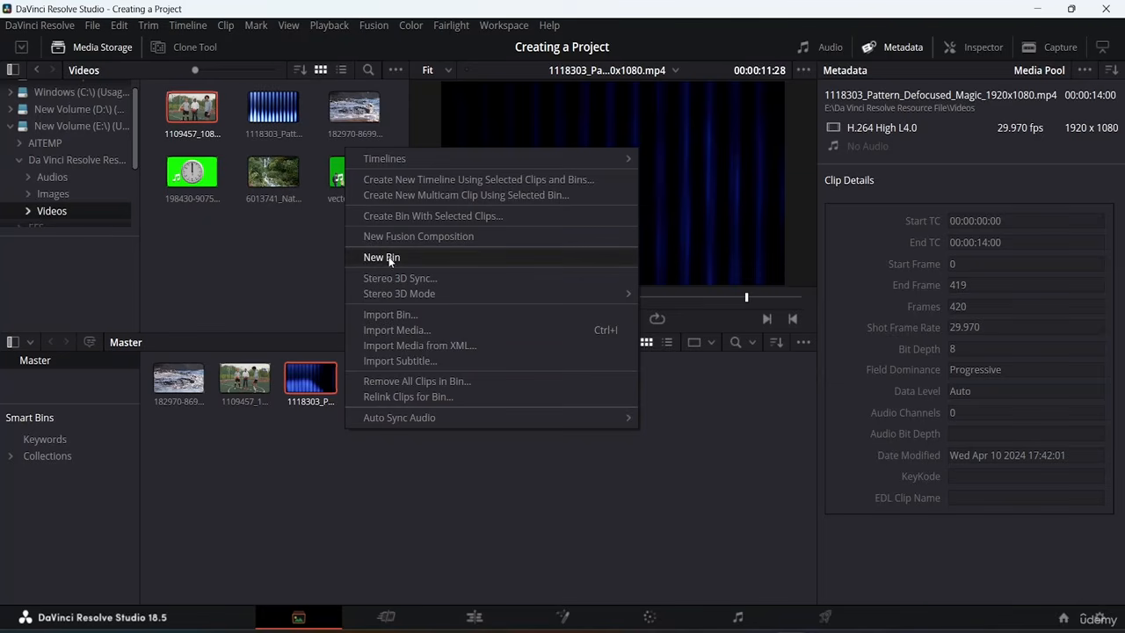
pyautogui.click(281, 475)
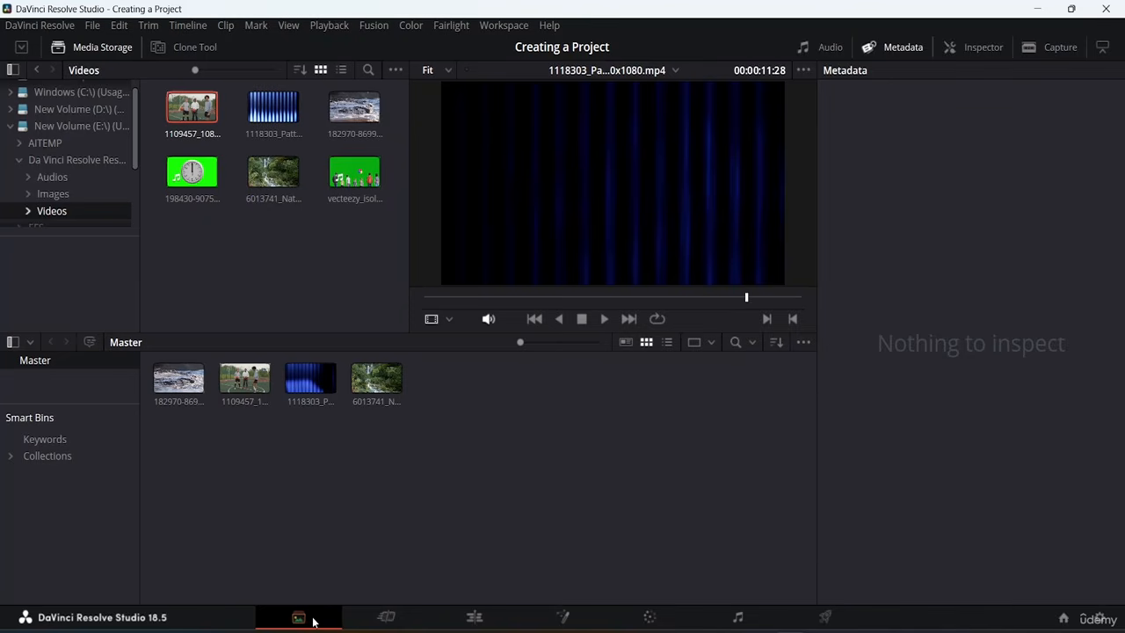
# Switch to the Cut page with the Master bin's clips ready for editing
pyautogui.click(388, 618)
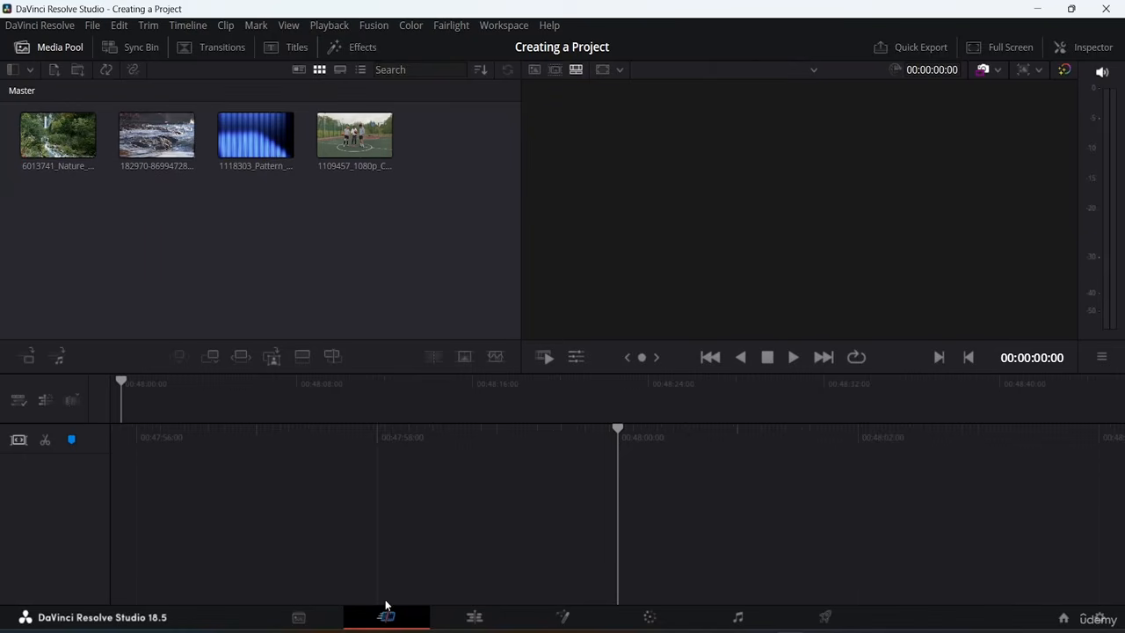
pyautogui.click(25, 169)
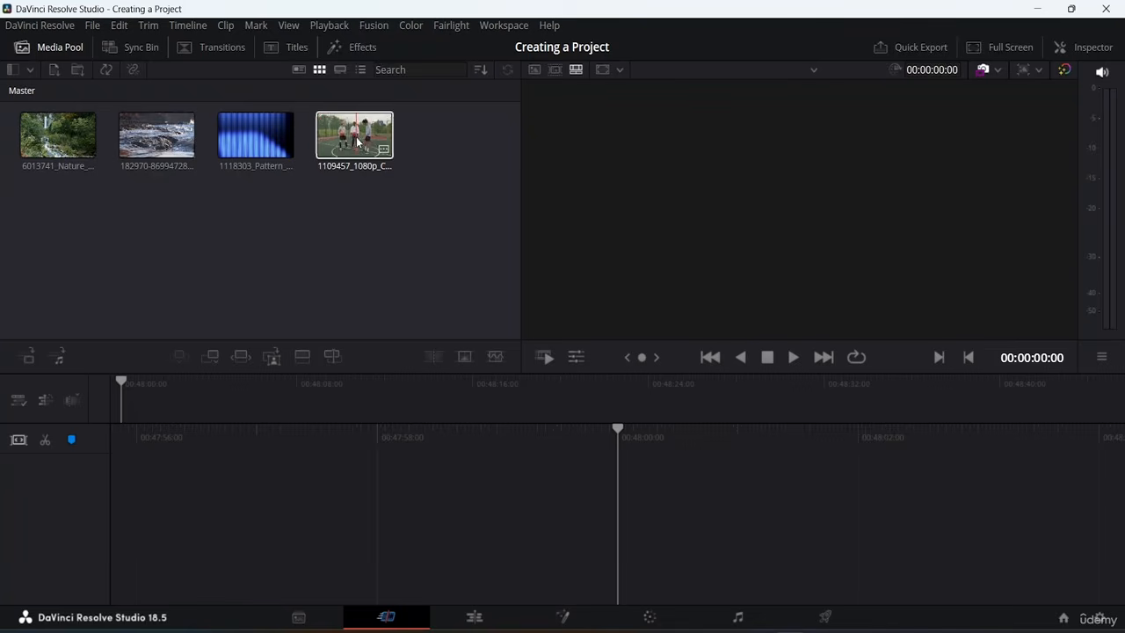
# Try placing the 1109457 basketball players clip on a new timeline, undoing the first placements
pyautogui.moveTo(354, 136); pyautogui.dragTo(677, 512)
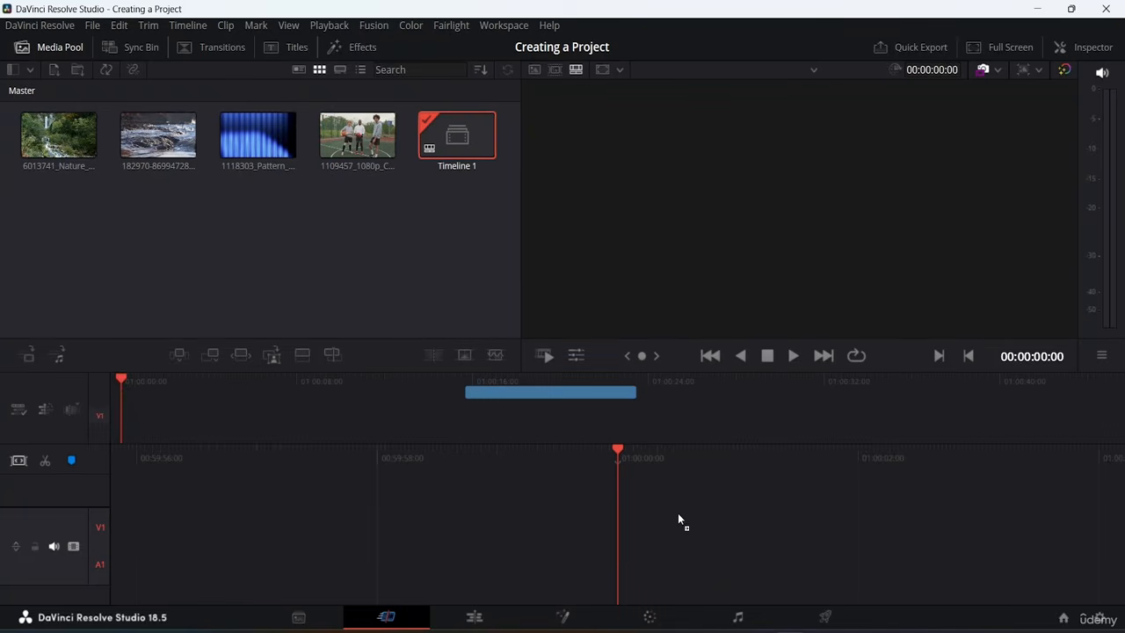
pyautogui.hotkey('ctrl', 'z')
pyautogui.moveTo(354, 134); pyautogui.dragTo(800, 530)
pyautogui.hotkey('ctrl', 'z')
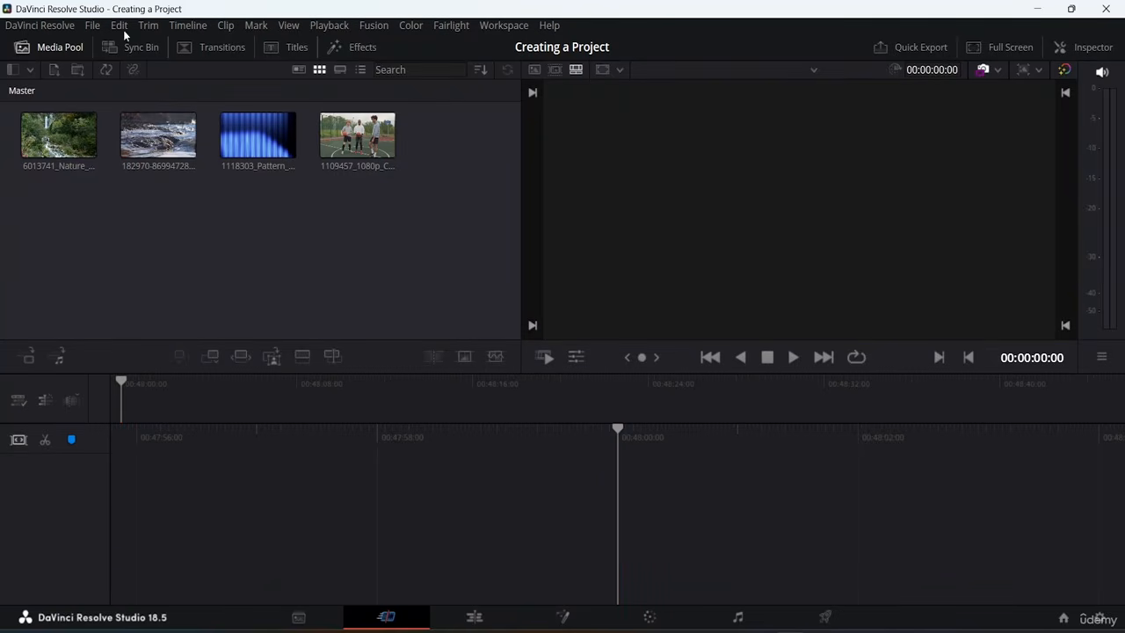
pyautogui.moveTo(351, 139); pyautogui.dragTo(866, 531)
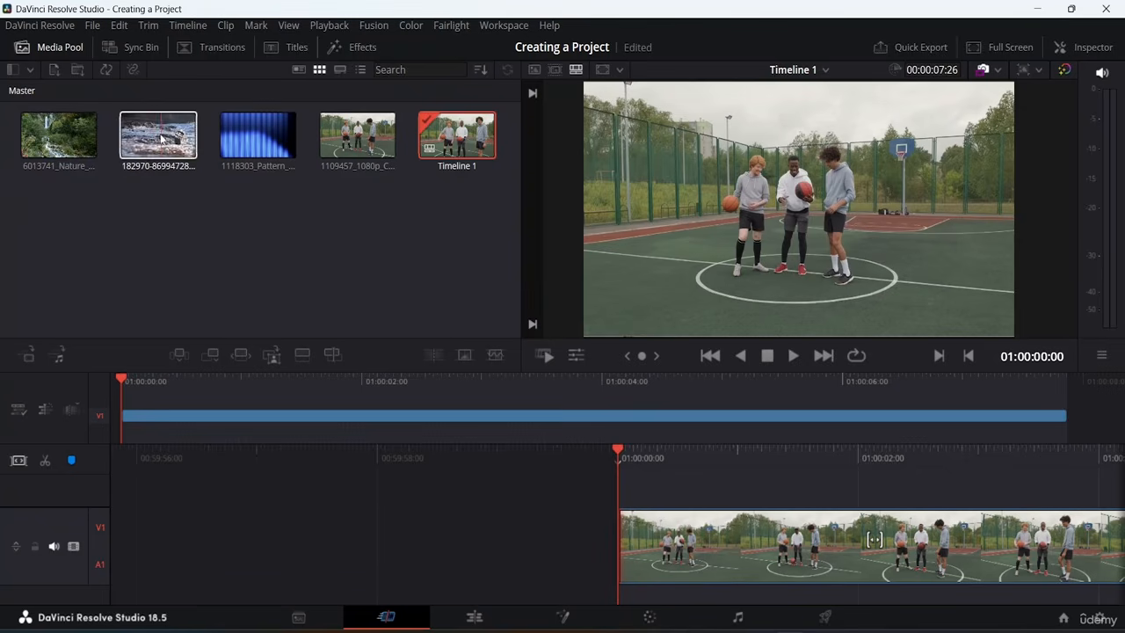
# Place the 182970 waves clip on the timeline as its first clip and scrub the playhead through it to 01:00:17:18
pyautogui.moveTo(158, 136); pyautogui.dragTo(1111, 528)
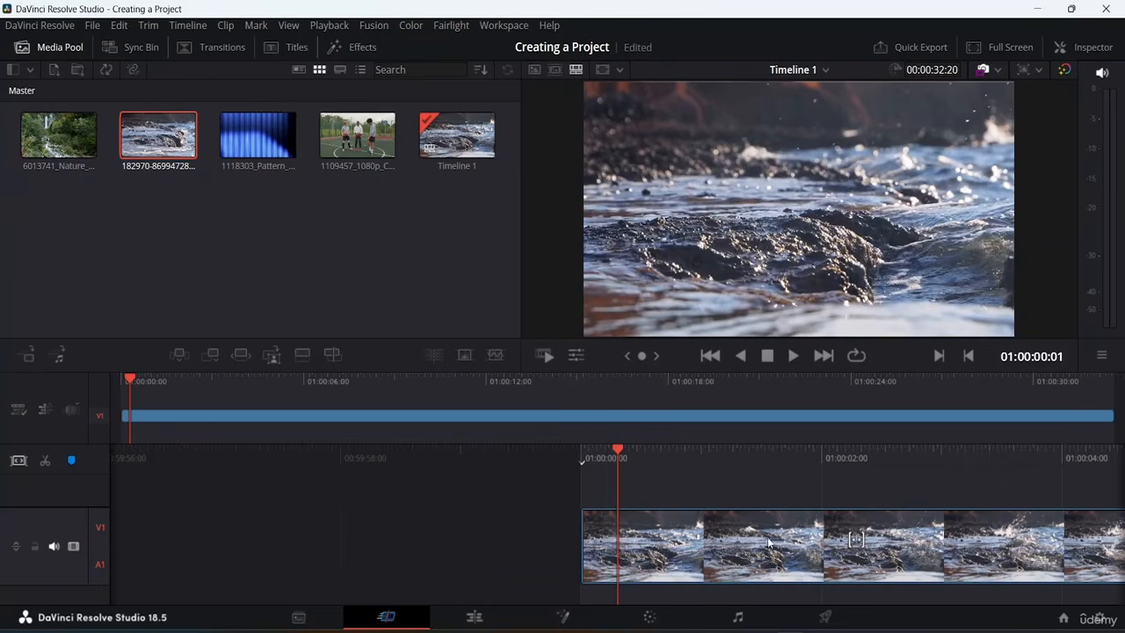
pyautogui.click(615, 444)
pyautogui.moveTo(873, 438); pyautogui.dragTo(3, 287)
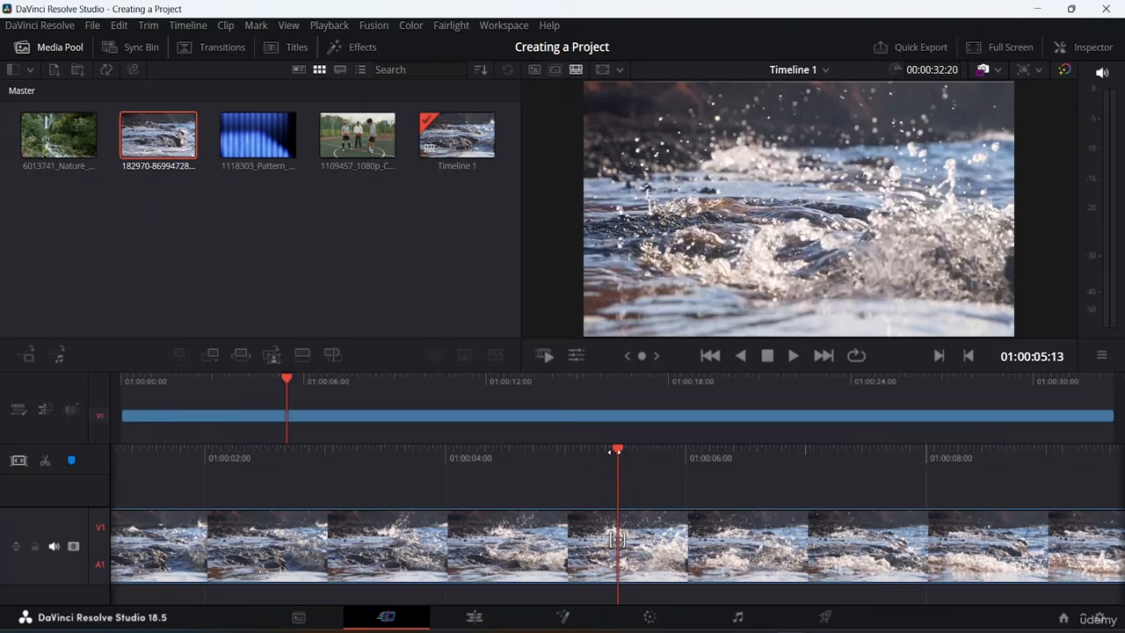
pyautogui.moveTo(614, 452); pyautogui.dragTo(1, 383)
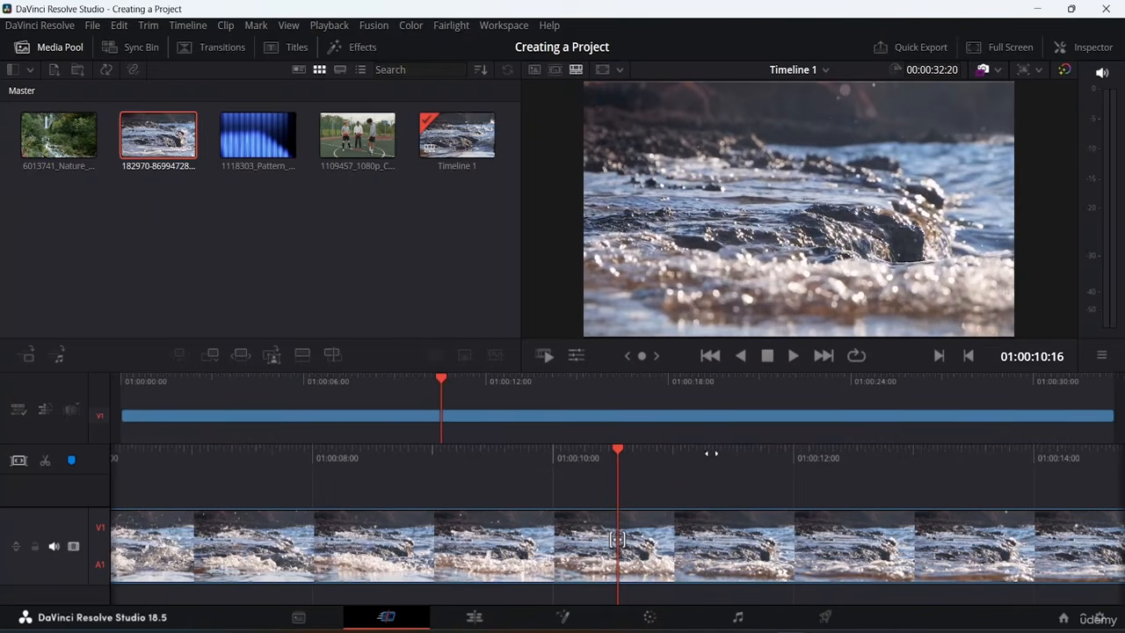
pyautogui.moveTo(631, 451); pyautogui.dragTo(132, 519)
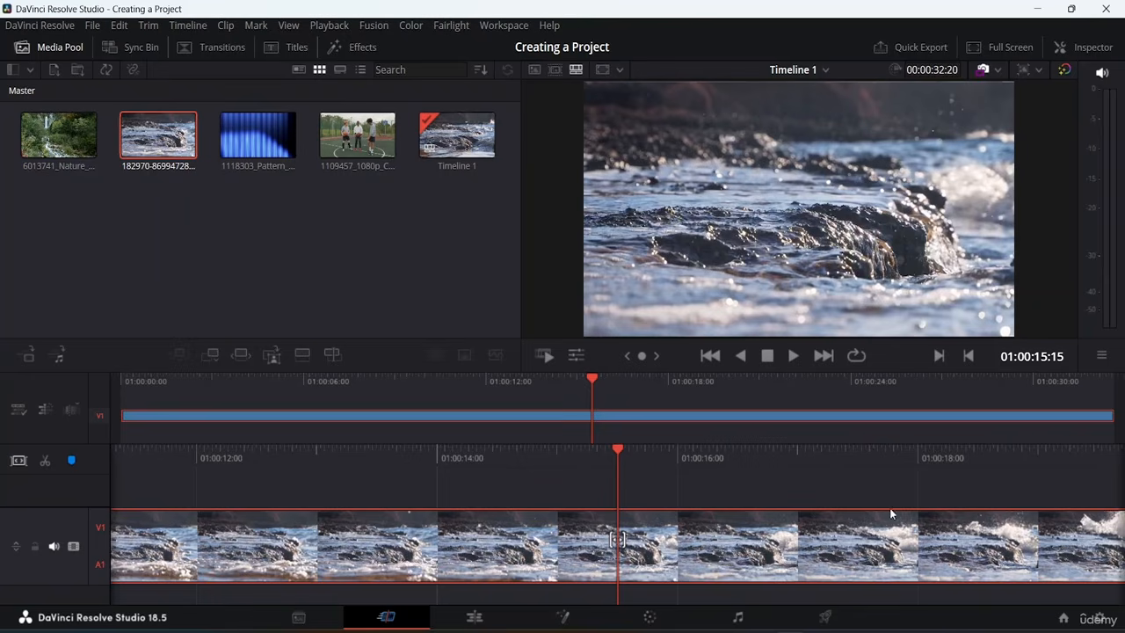
pyautogui.click(888, 519)
pyautogui.moveTo(886, 489); pyautogui.dragTo(362, 434)
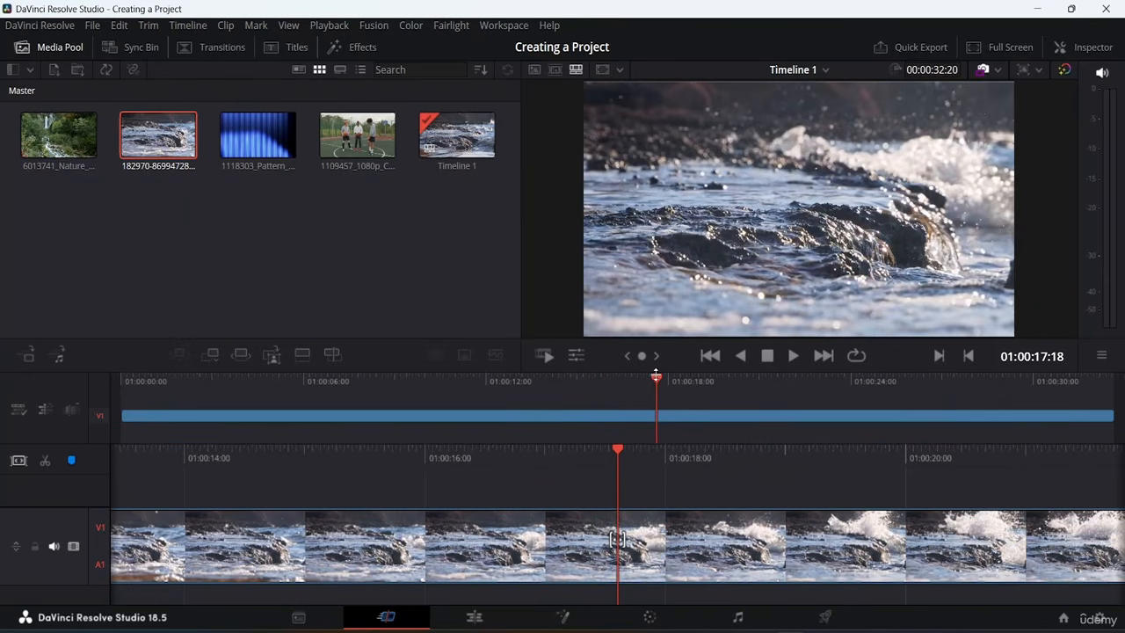
# Append the 1109457 basketball players clip and the 6013741 river clip, in that order, after the 182970 waves clip on the timeline
pyautogui.moveTo(657, 375); pyautogui.dragTo(1118, 395)
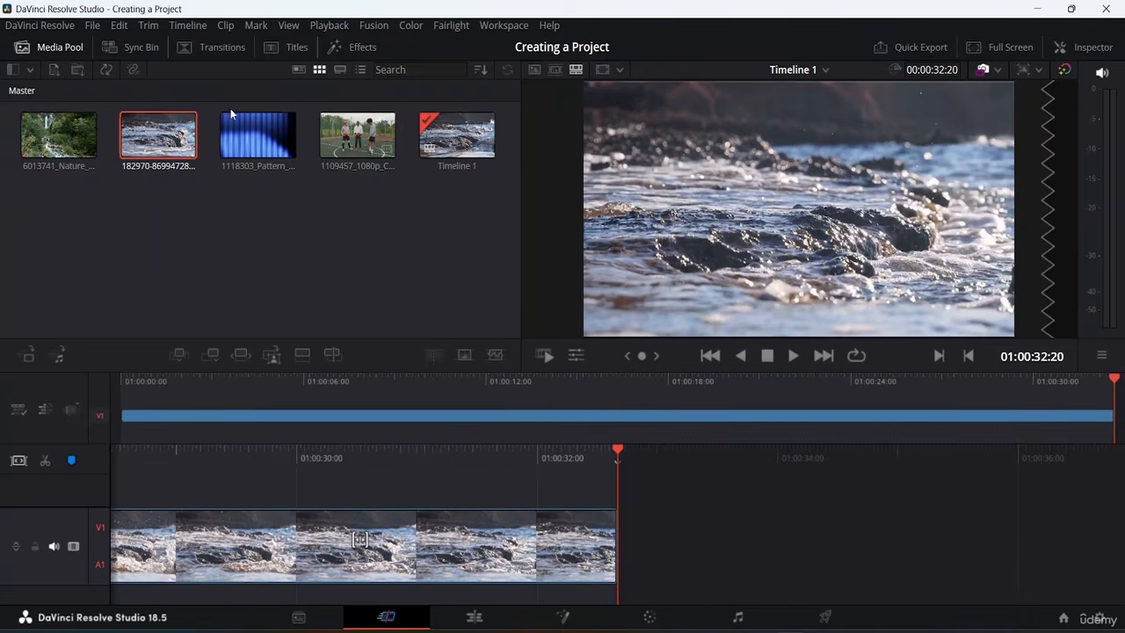
pyautogui.moveTo(349, 127); pyautogui.dragTo(636, 518)
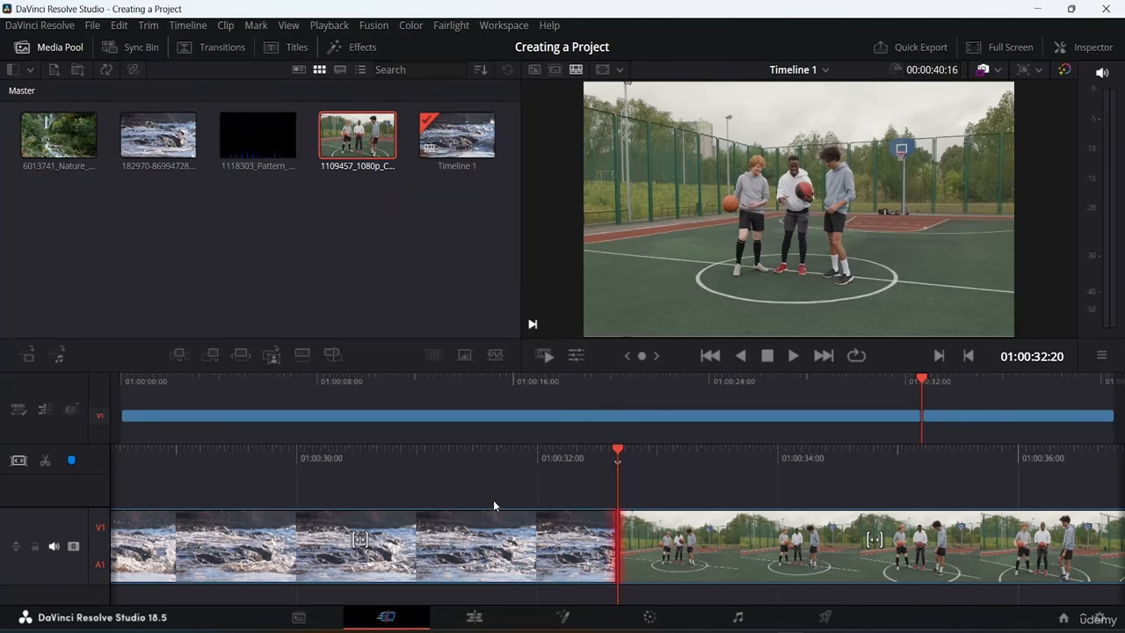
pyautogui.moveTo(924, 381); pyautogui.dragTo(1116, 381)
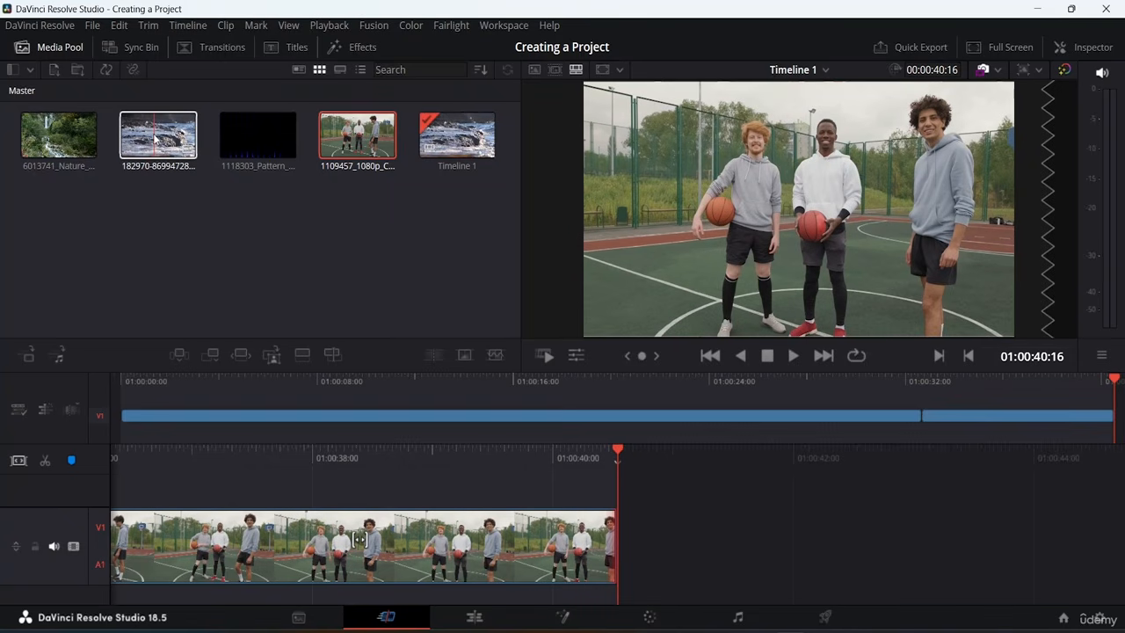
pyautogui.moveTo(59, 136); pyautogui.dragTo(709, 509)
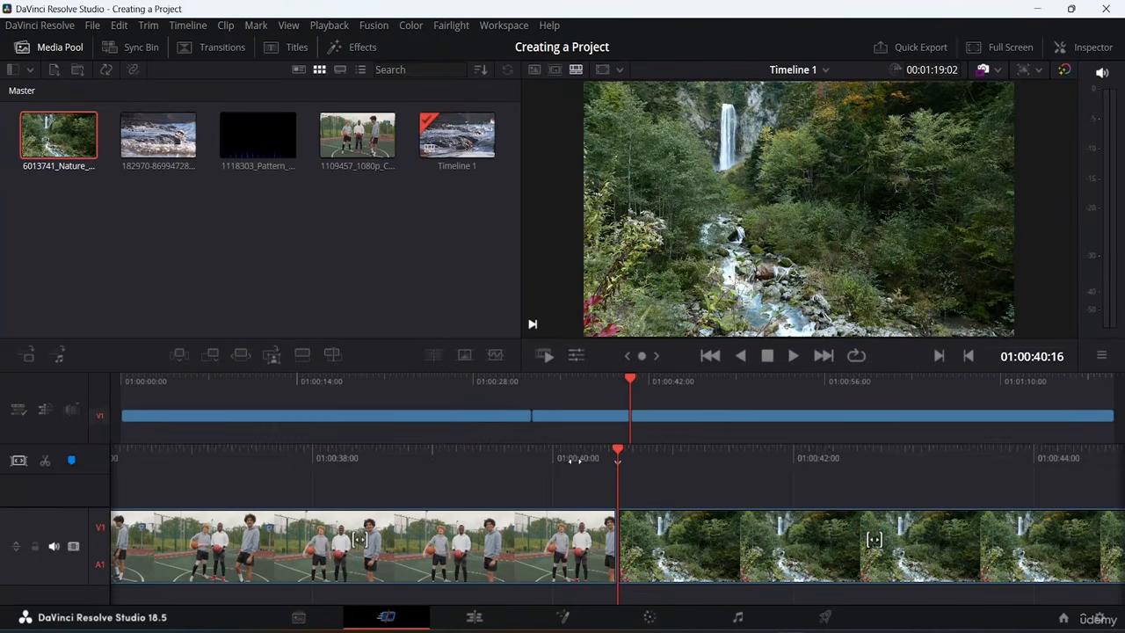
pyautogui.moveTo(624, 449); pyautogui.dragTo(757, 462)
pyautogui.moveTo(842, 512); pyautogui.dragTo(3, 539)
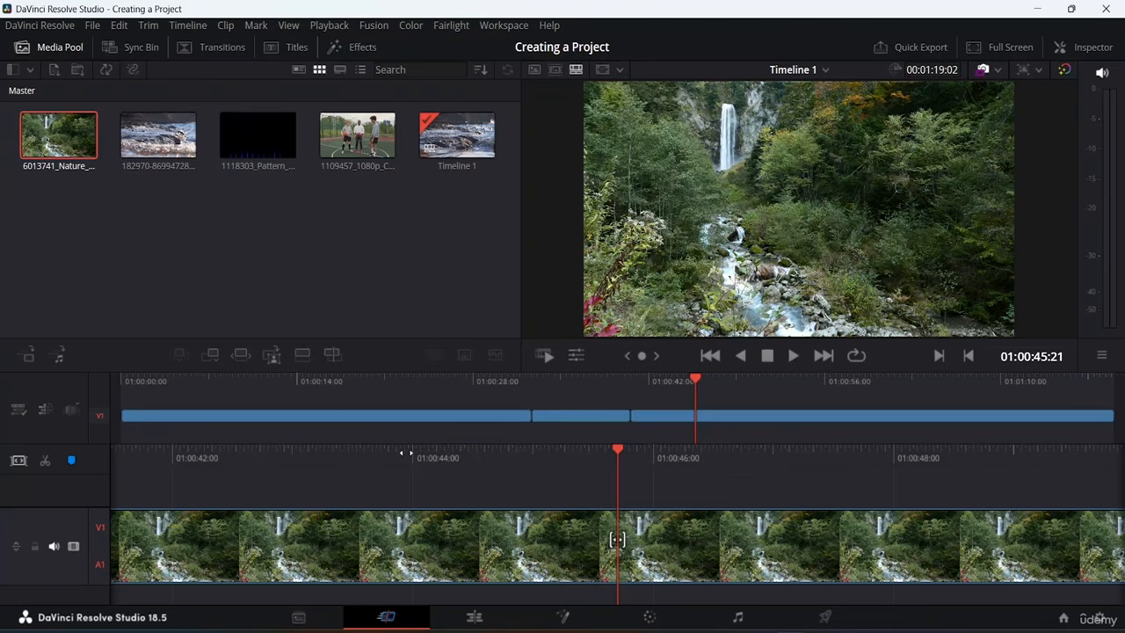
# Move the 1109457 basketball players clip to the start of the timeline, ahead of the 182970 waves clip
pyautogui.click(327, 414)
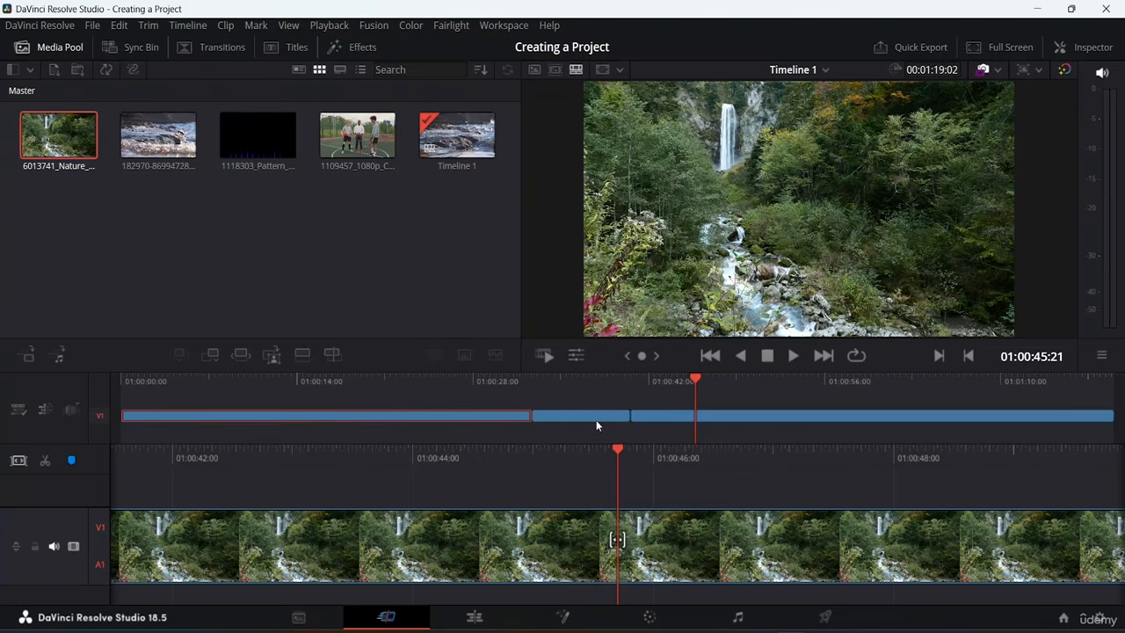
pyautogui.click(596, 420)
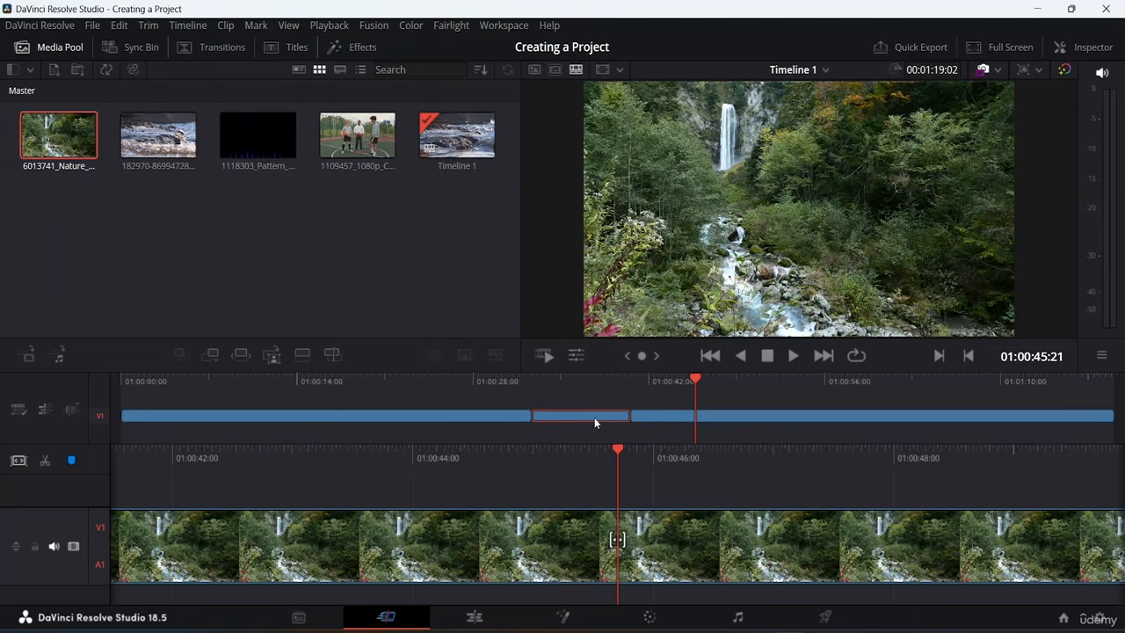
pyautogui.click(742, 422)
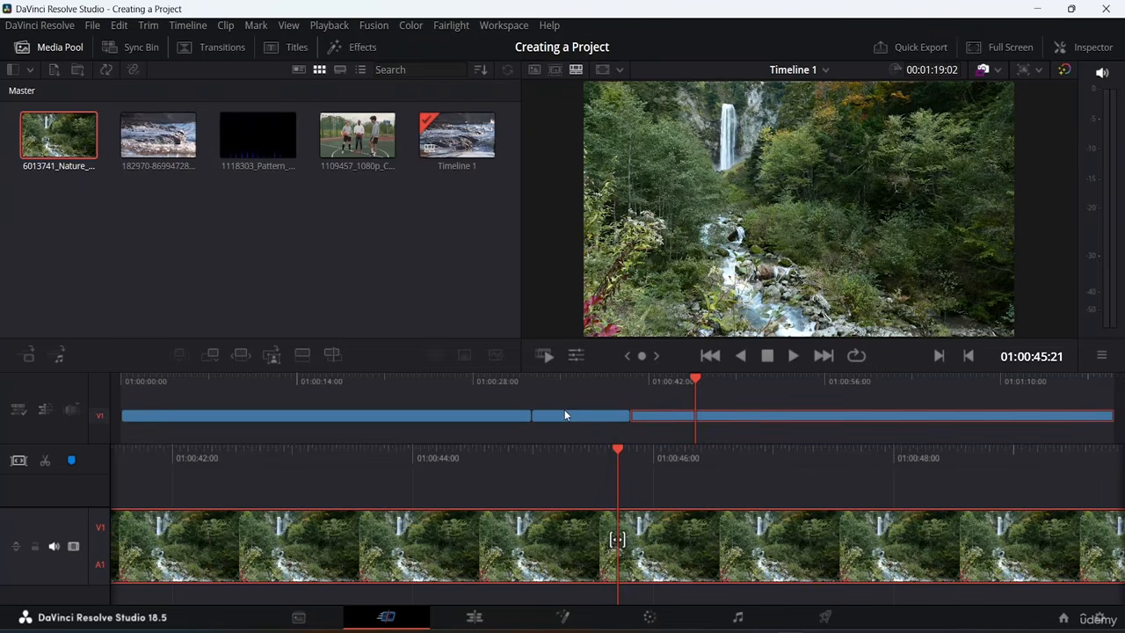
pyautogui.moveTo(568, 417); pyautogui.dragTo(101, 426)
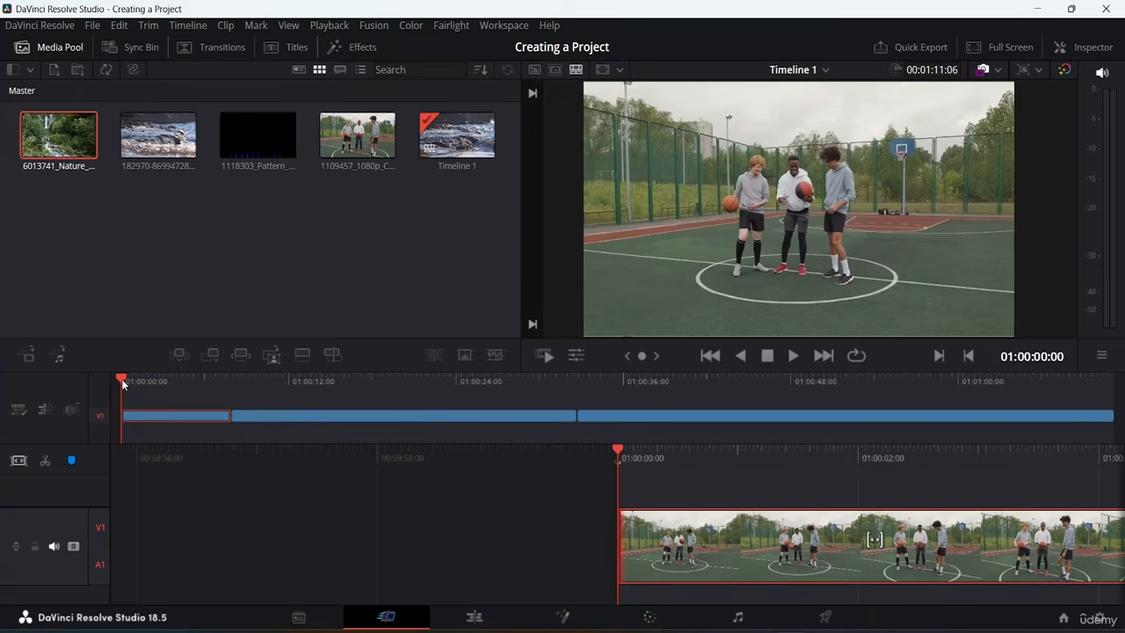
# Move the playhead to 01:00:10:27 and roll the cut between the basketball players and waves clips slightly earlier
pyautogui.moveTo(122, 380); pyautogui.dragTo(274, 384)
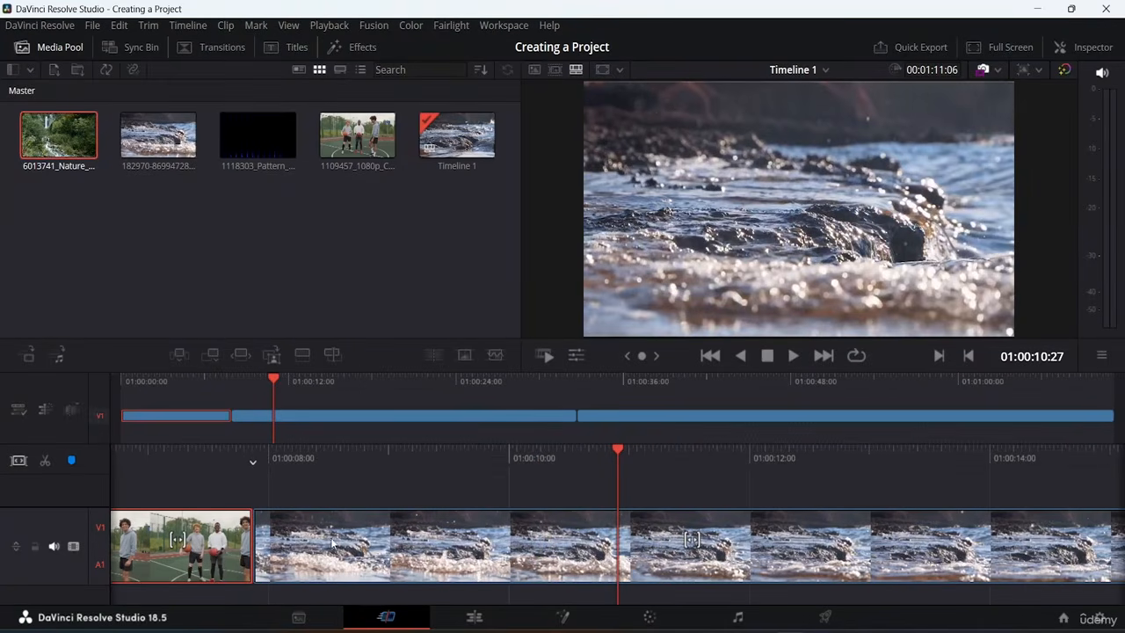
pyautogui.click(253, 543)
pyautogui.moveTo(232, 411)
pyautogui.mouseDown()
pyautogui.moveTo(210, 417)
pyautogui.moveTo(314, 431)
pyautogui.moveTo(211, 429)
pyautogui.moveTo(249, 431)
pyautogui.moveTo(225, 432)
pyautogui.mouseUp()
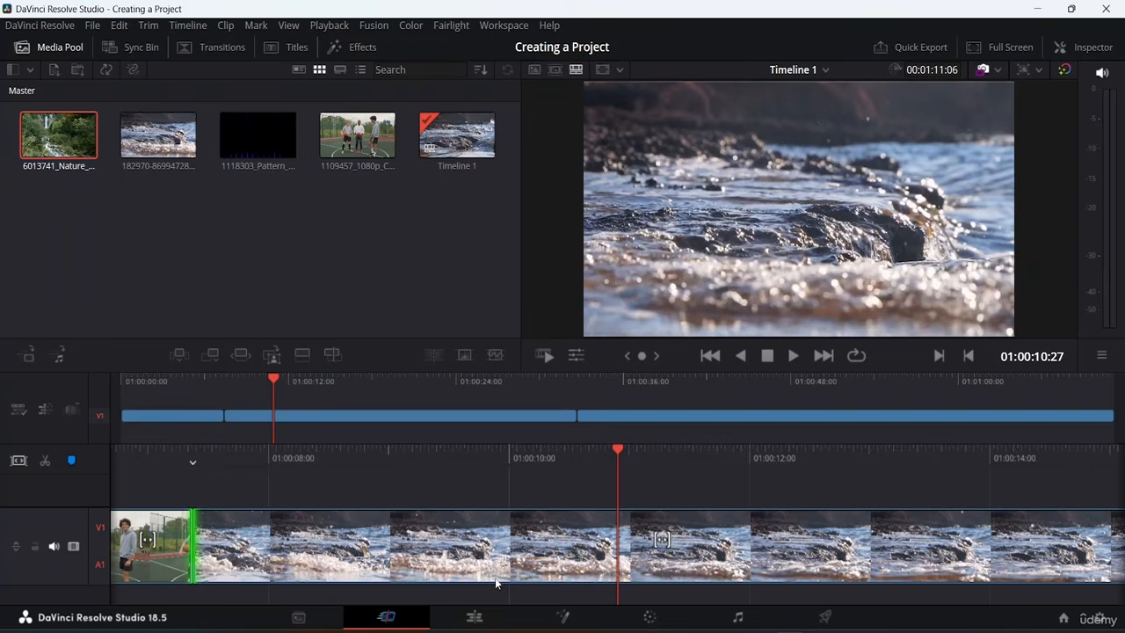
# Add a new bin named Videos to the Master bin
pyautogui.click(12, 71)
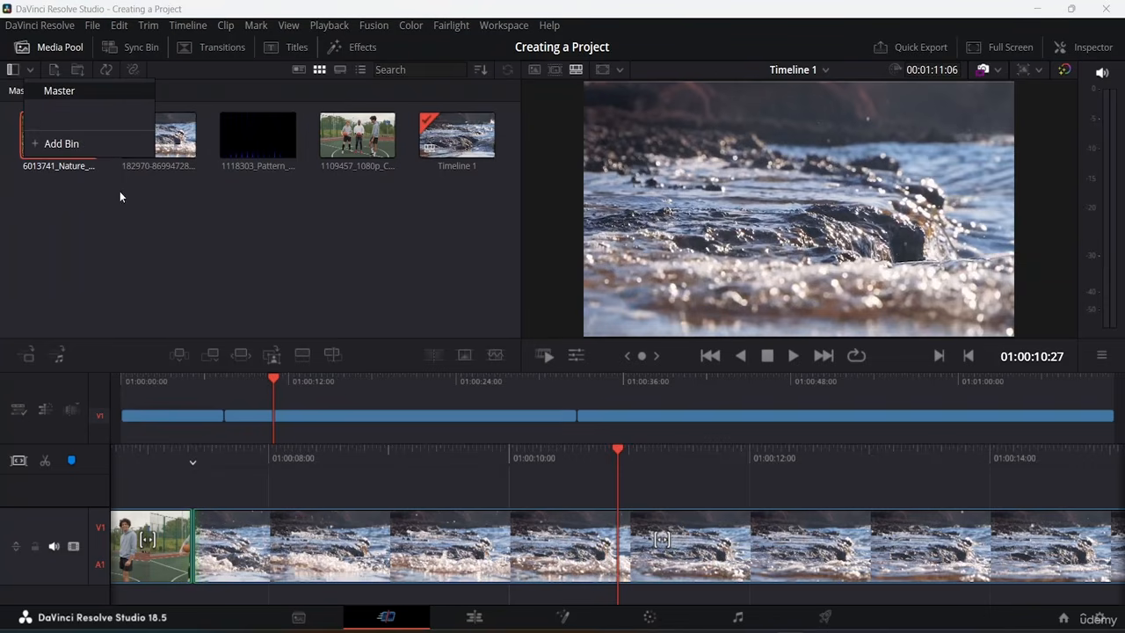
pyautogui.click(125, 241)
pyautogui.click(14, 72)
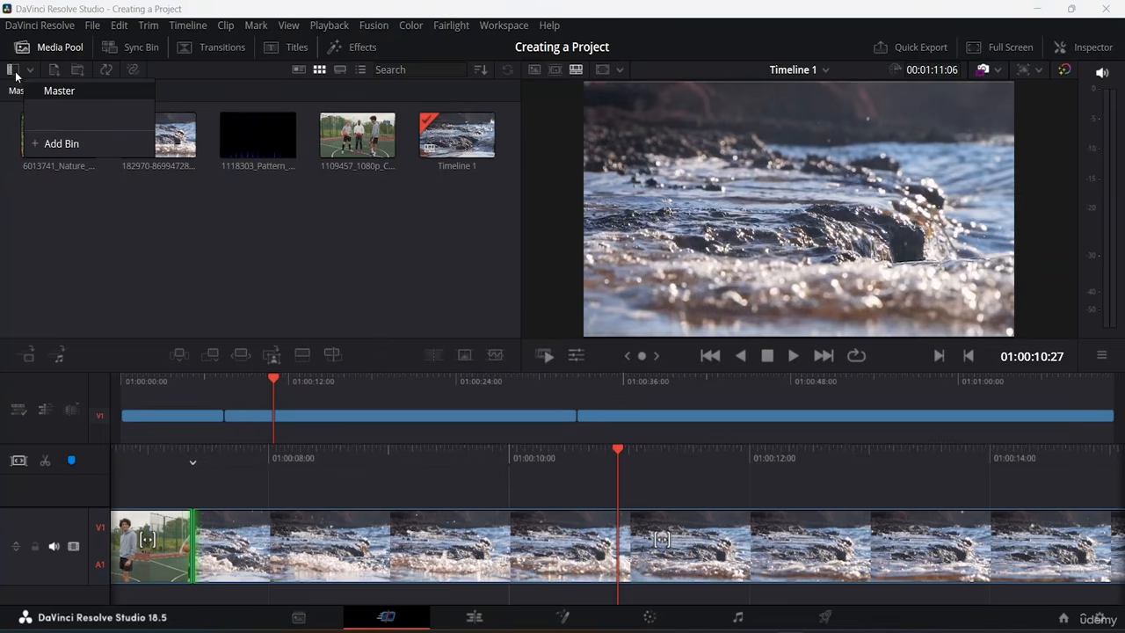
pyautogui.click(68, 148)
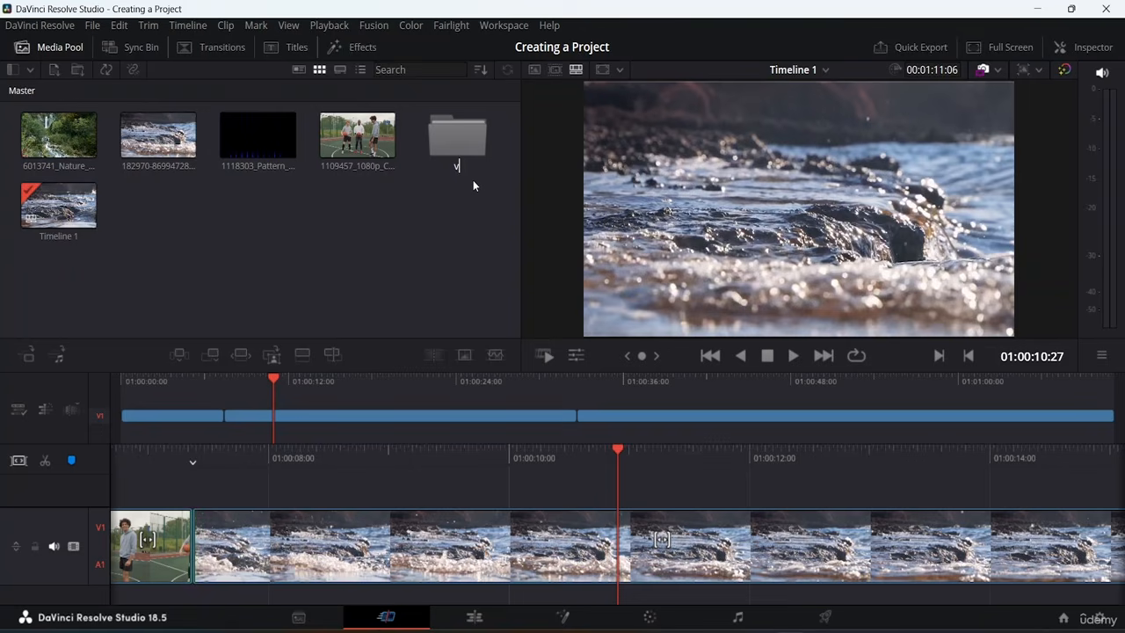
pyautogui.press('BackSpace')
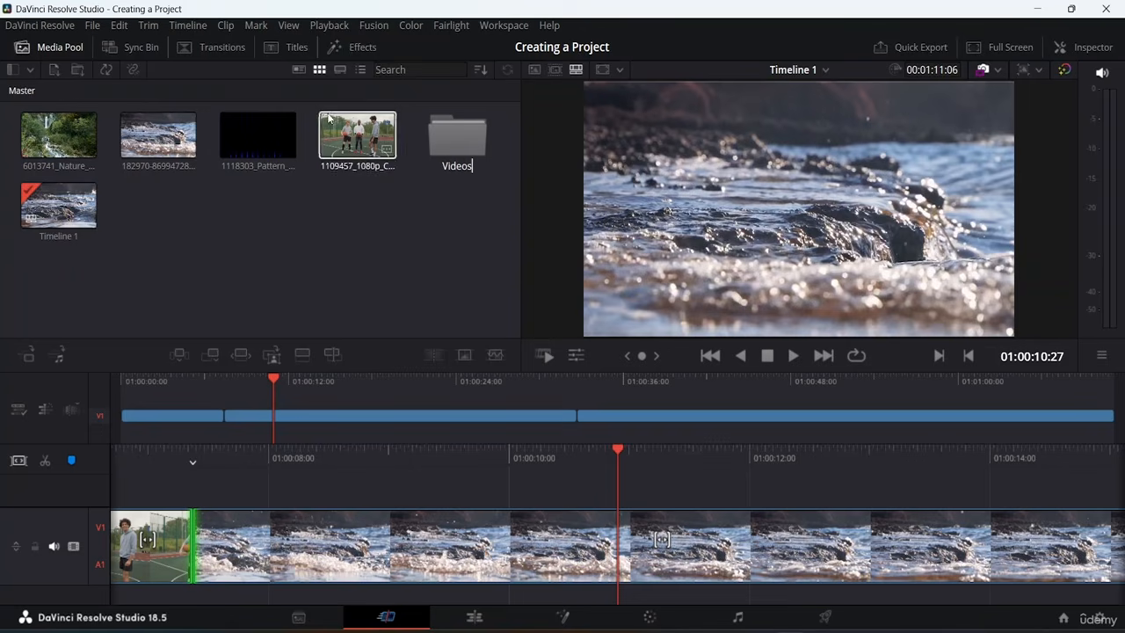
pyautogui.click(434, 280)
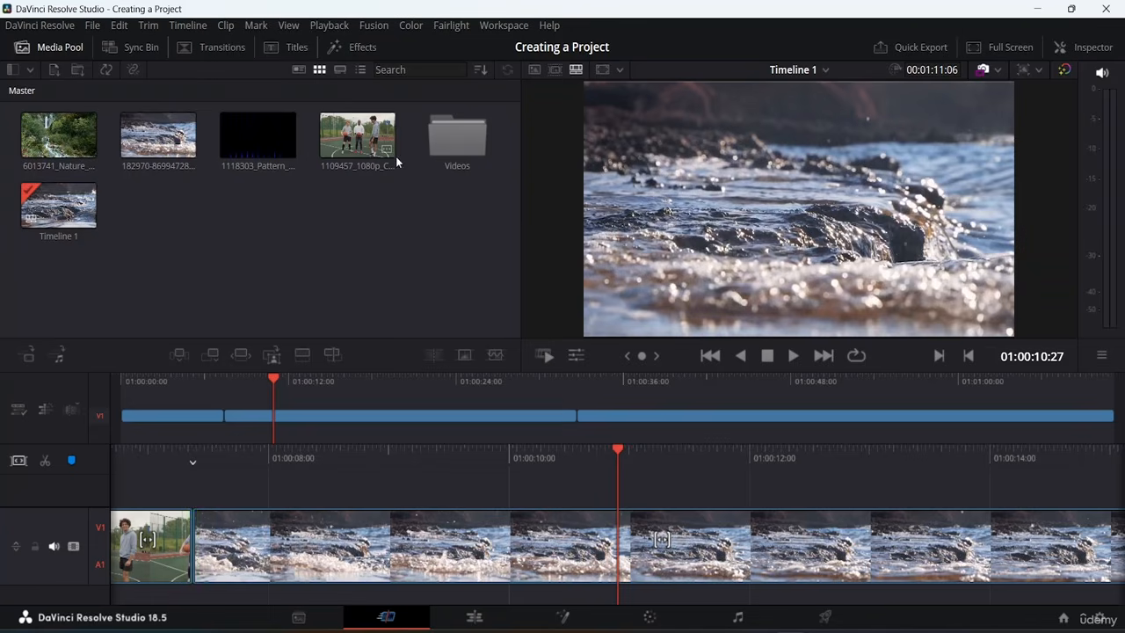
# Move all four video clips from the Master bin into the Videos bin, leaving Timeline 1 outside it
pyautogui.moveTo(382, 185); pyautogui.dragTo(111, 108)
pyautogui.moveTo(182, 132); pyautogui.dragTo(463, 167)
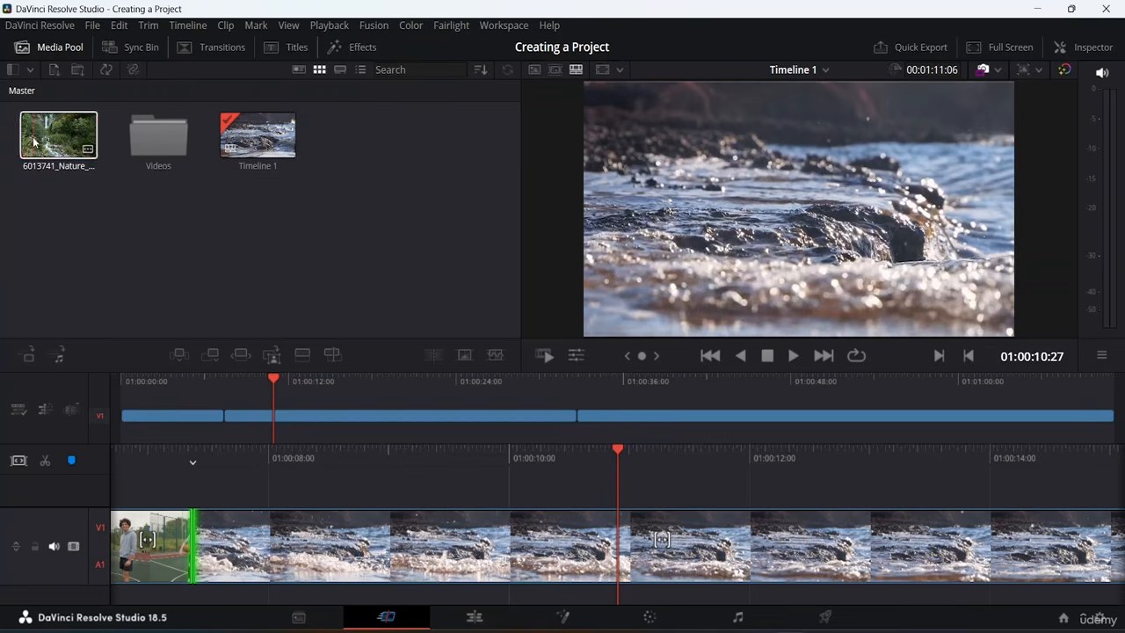
pyautogui.moveTo(59, 136); pyautogui.dragTo(145, 156)
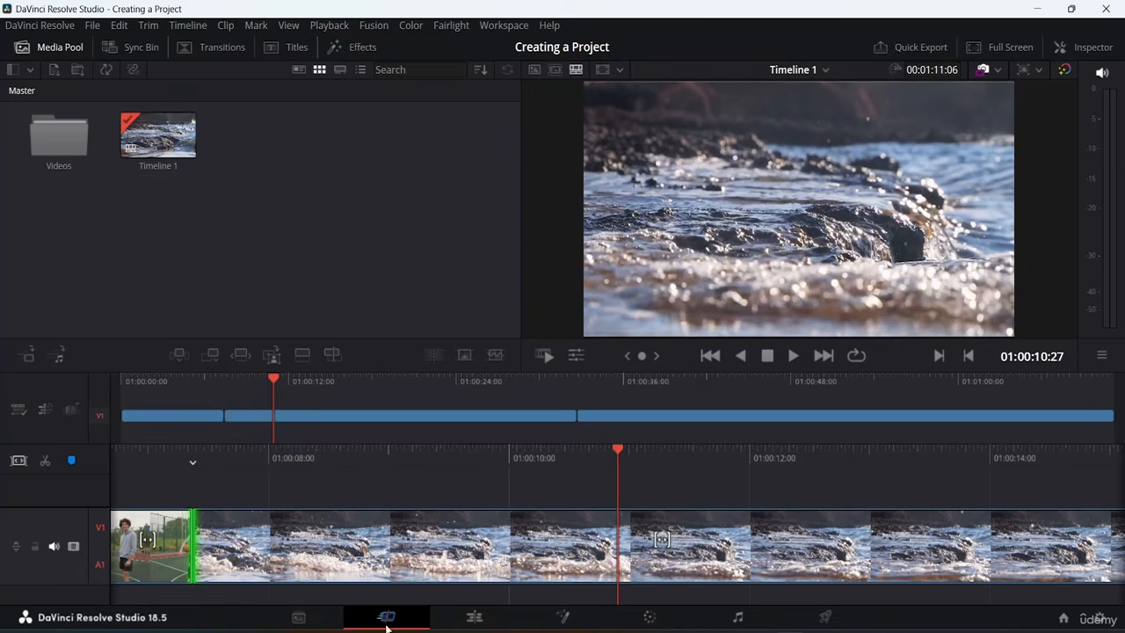
# Switch to the Edit page and open the Videos bin, selecting the 182970 waves clip in it
pyautogui.click(473, 618)
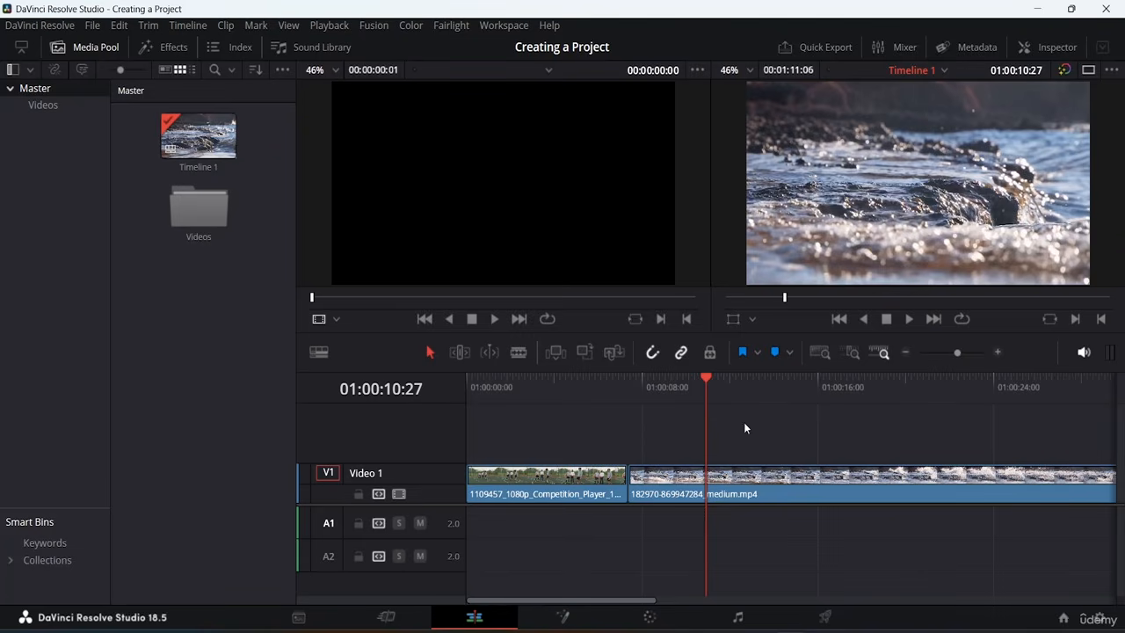
pyautogui.click(520, 485)
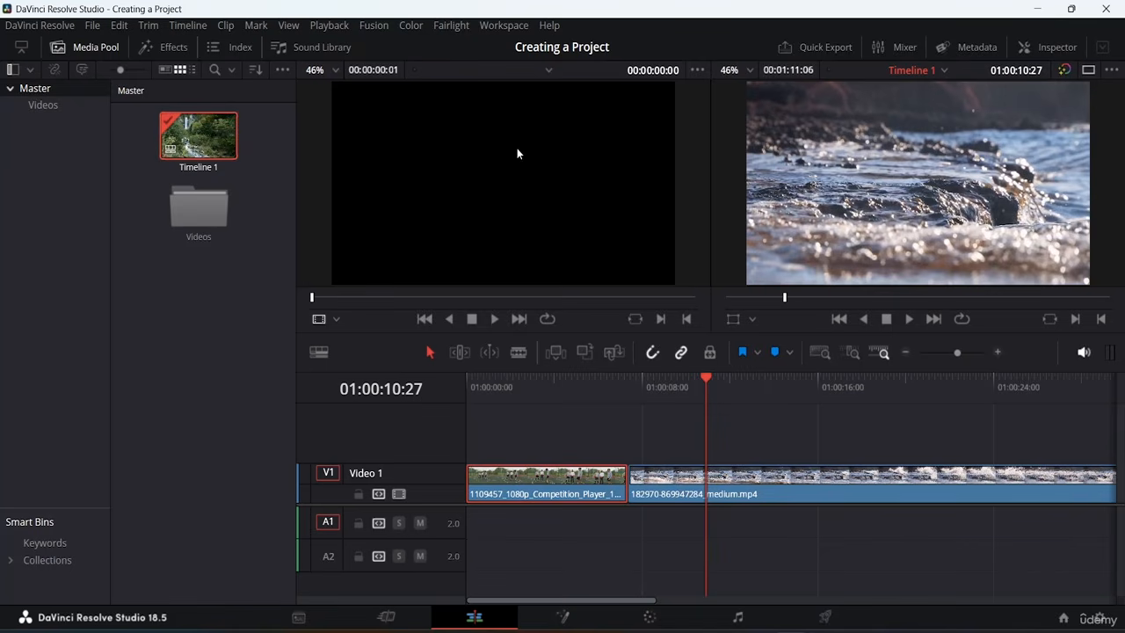
pyautogui.doubleClick(212, 214)
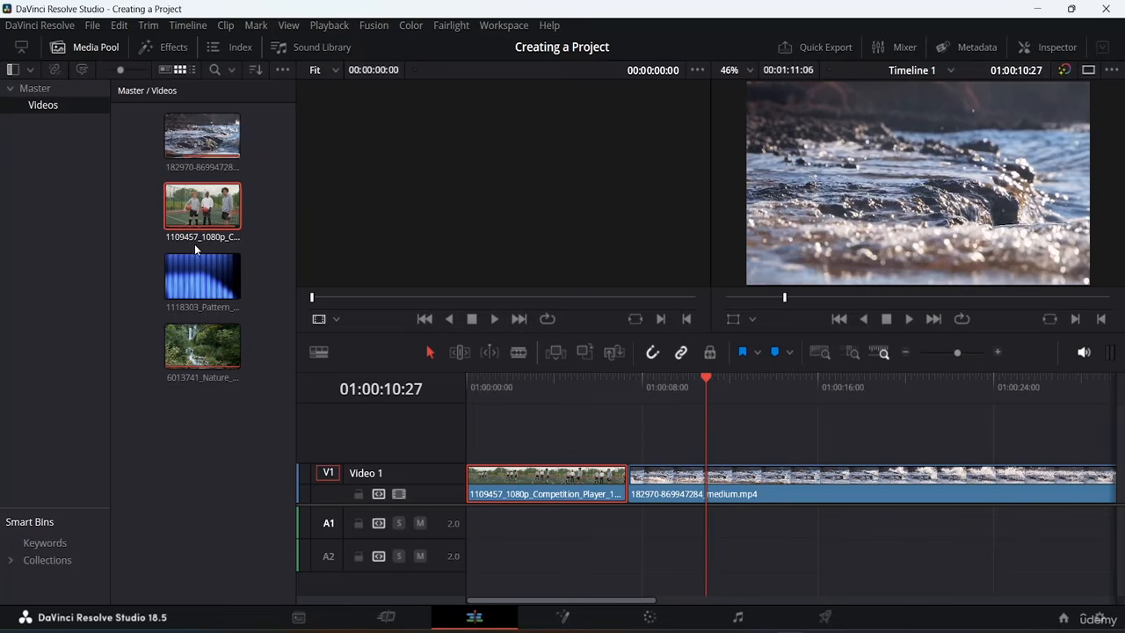
pyautogui.click(217, 128)
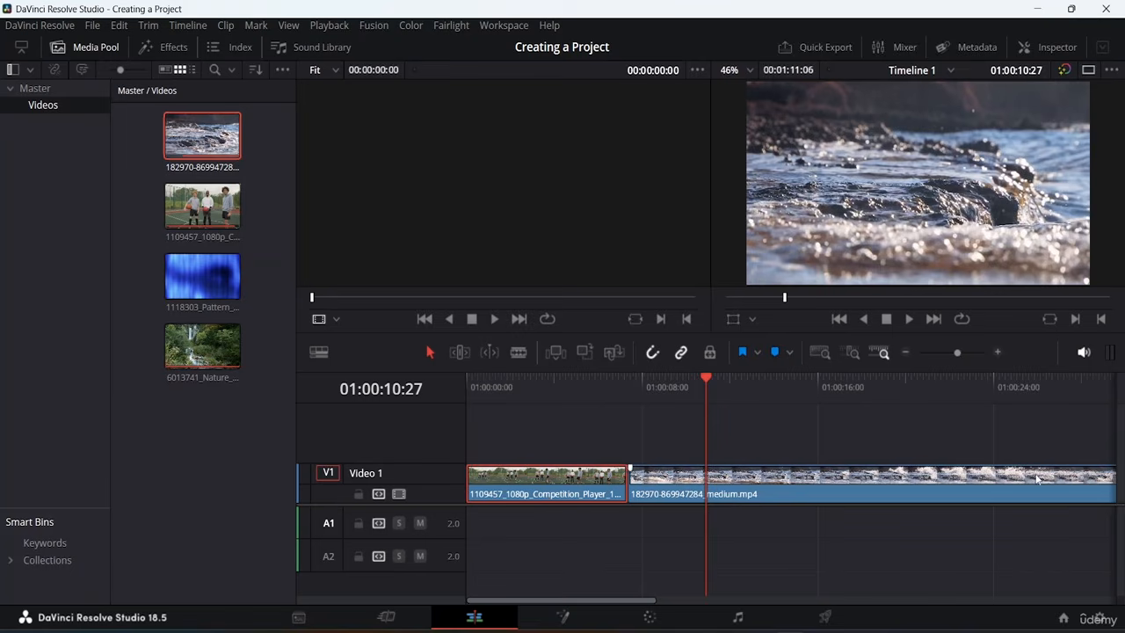
# Fit all three clips in the timeline view with full extent zoom and hide the media pool
pyautogui.click(826, 351)
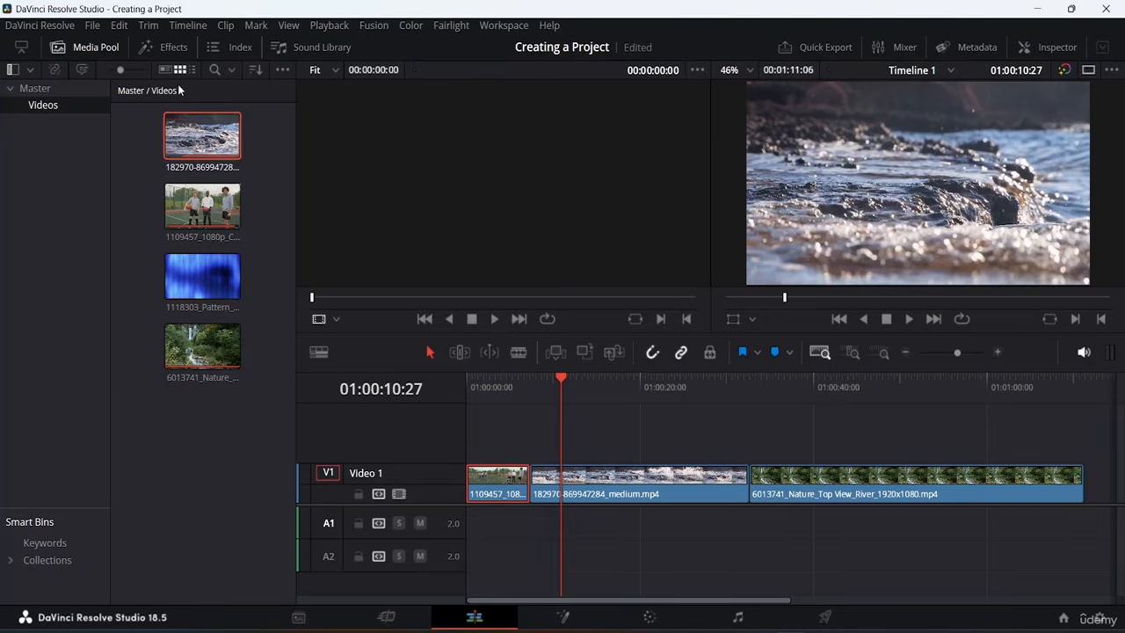
pyautogui.click(85, 46)
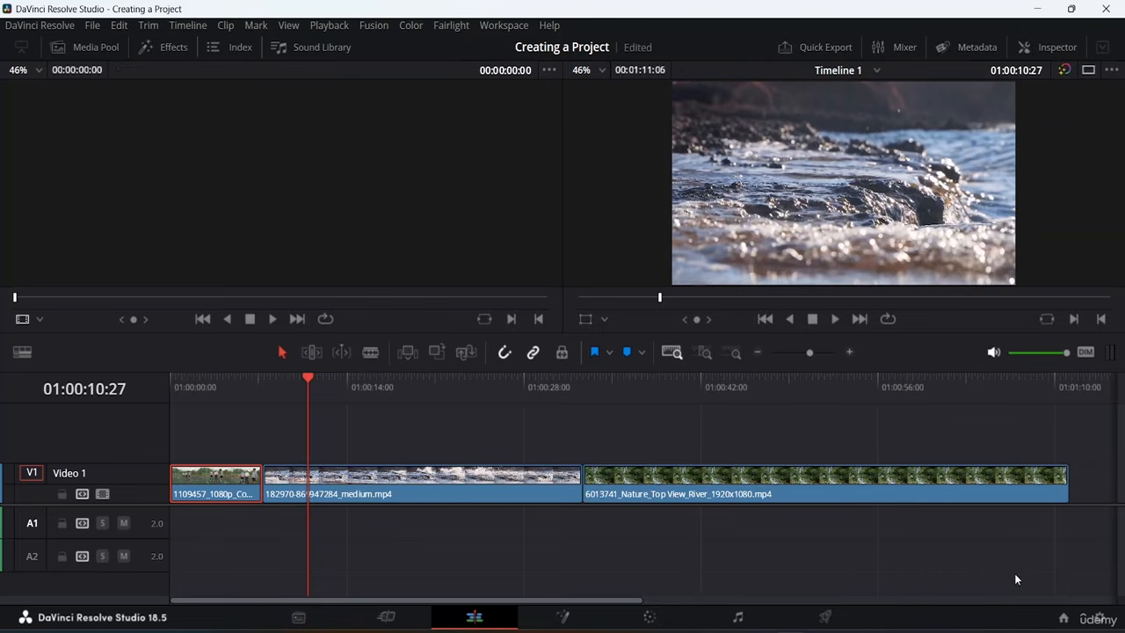
# Toggle the audio mute on and off, and do the same with the audio dim
pyautogui.click(993, 353)
pyautogui.click(992, 355)
pyautogui.click(1084, 352)
pyautogui.click(1084, 353)
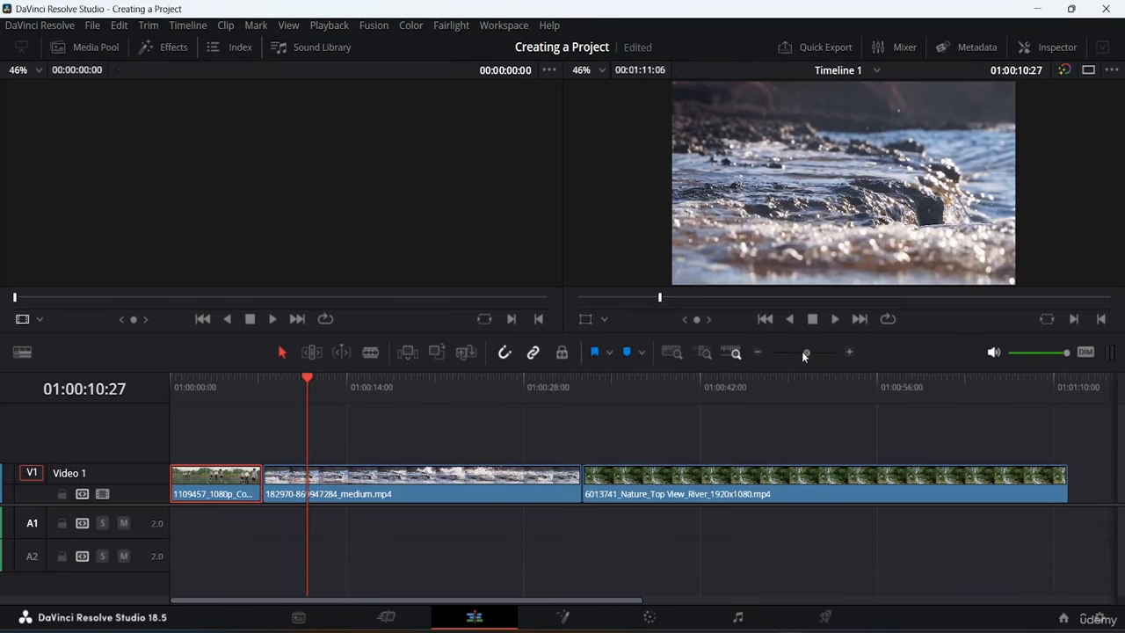
# Try a custom zoom on the timeline and return it to full extent zoom
pyautogui.moveTo(801, 351)
pyautogui.mouseDown()
pyautogui.moveTo(814, 342)
pyautogui.moveTo(777, 345)
pyautogui.moveTo(805, 355)
pyautogui.mouseUp()
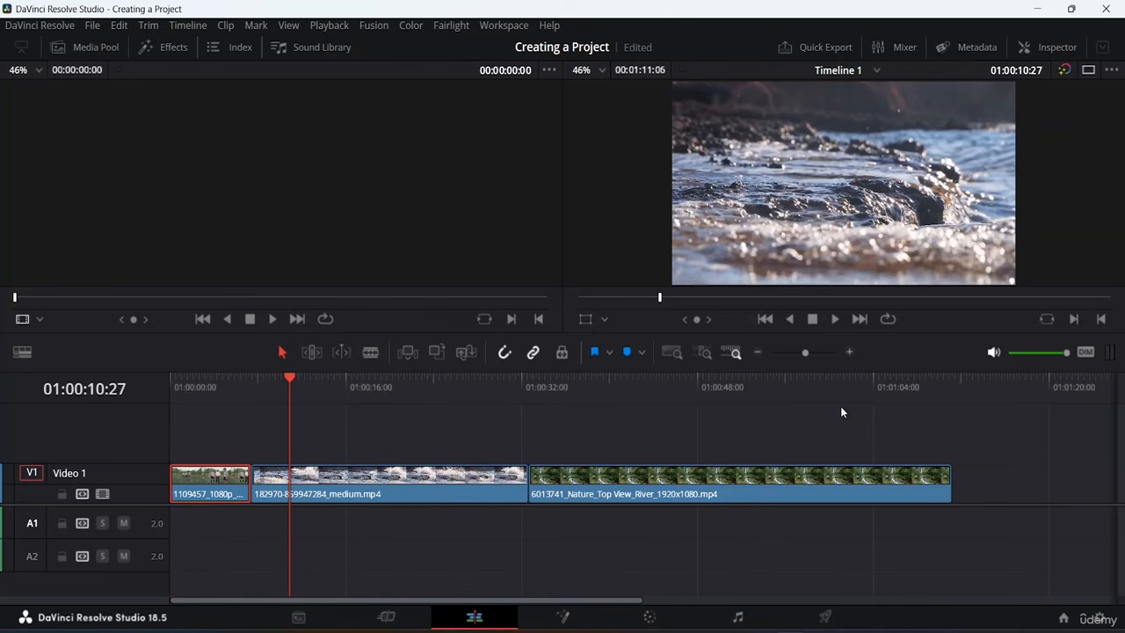
pyautogui.click(675, 352)
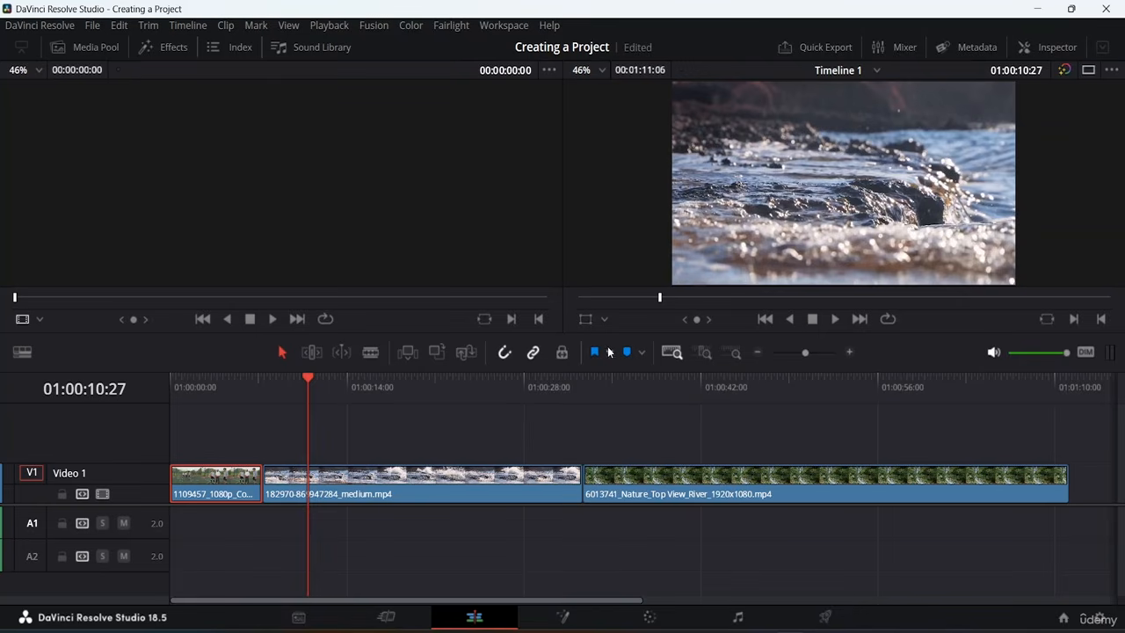
# Show the media pool again and preview the clips in the Videos bin
pyautogui.click(93, 47)
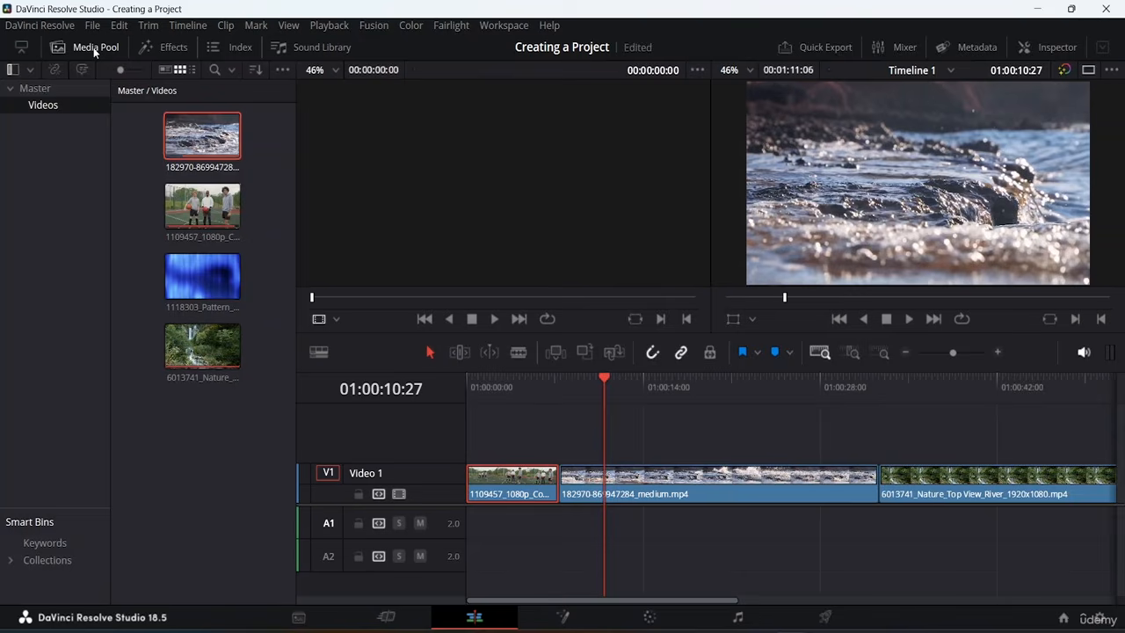
pyautogui.click(217, 206)
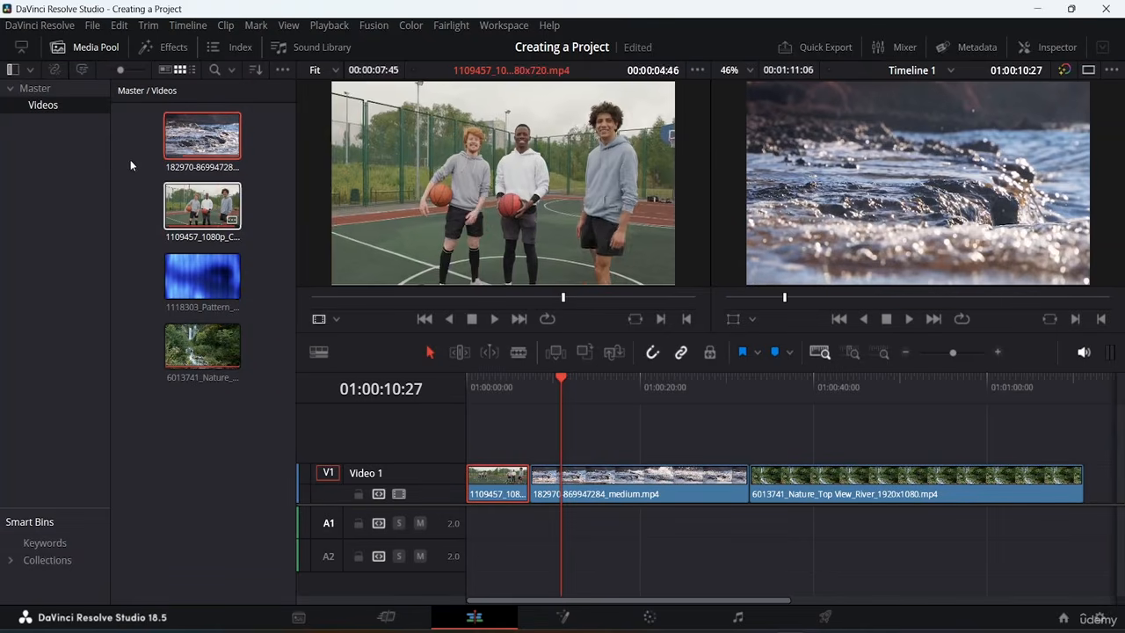
pyautogui.click(65, 109)
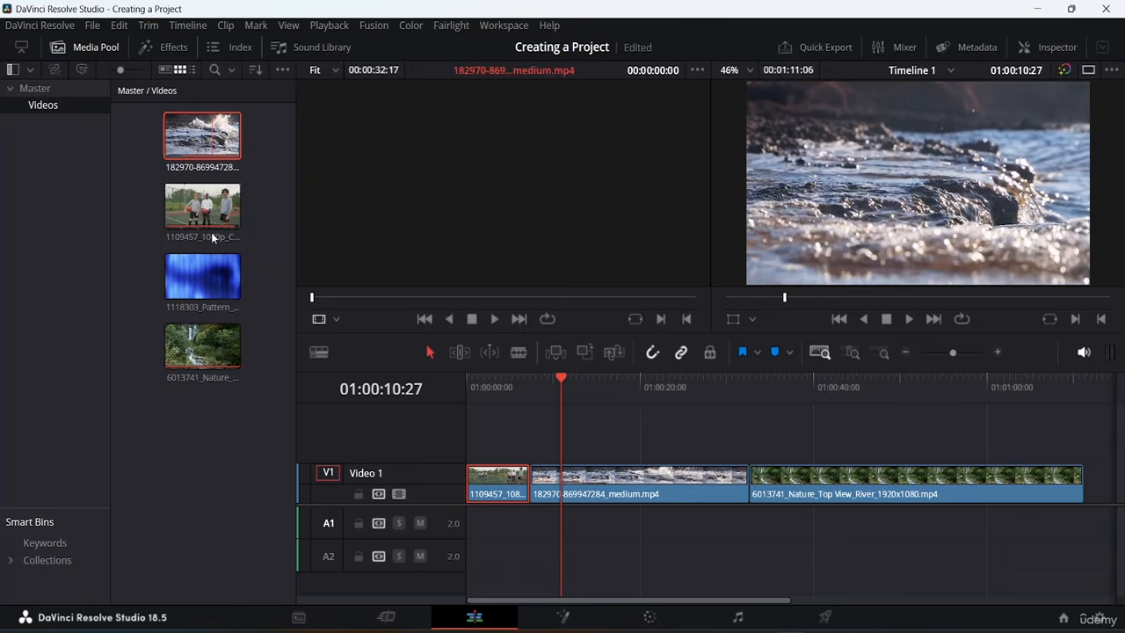
# Expand the Collections smart bins, view Audio Only, and look through the remaining categories down to Subcategories
pyautogui.click(43, 565)
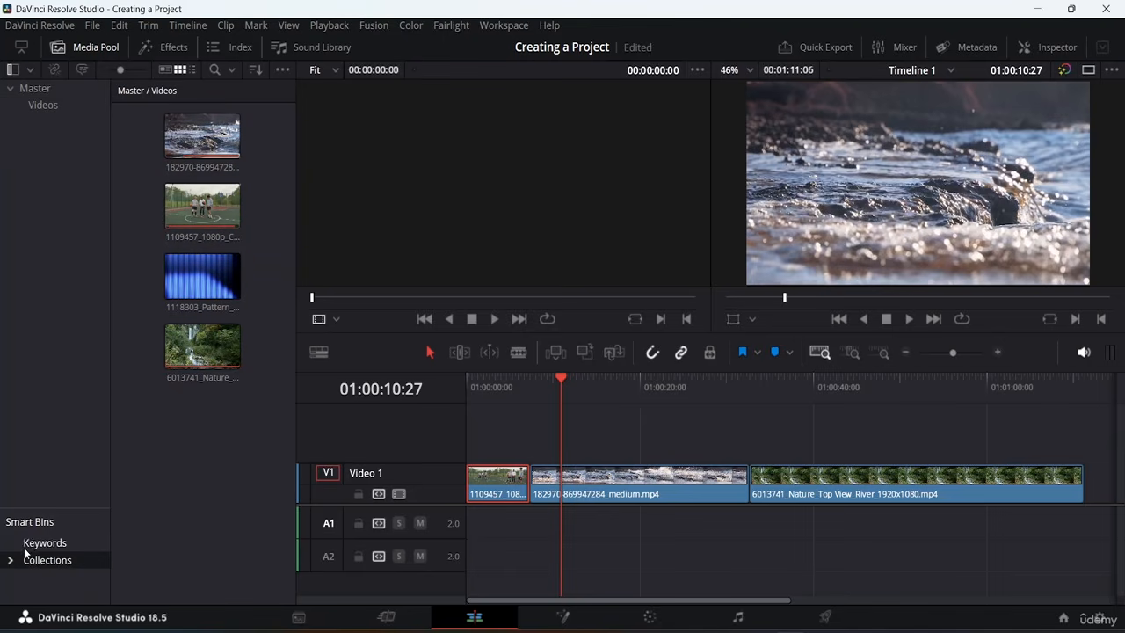
pyautogui.click(11, 560)
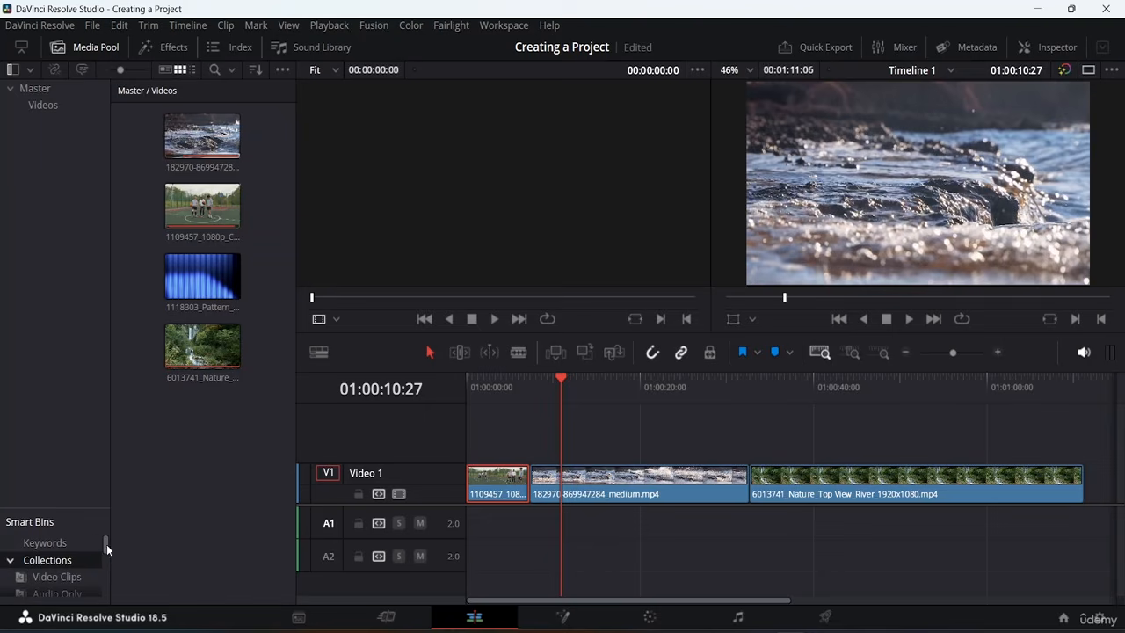
pyautogui.moveTo(106, 544)
pyautogui.mouseDown()
pyautogui.moveTo(106, 606)
pyautogui.moveTo(108, 551)
pyautogui.mouseUp()
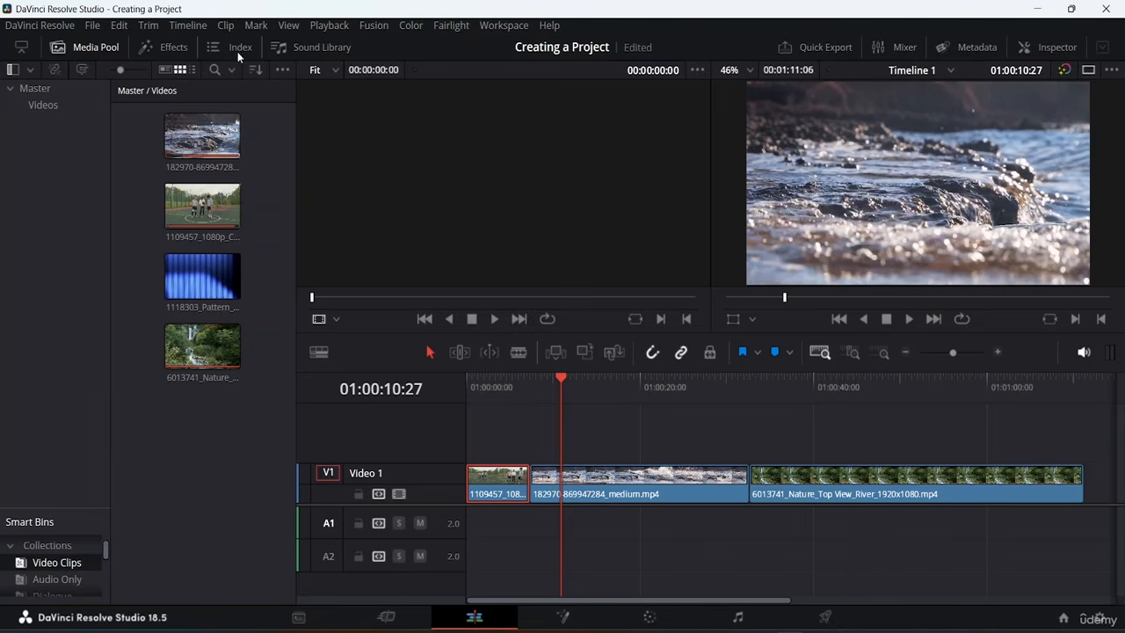
pyautogui.click(50, 580)
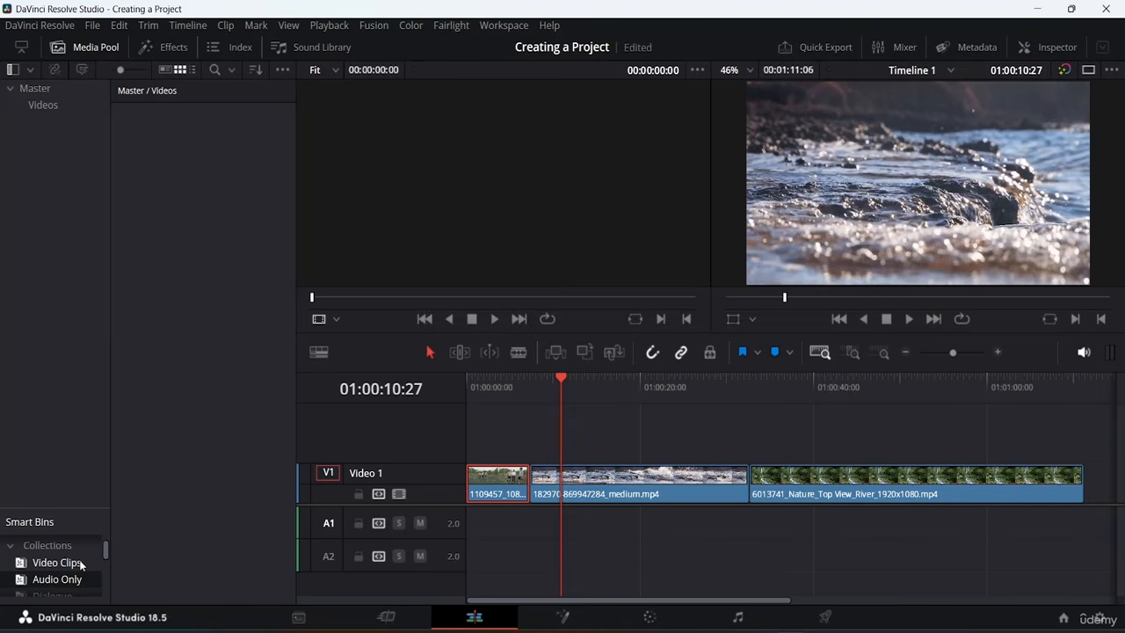
pyautogui.scroll(-1, 90, 561)
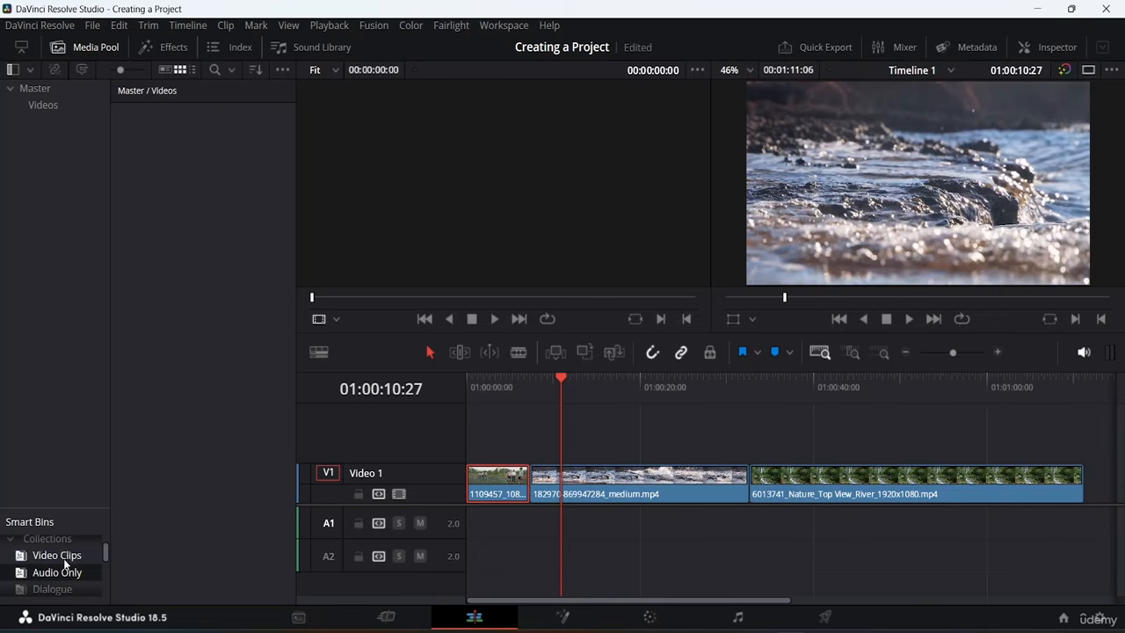
pyautogui.moveTo(104, 550); pyautogui.dragTo(103, 568)
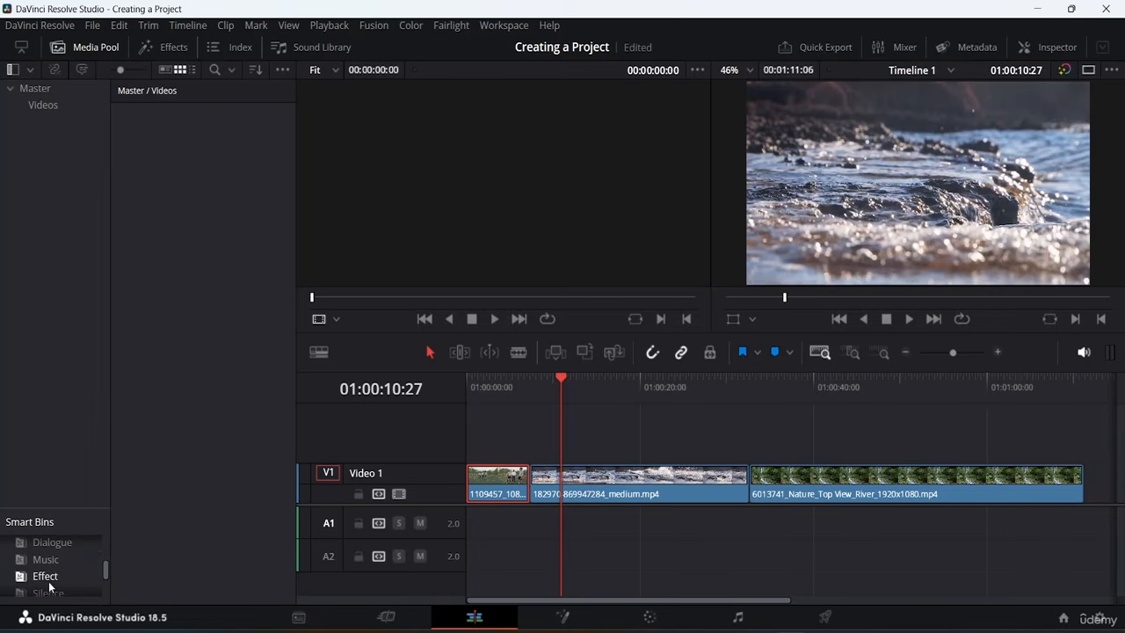
pyautogui.scroll(-2, 57, 548)
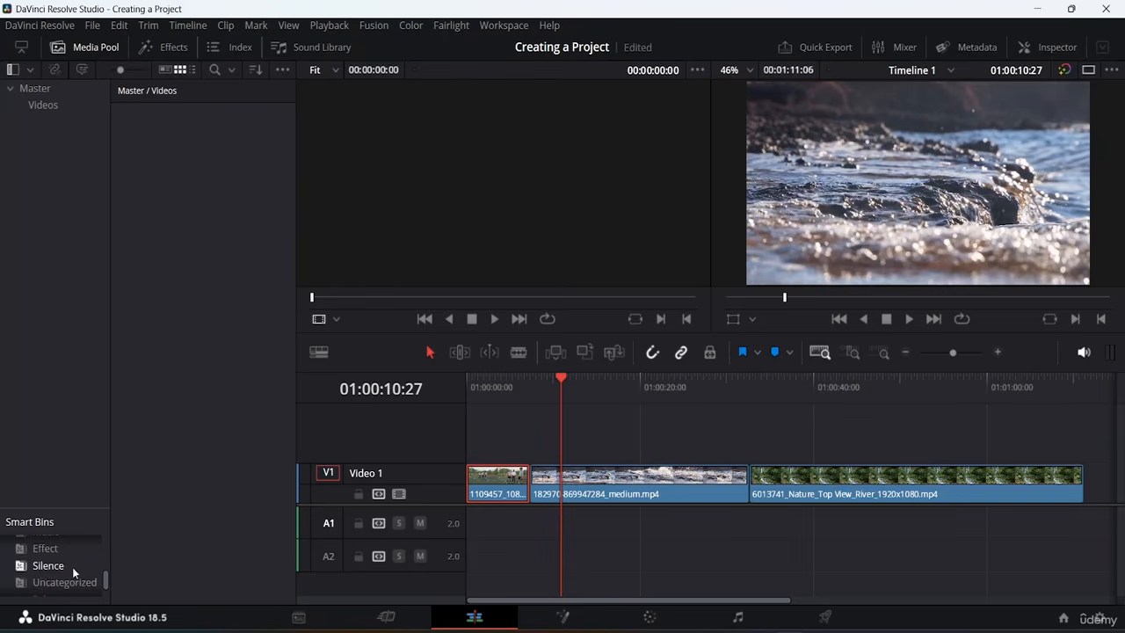
pyautogui.scroll(-1, 80, 586)
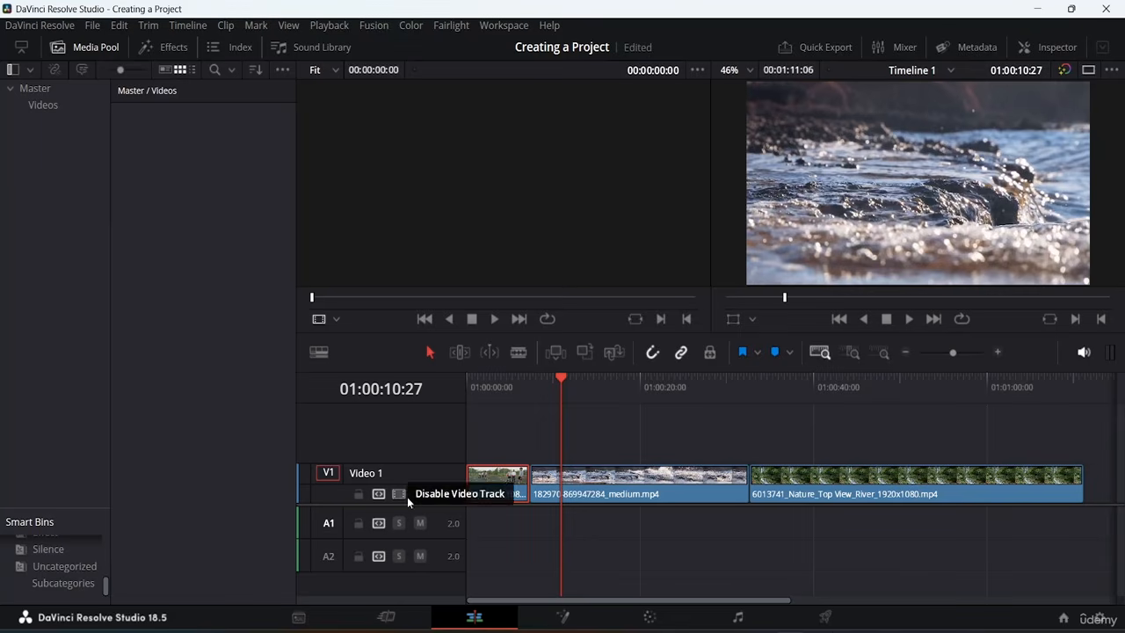
# Switch to the Fusion page and display the metadata of the 182970 waves clip
pyautogui.click(566, 617)
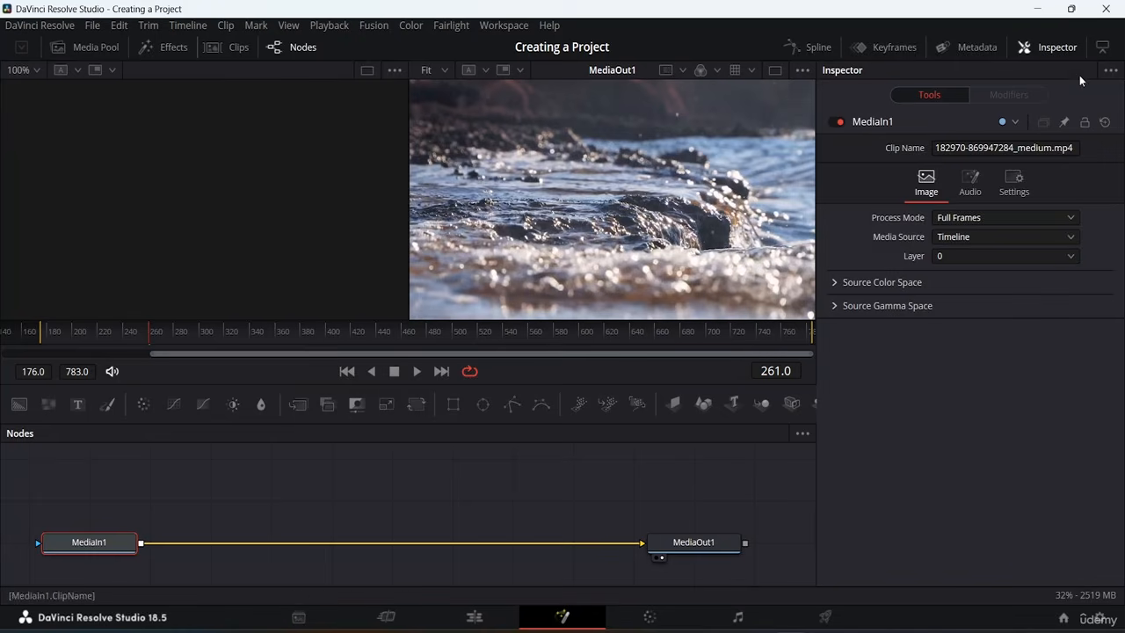
pyautogui.click(963, 49)
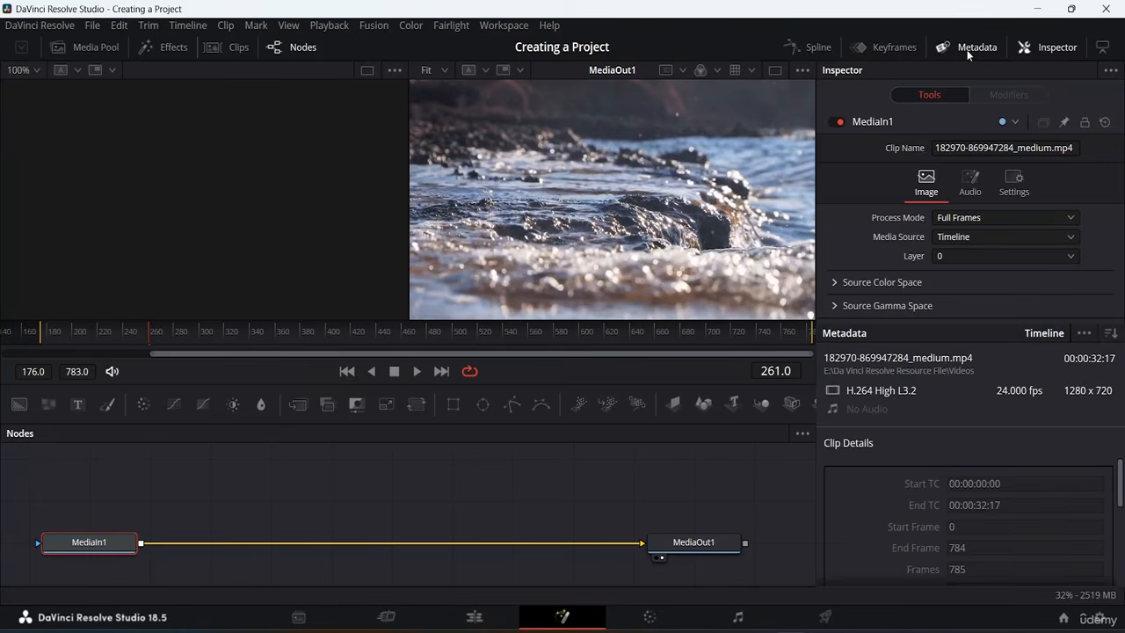
# Hide the metadata on the Fusion page, briefly view the keyframes editor, and enlarge the node area slightly
pyautogui.click(969, 52)
pyautogui.click(882, 48)
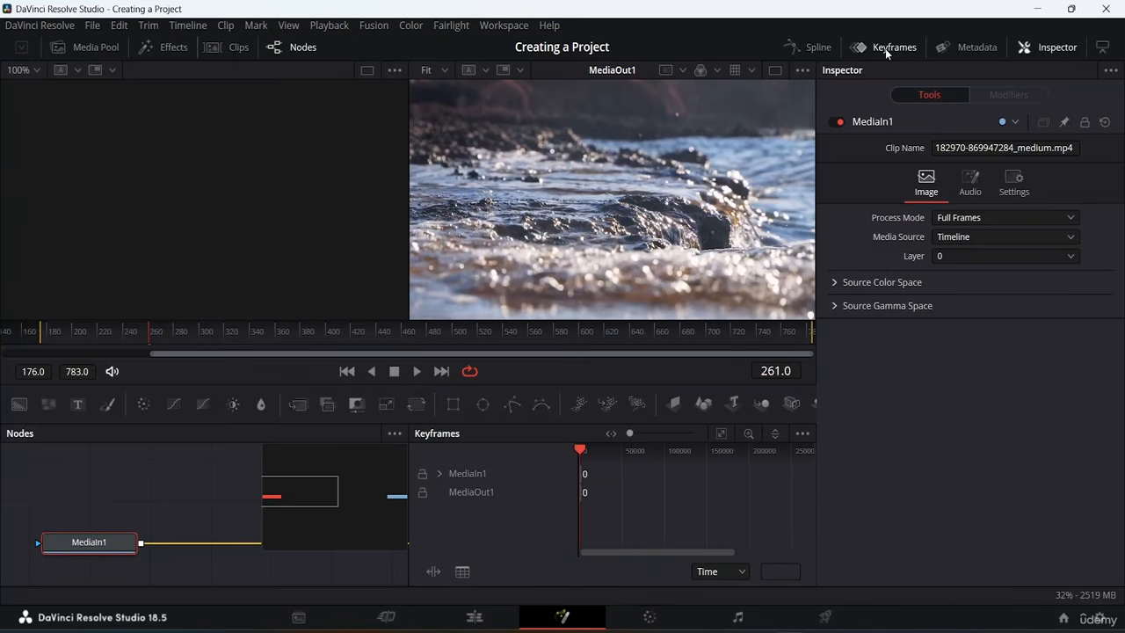
pyautogui.click(885, 49)
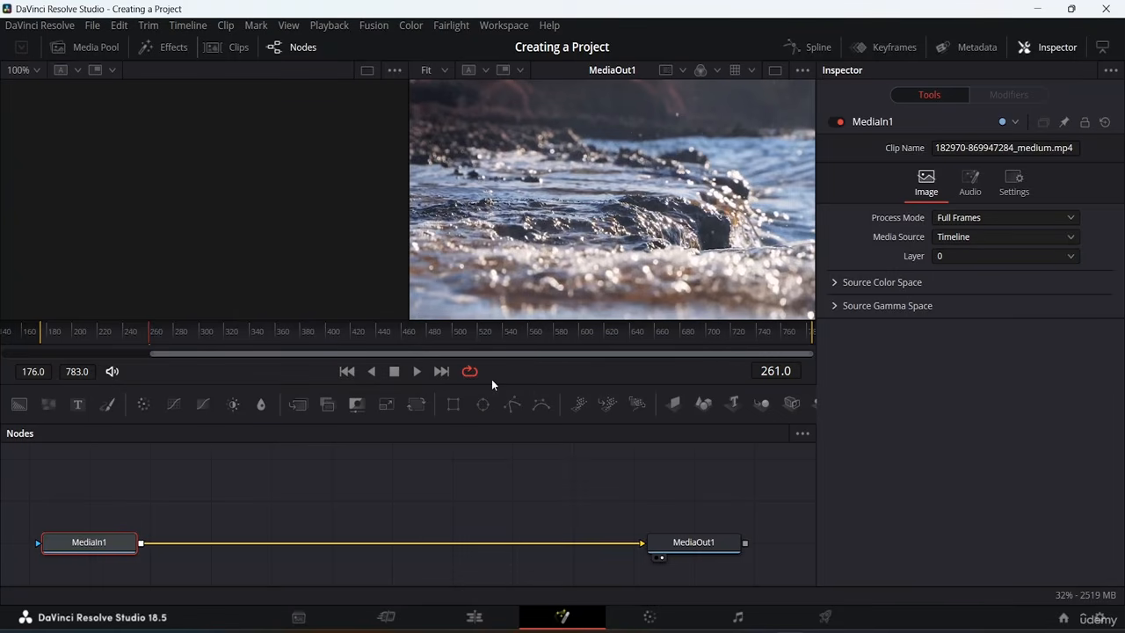
pyautogui.moveTo(492, 382)
pyautogui.mouseDown()
pyautogui.moveTo(500, 332)
pyautogui.moveTo(495, 379)
pyautogui.mouseUp()
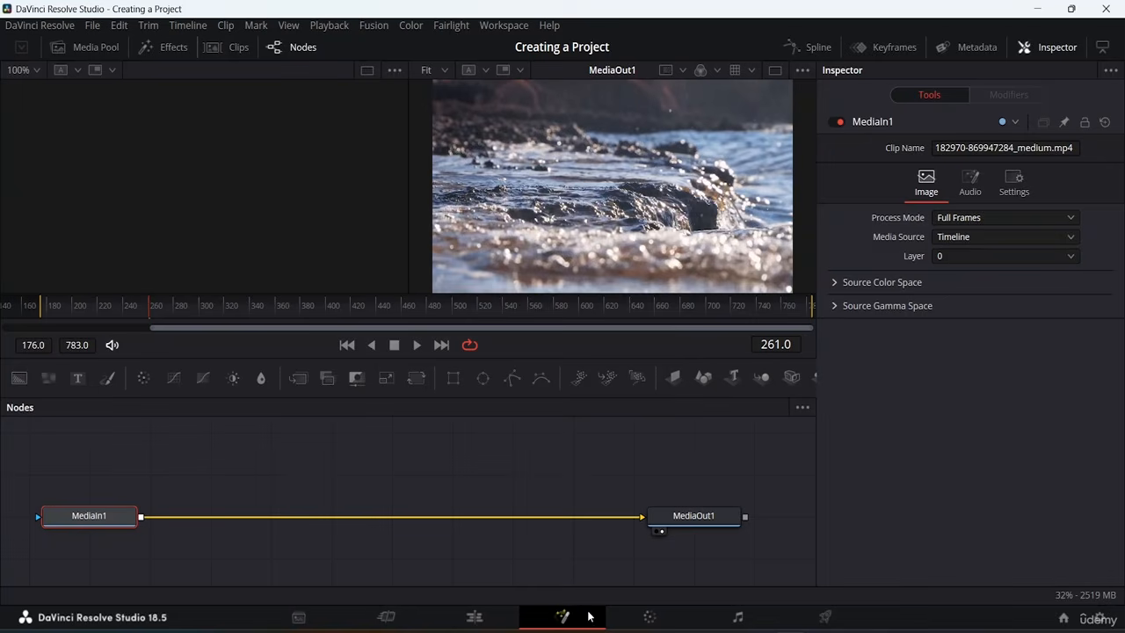
# Switch to the Color page and view the Hue Vs Hue curves and Parade scopes, returning to Custom curves and Keyframes
pyautogui.click(636, 616)
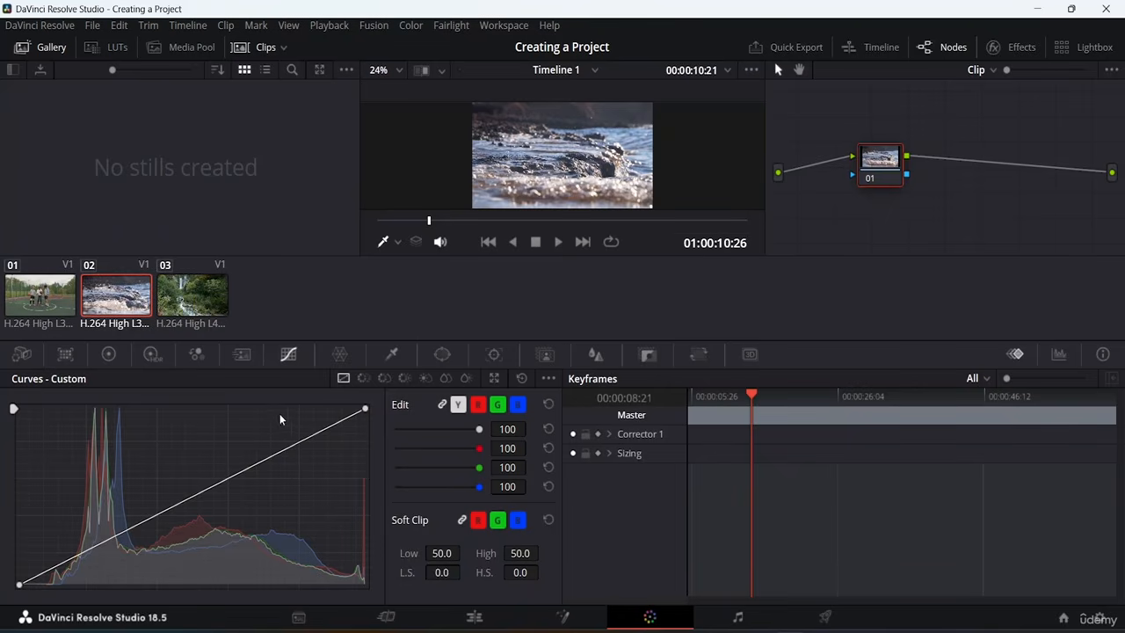
pyautogui.click(363, 379)
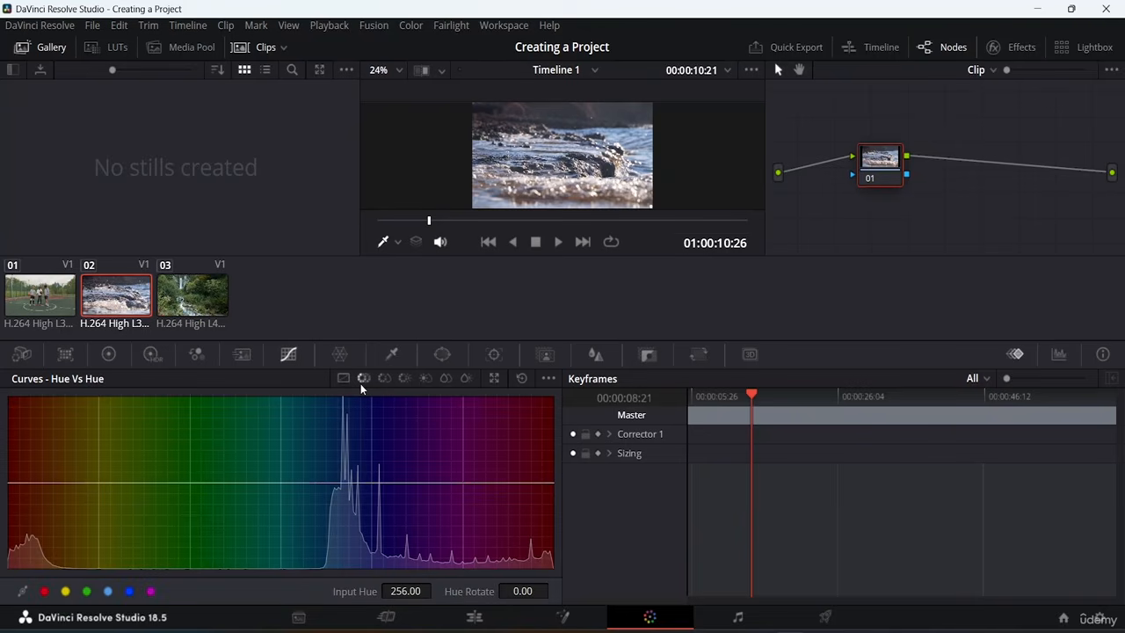
pyautogui.click(345, 378)
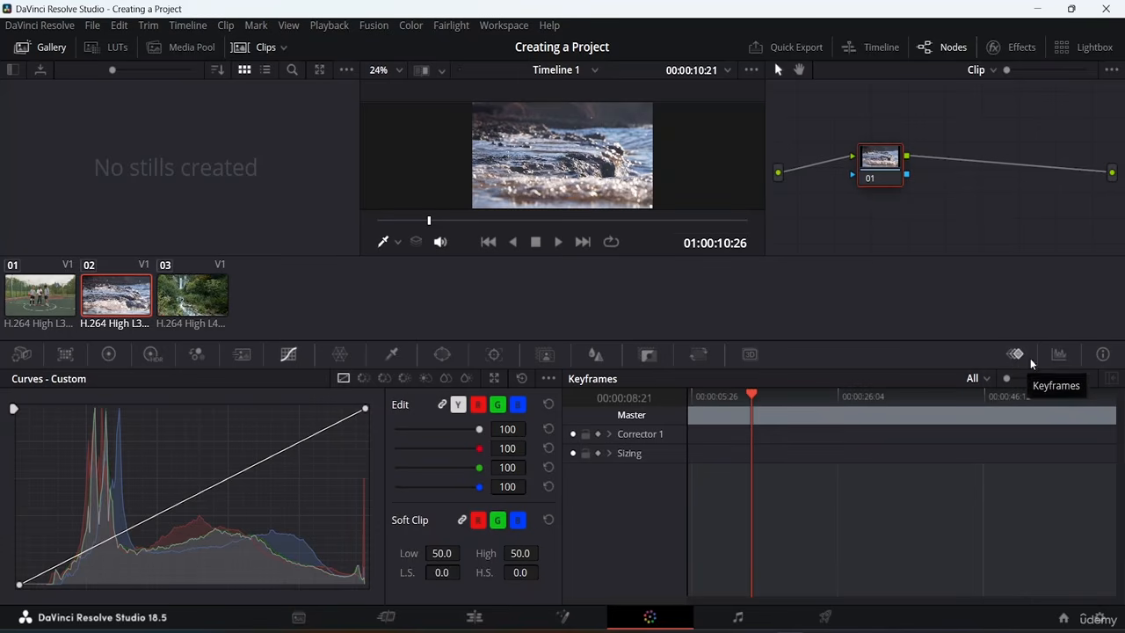
pyautogui.click(1058, 357)
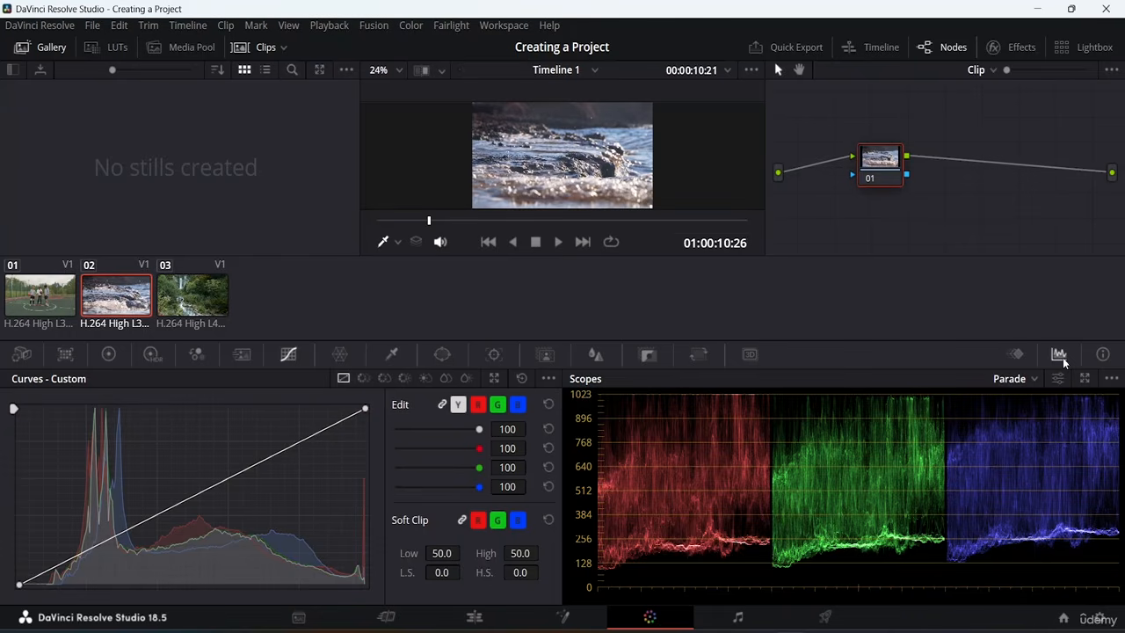
pyautogui.click(1014, 355)
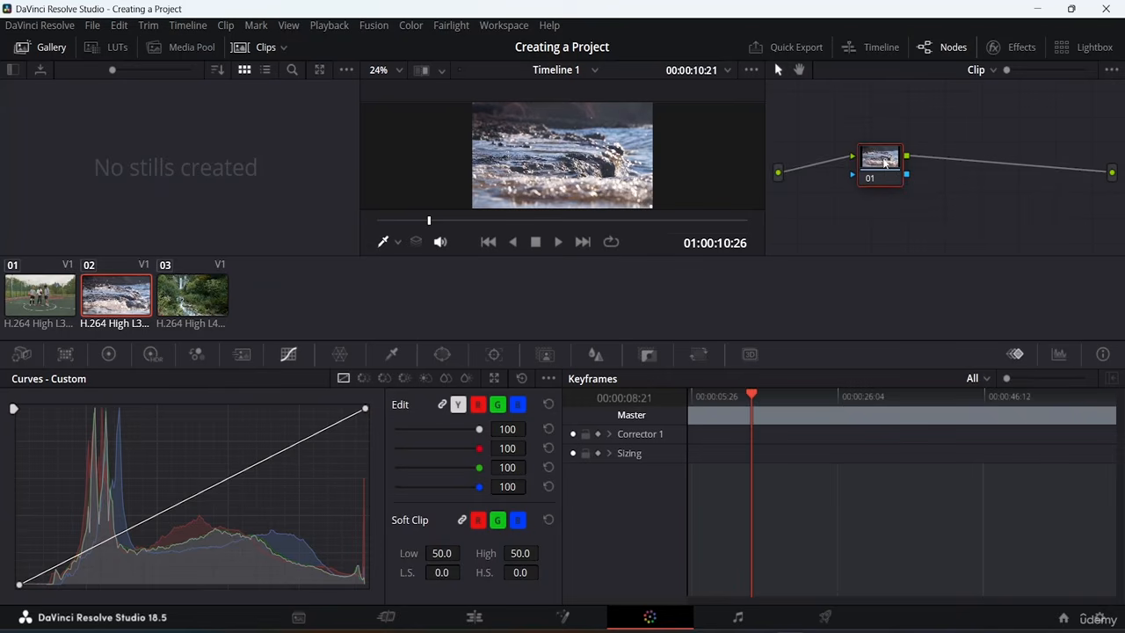
# Move the waves clip's node 01 slightly up and to the left, and view clips 01, 02 and 03 in turn
pyautogui.moveTo(887, 161)
pyautogui.mouseDown()
pyautogui.moveTo(951, 131)
pyautogui.moveTo(867, 141)
pyautogui.moveTo(873, 154)
pyautogui.mouseUp()
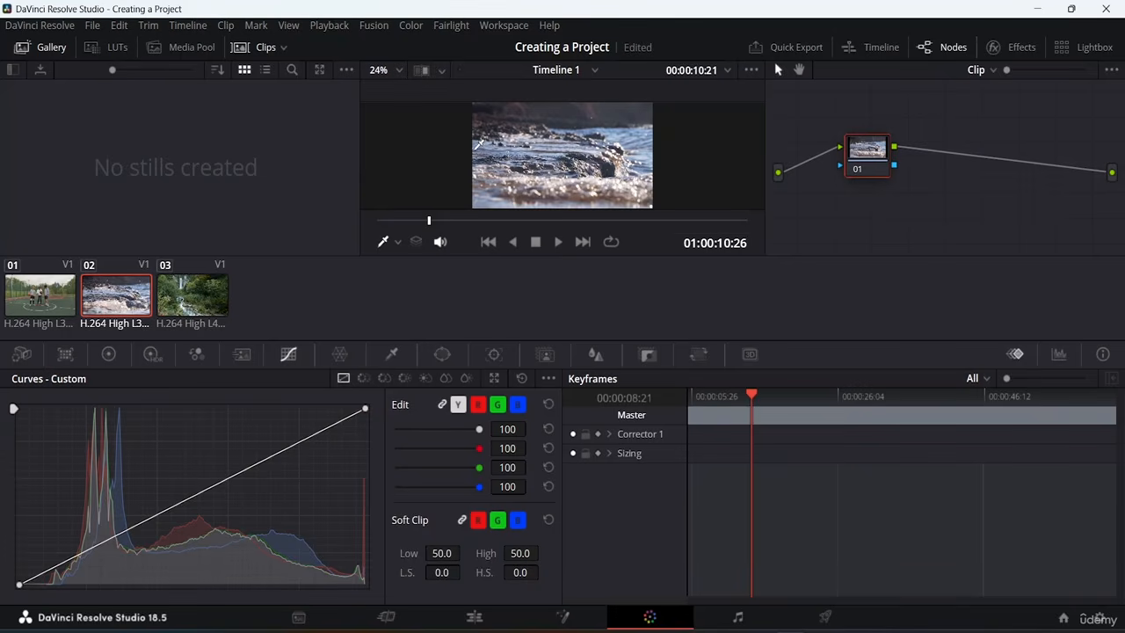
pyautogui.click(38, 297)
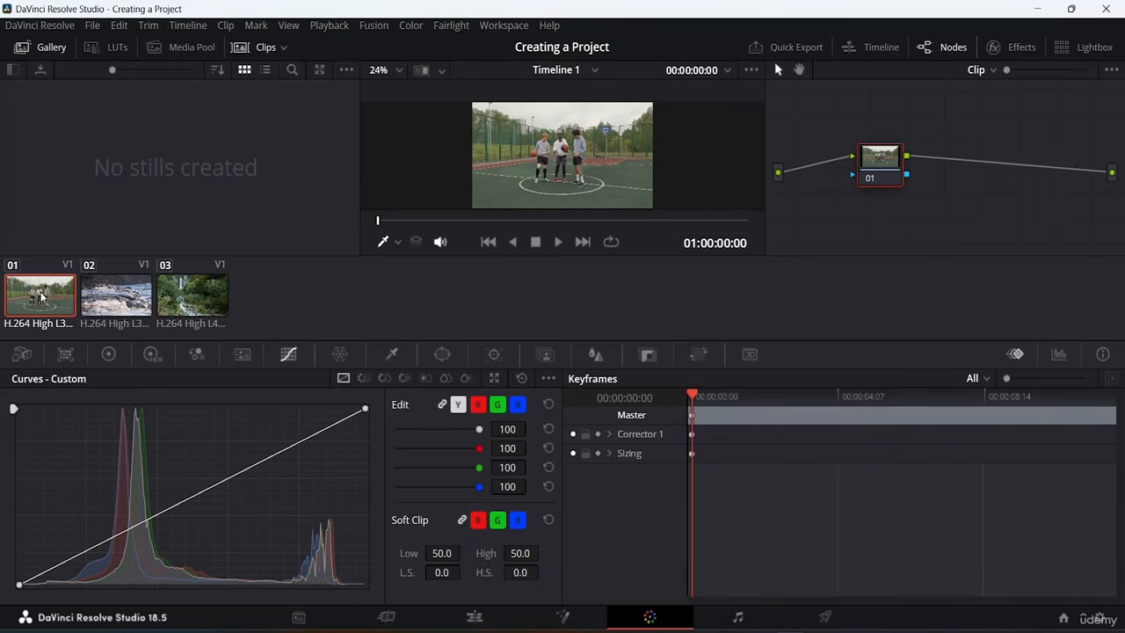
pyautogui.click(115, 300)
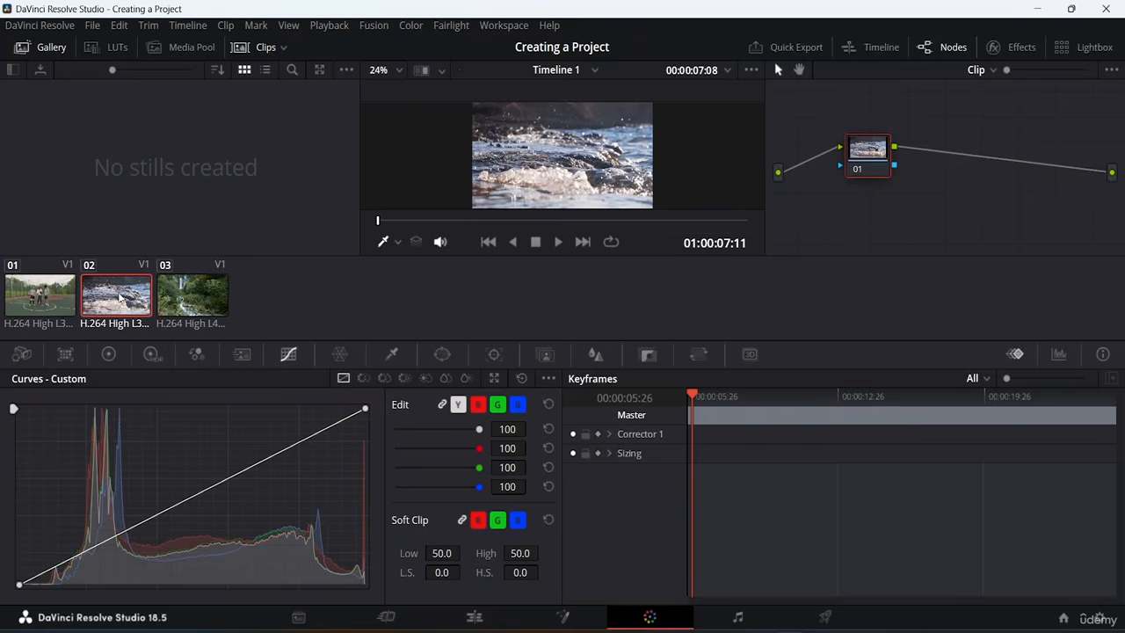
pyautogui.click(187, 290)
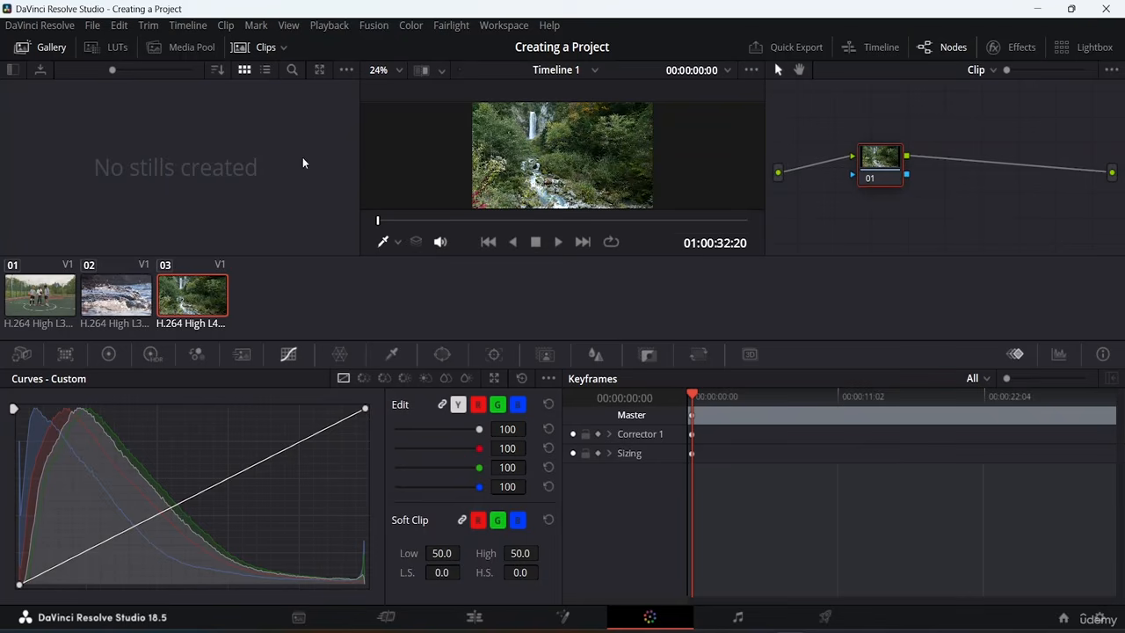
# View the Videos bin in the Color page's media pool, and hide both the clip thumbnails and the media pool
pyautogui.click(201, 49)
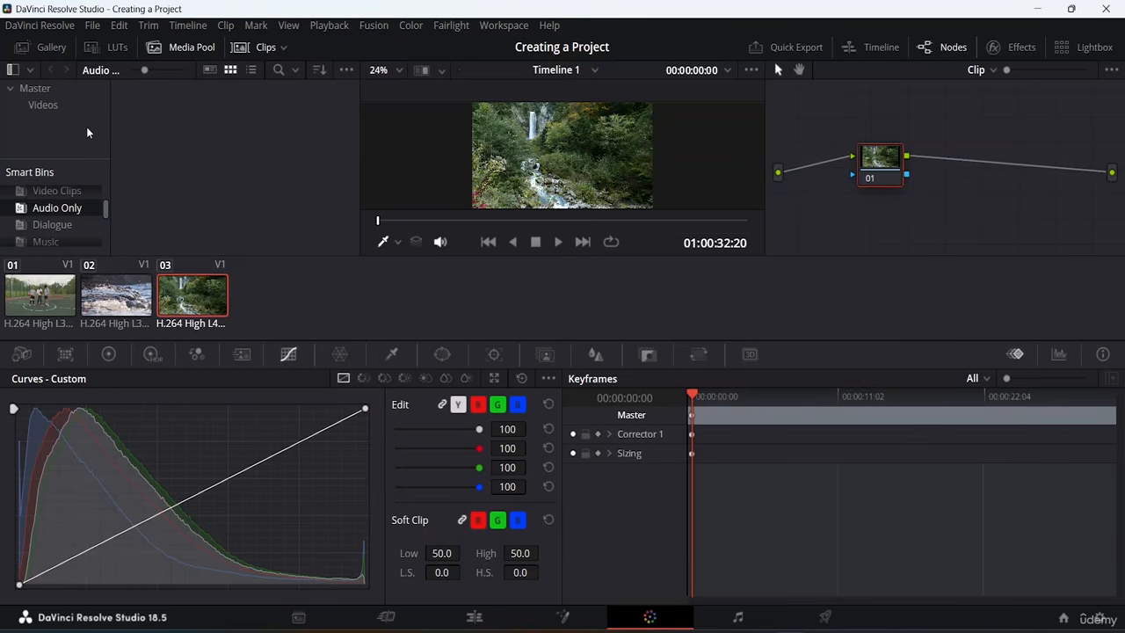
pyautogui.click(53, 105)
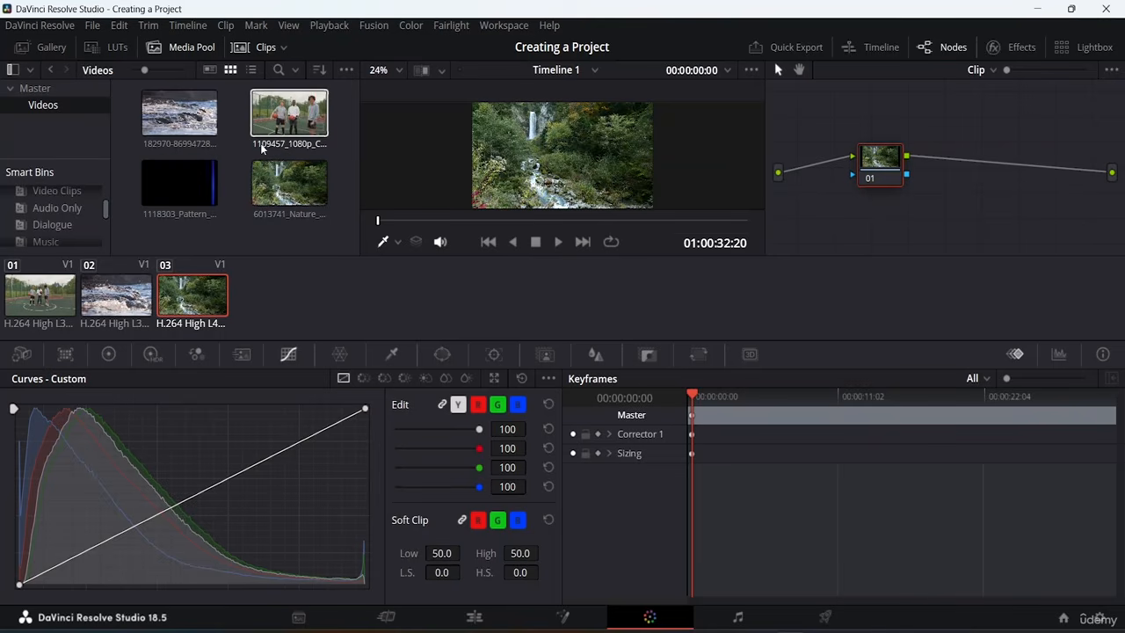
pyautogui.click(246, 50)
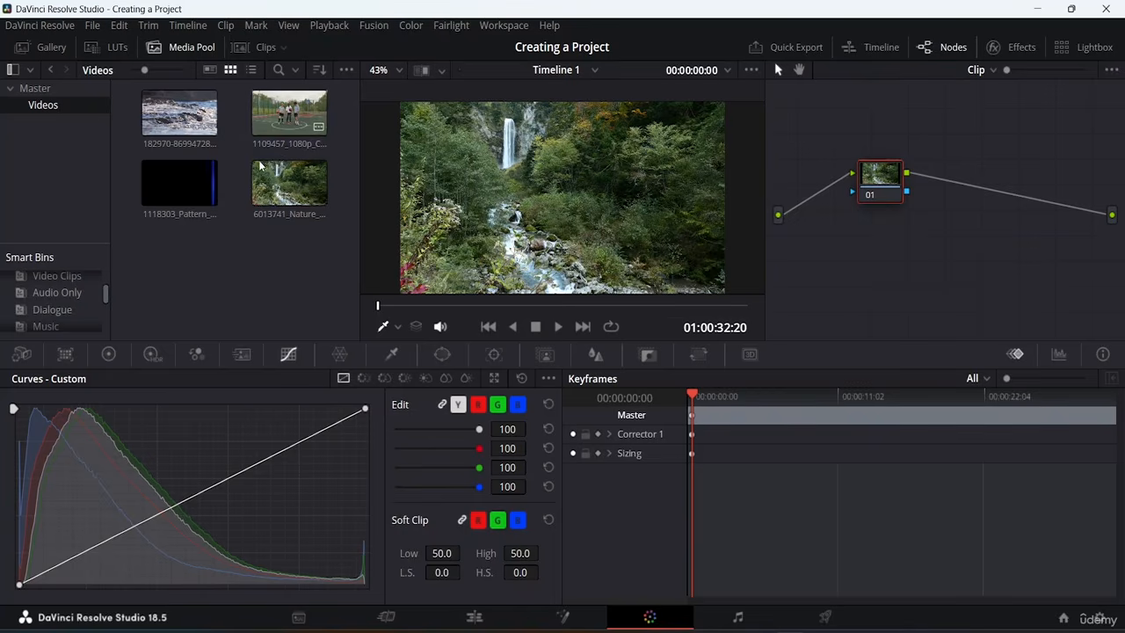
pyautogui.click(195, 47)
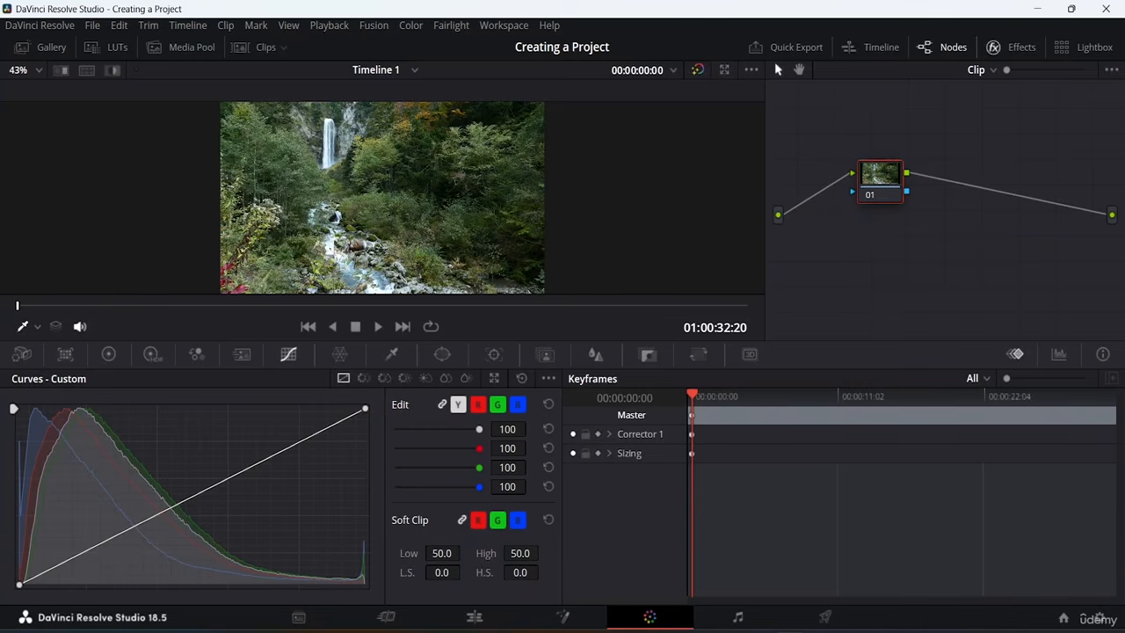
# Show the effects library and look through the Resolve FX categories, from Blur and Color to Revival
pyautogui.click(1010, 48)
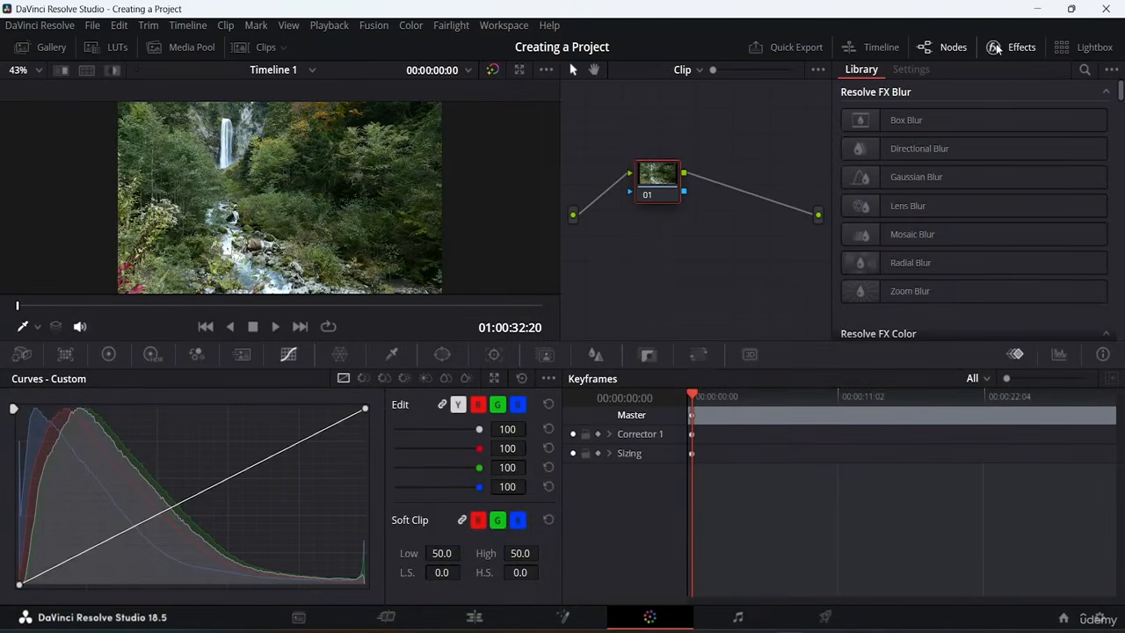
pyautogui.scroll(-12, 955, 173)
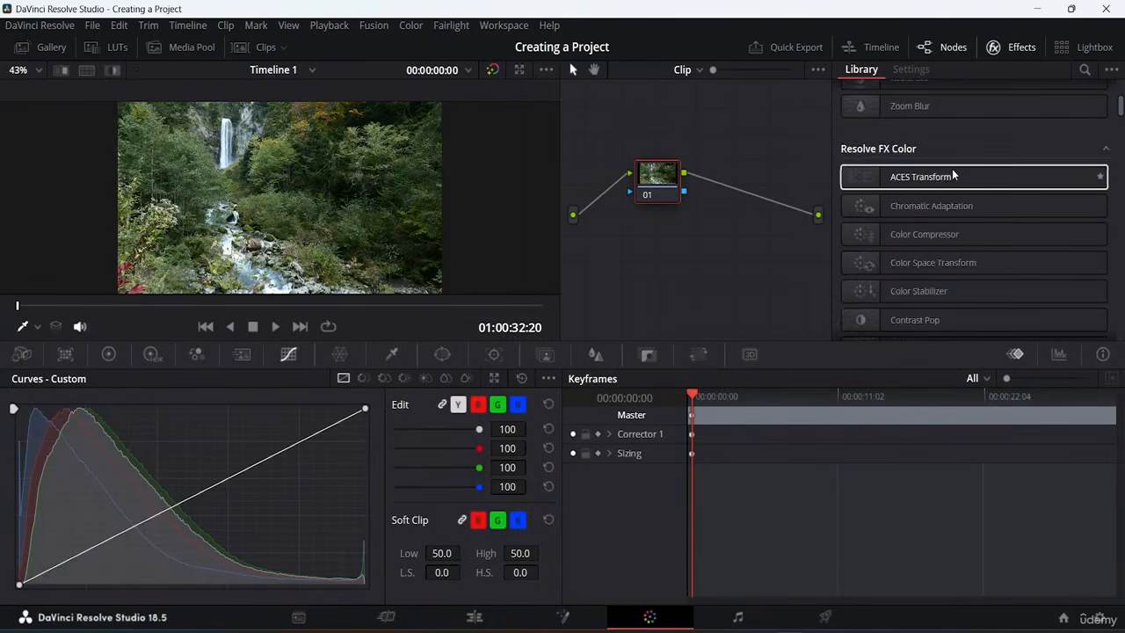
pyautogui.scroll(-5, 950, 167)
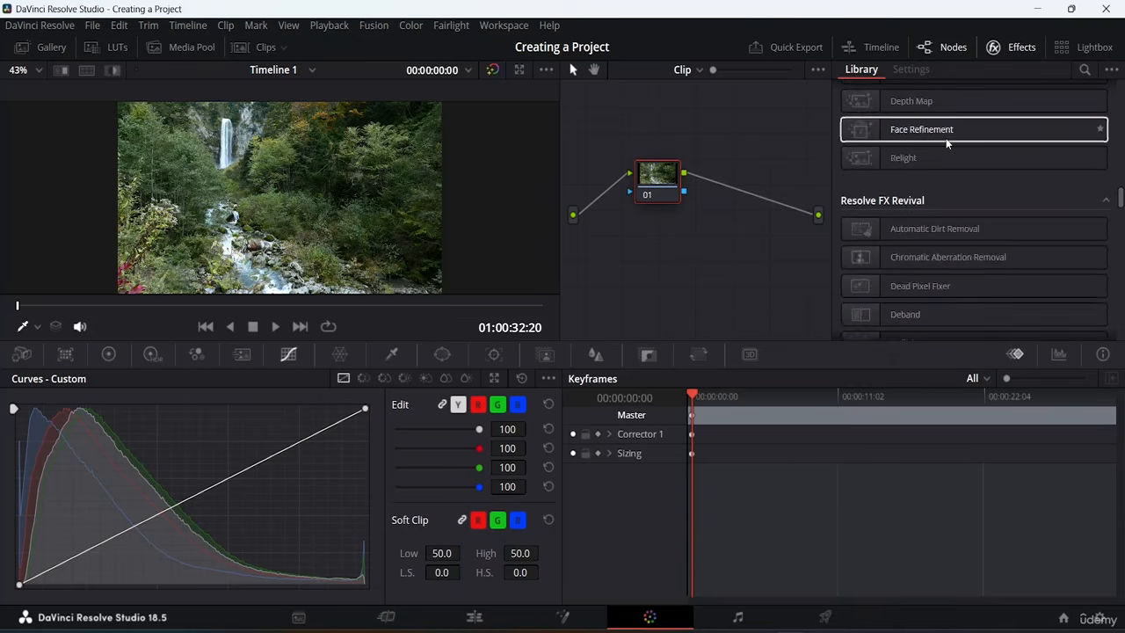
pyautogui.scroll(10, 946, 143)
pyautogui.scroll(8, 947, 141)
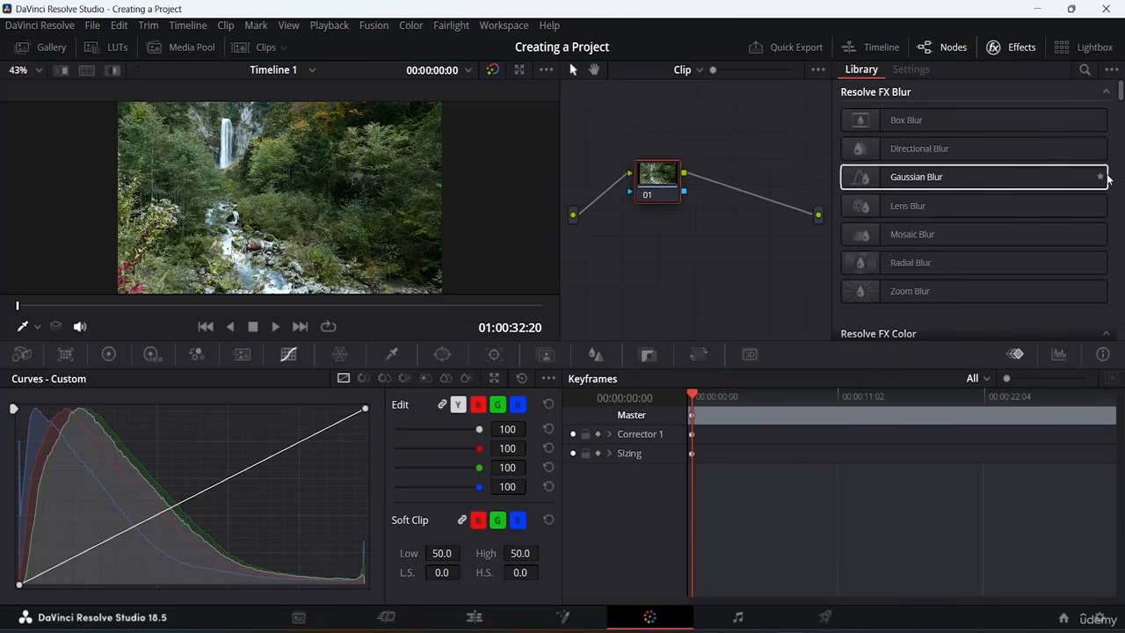
pyautogui.scroll(-3, 1115, 184)
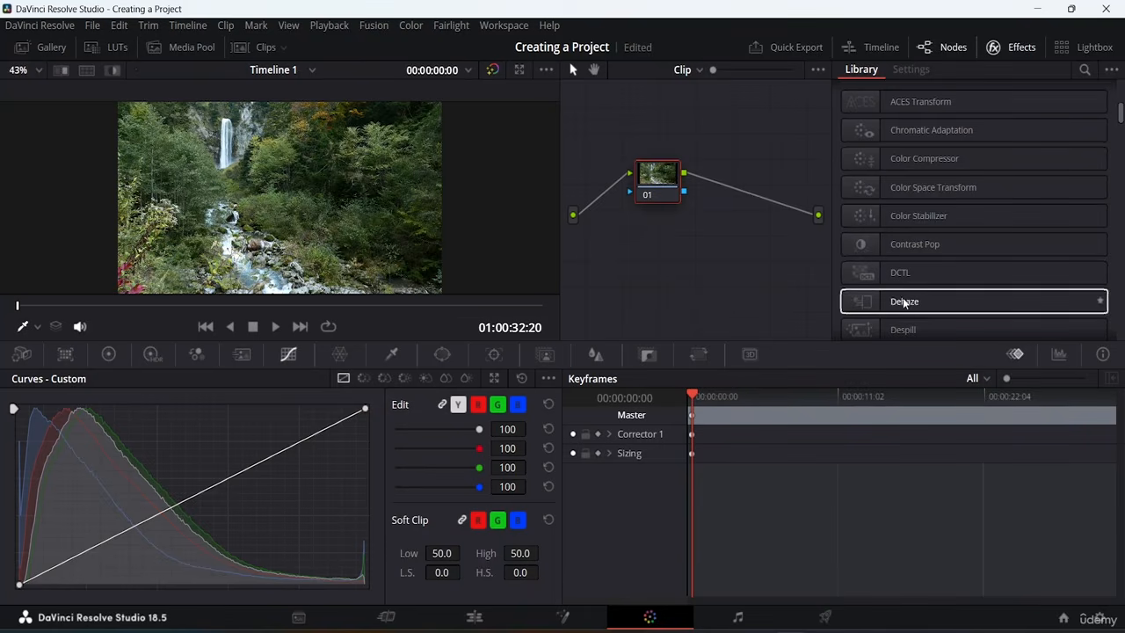
# Hide the effects library and the node graph, and show the timeline beneath the viewer
pyautogui.click(1022, 50)
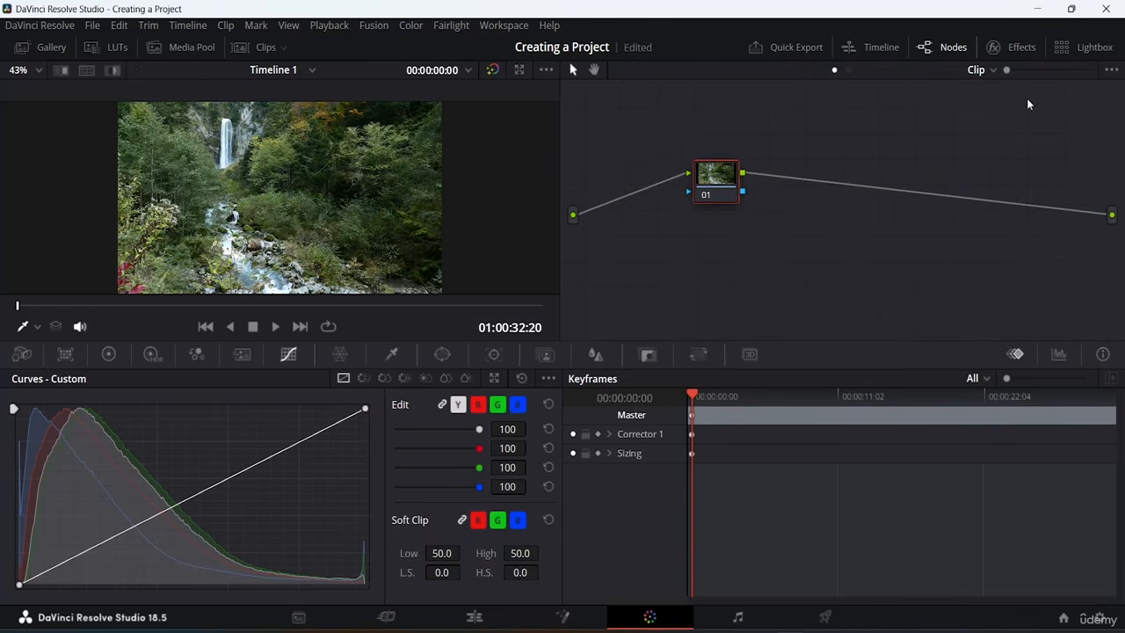
pyautogui.click(962, 47)
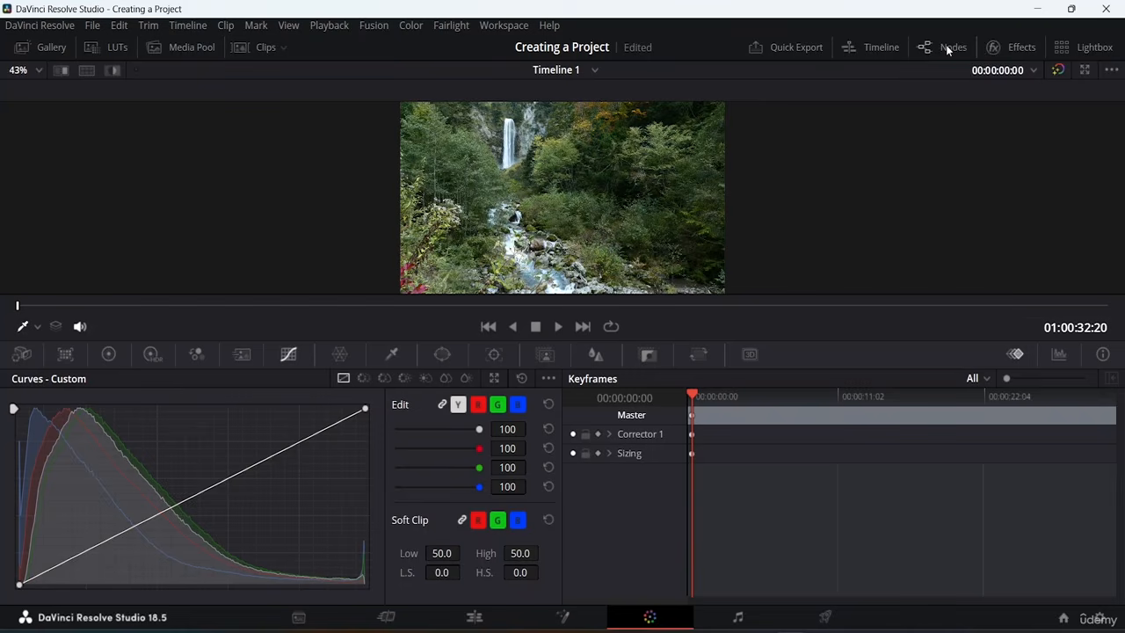
pyautogui.click(879, 47)
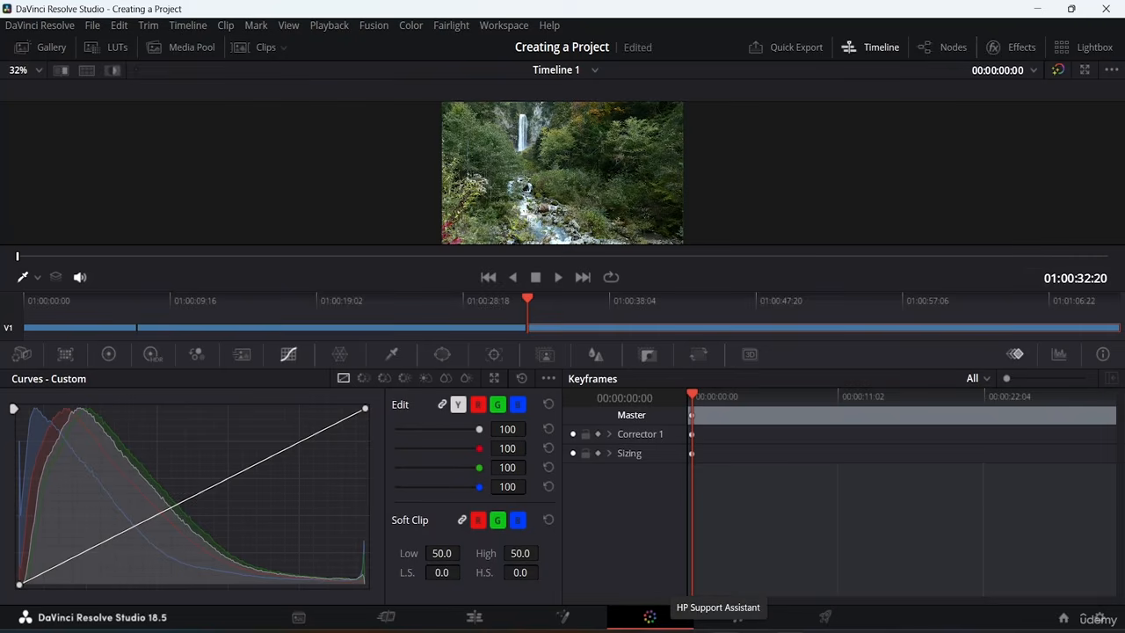
# Switch to the Fairlight page and show the Sound Library
pyautogui.click(740, 617)
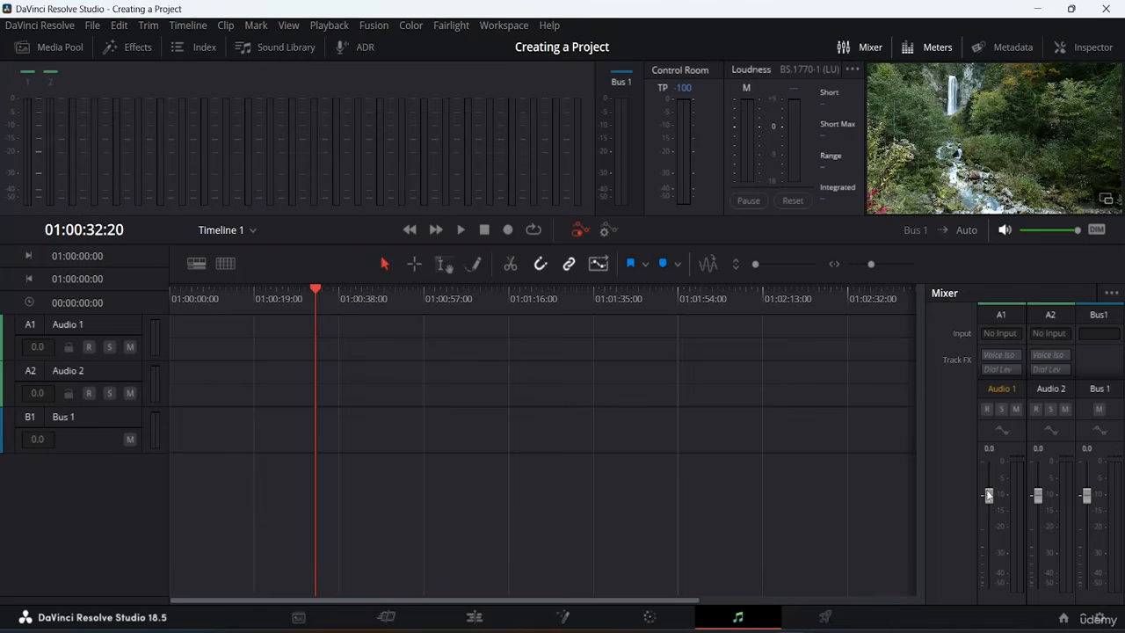
pyautogui.click(293, 44)
pyautogui.click(292, 44)
pyautogui.click(293, 44)
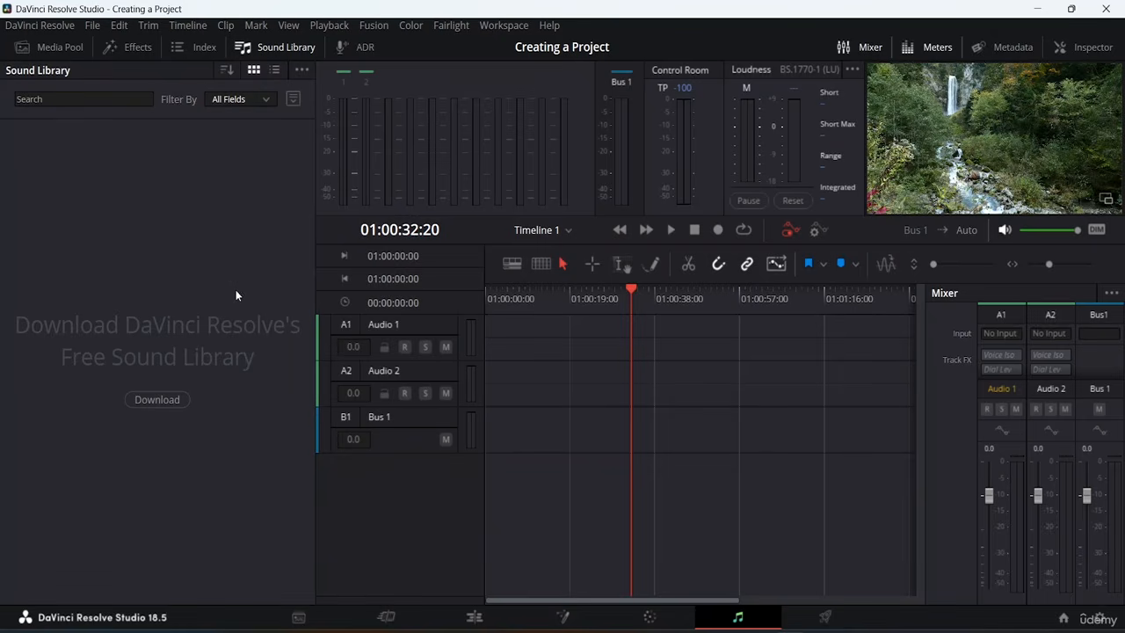
# Open the free sound library's download page in the browser, dismiss the registration form, and close the page
pyautogui.click(172, 398)
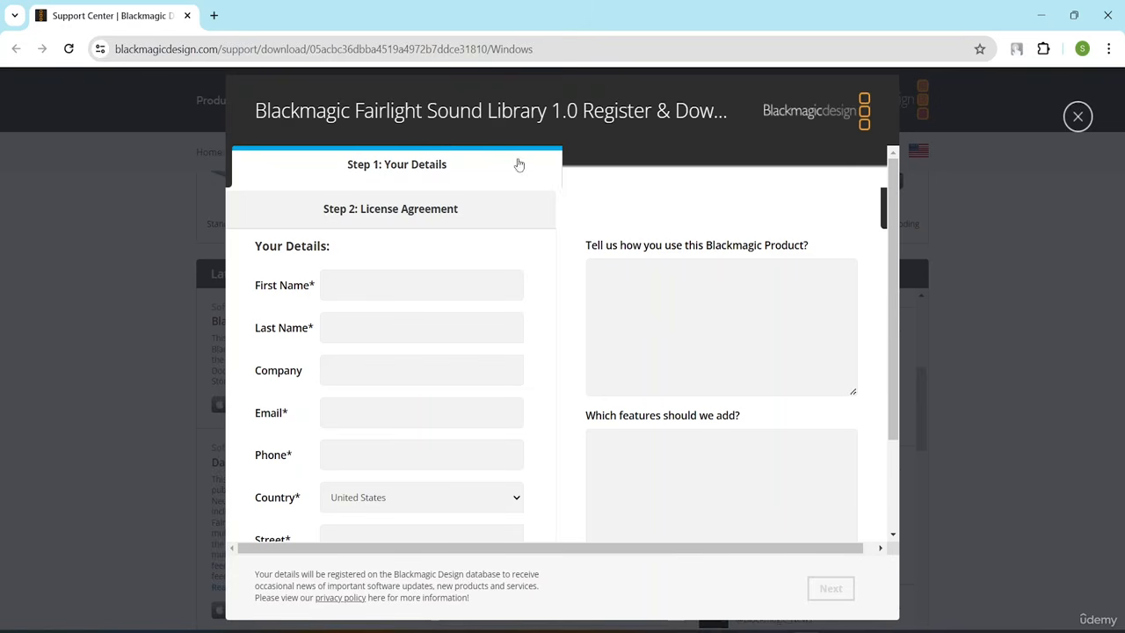
pyautogui.click(1078, 117)
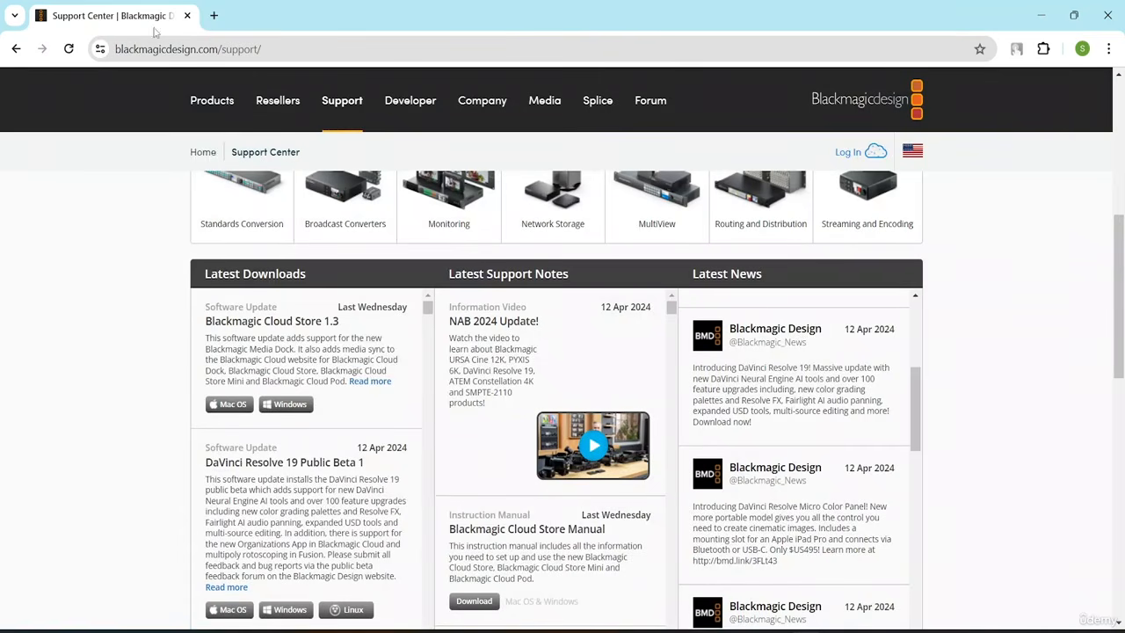
pyautogui.click(187, 16)
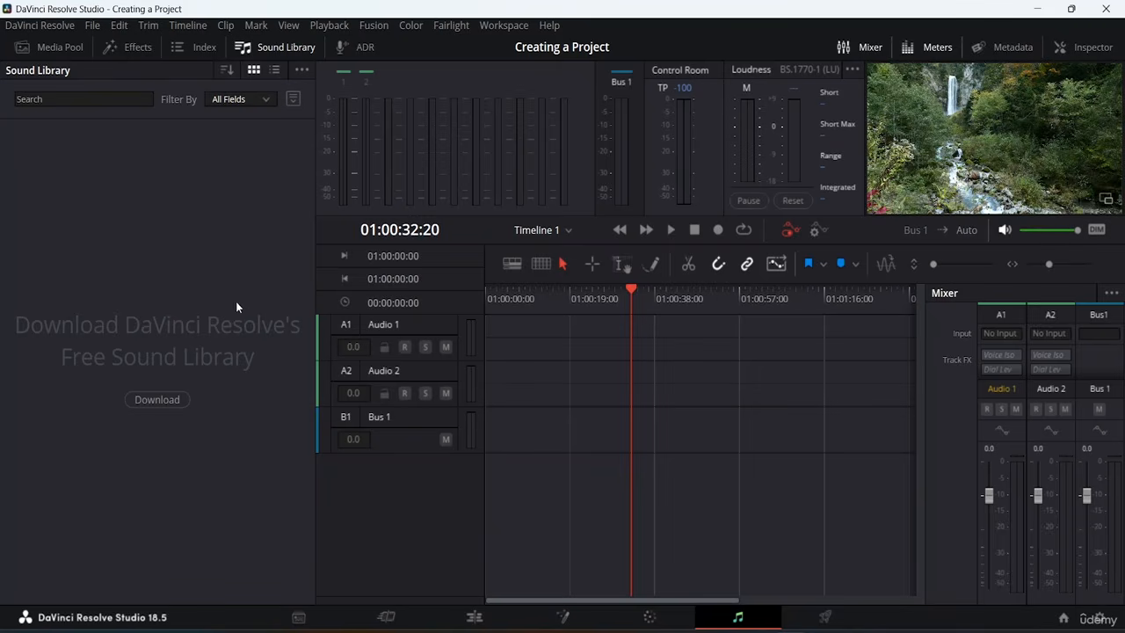
# Switch to the Deliver page and examine the Custom Export video render settings, including the expanded Advanced Settings
pyautogui.click(825, 617)
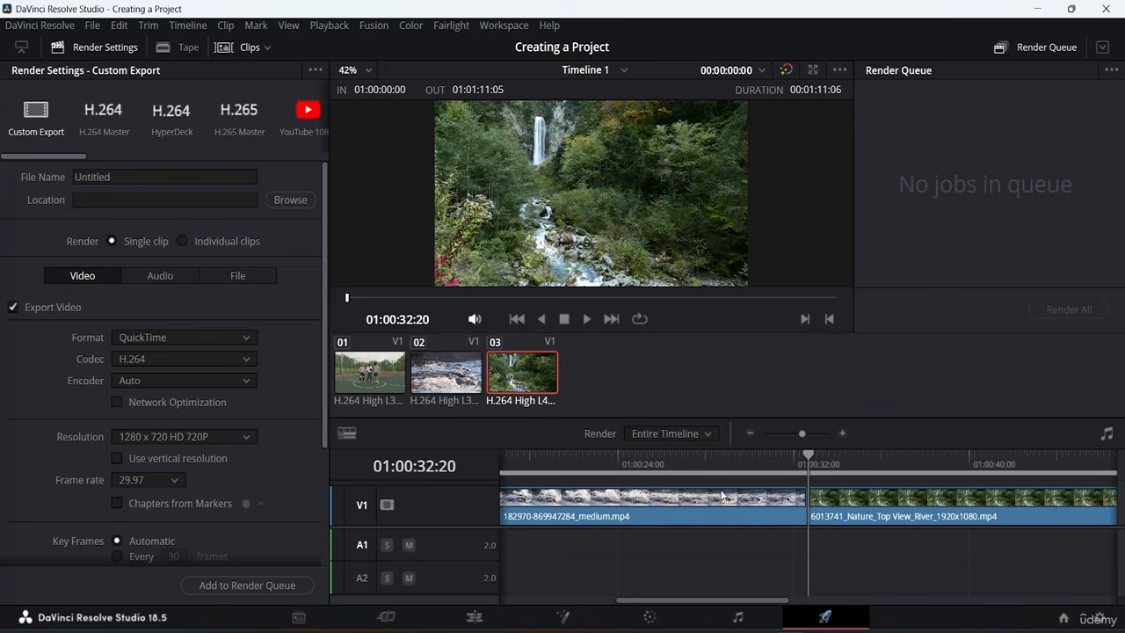
pyautogui.scroll(-5, 177, 358)
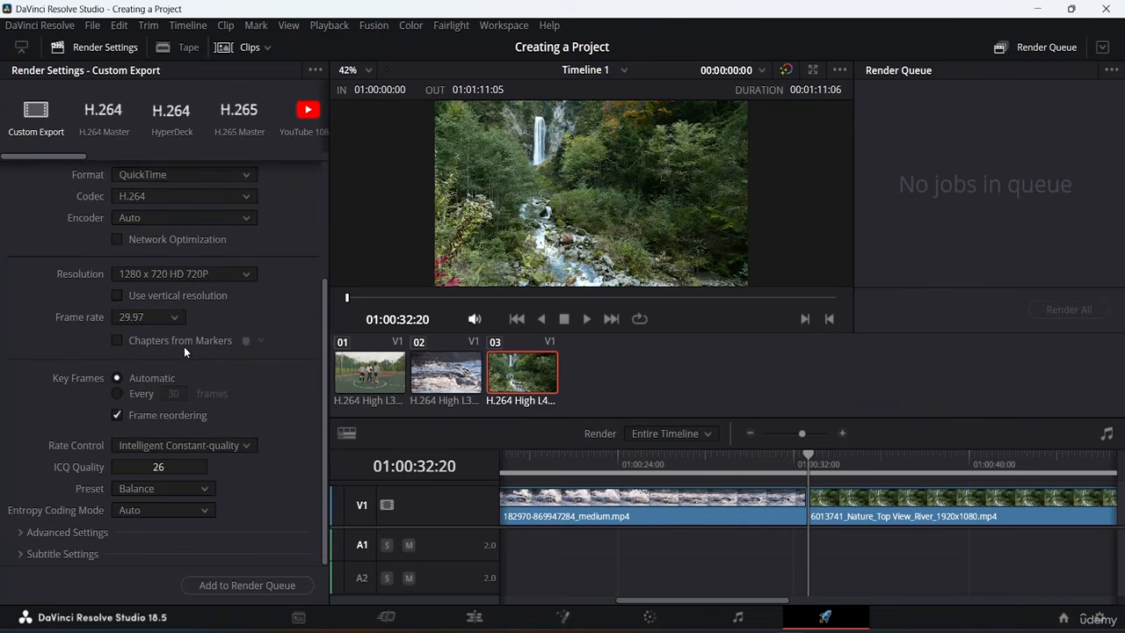
pyautogui.scroll(5, 188, 335)
pyautogui.scroll(-5, 177, 346)
pyautogui.scroll(2, 174, 347)
pyautogui.scroll(-1, 170, 353)
pyautogui.click(29, 533)
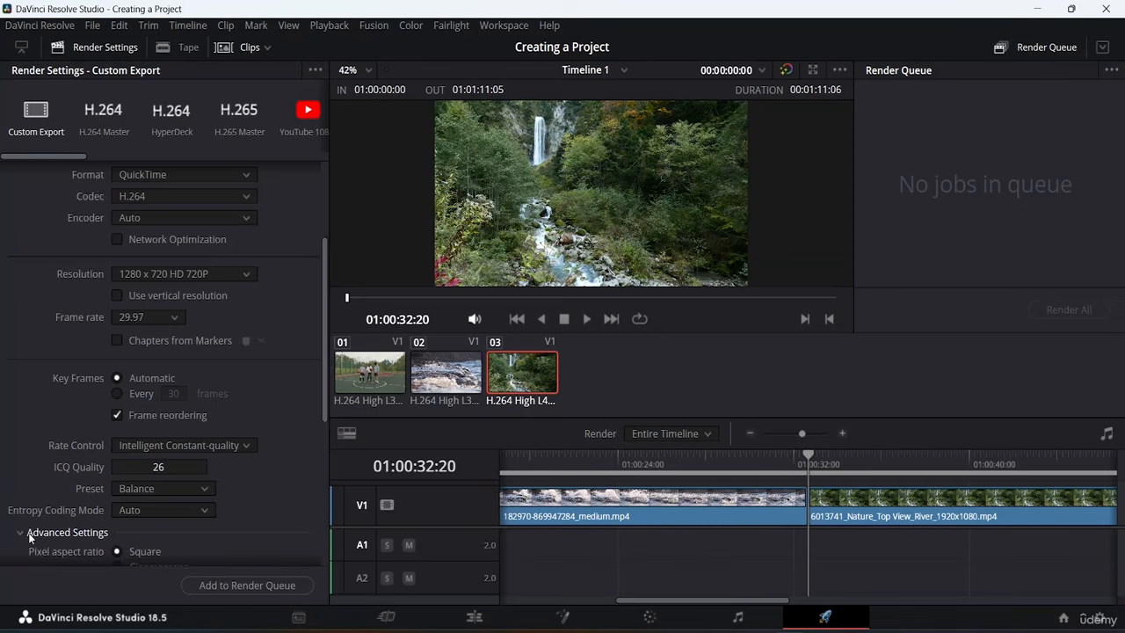
pyautogui.scroll(-9, 143, 449)
pyautogui.scroll(8, 173, 374)
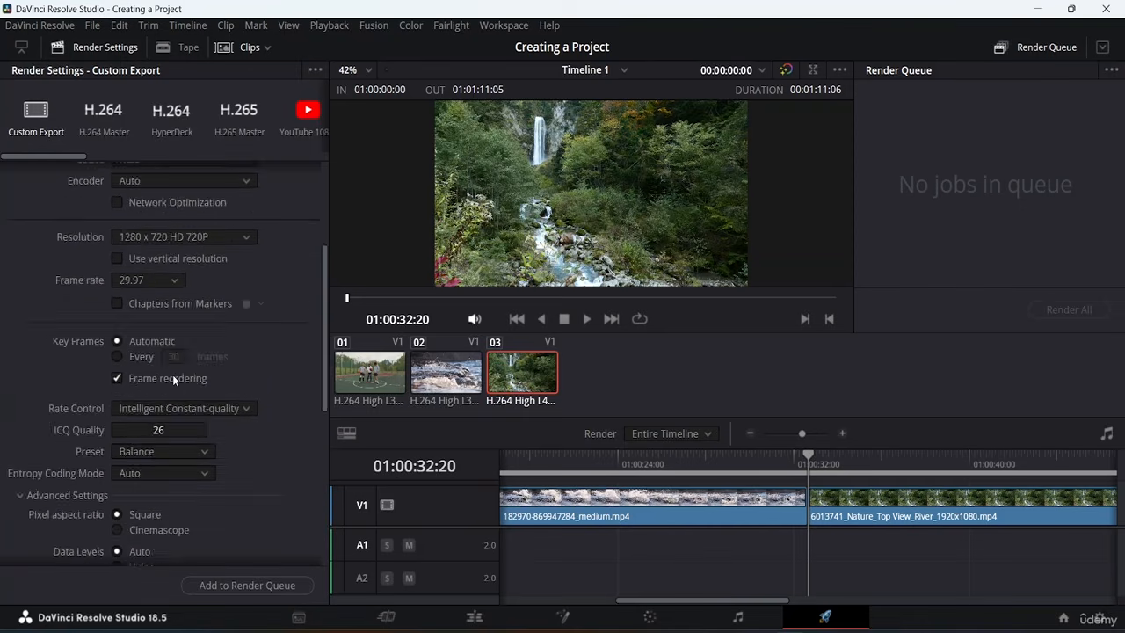
pyautogui.scroll(5, 172, 375)
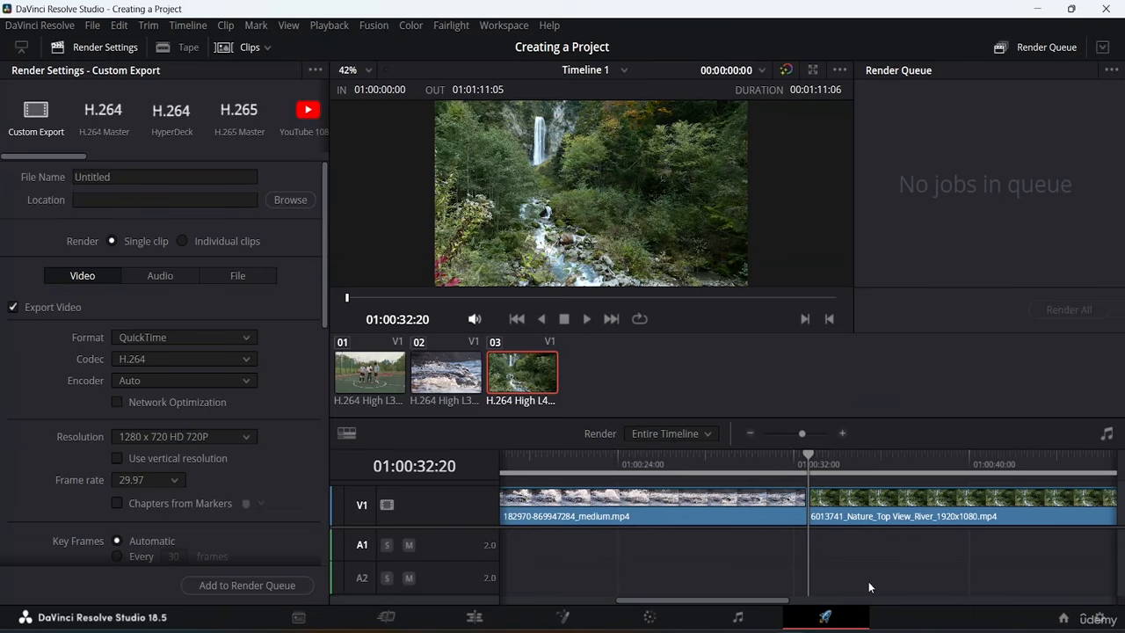
# Switch back to the Media page
pyautogui.click(297, 620)
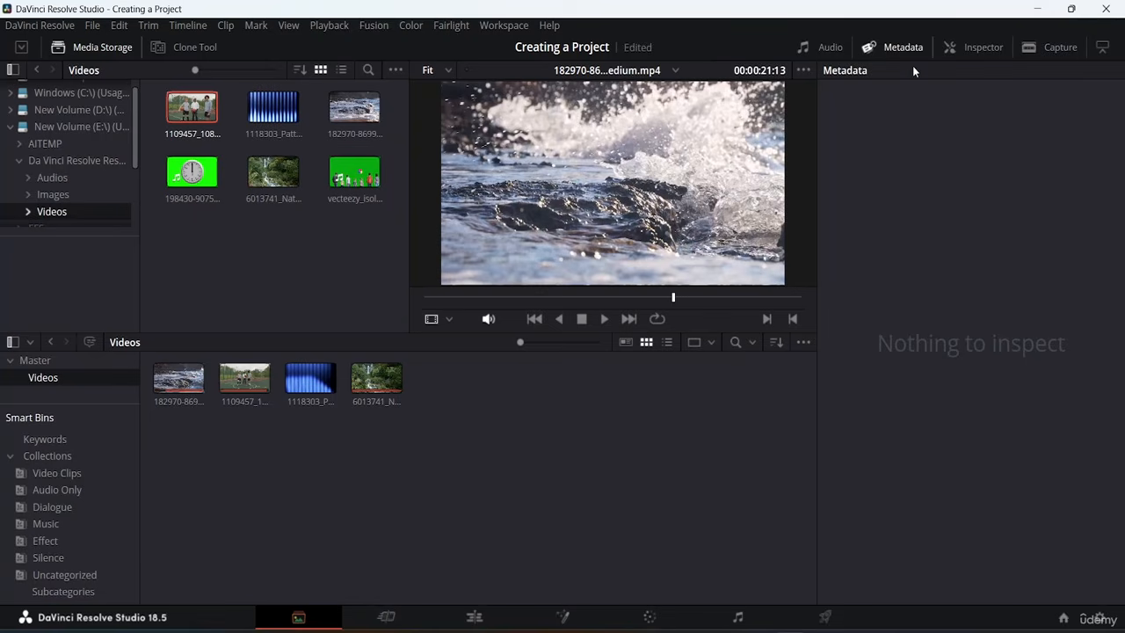
# Select the 6013741_Nature clip in the Videos bin and examine its metadata and its video properties in the Inspector
pyautogui.click(372, 383)
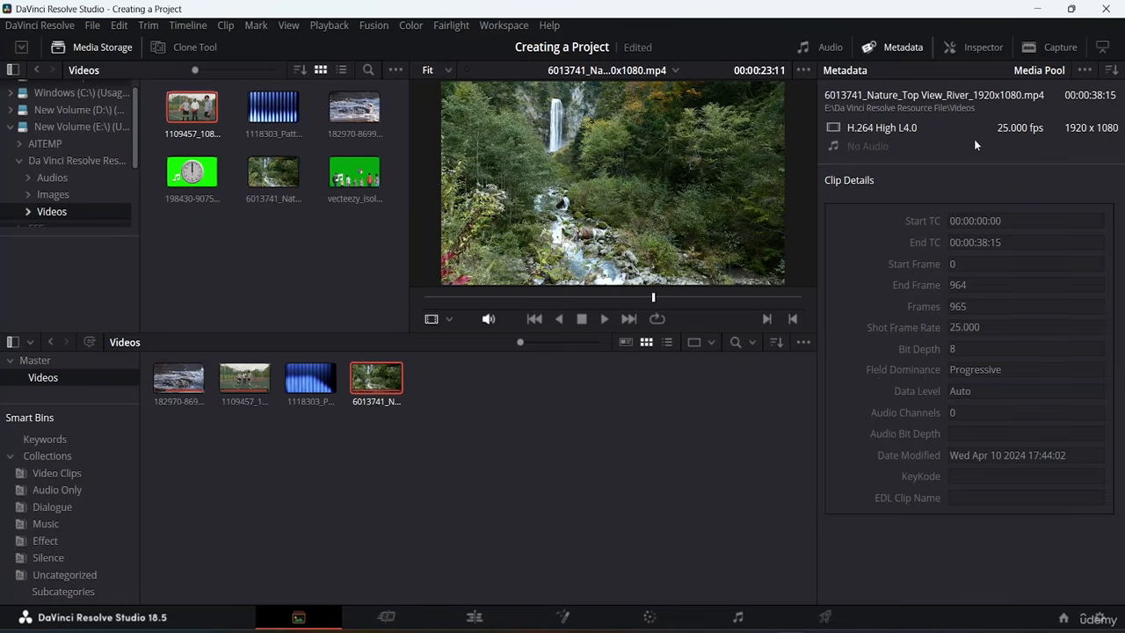
pyautogui.click(965, 48)
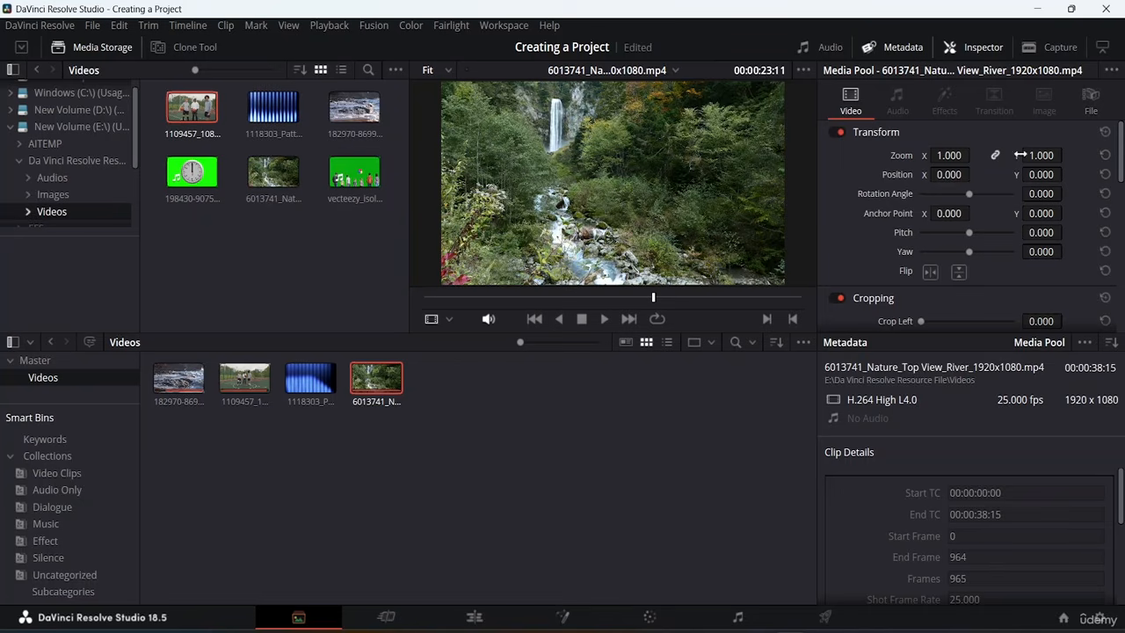
pyautogui.scroll(-10, 914, 280)
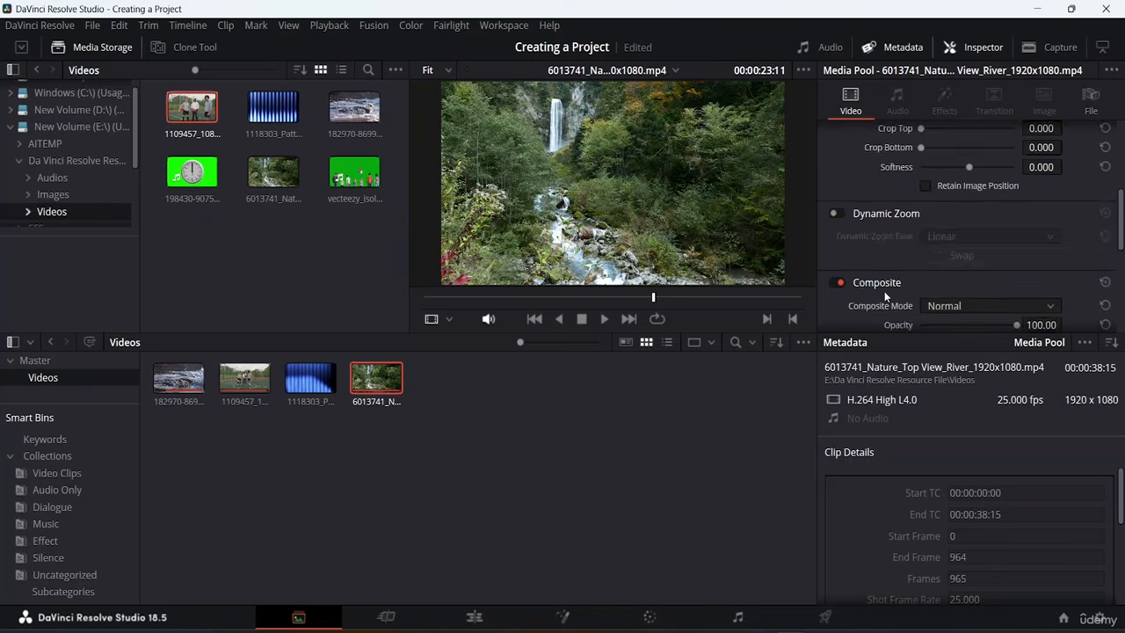
pyautogui.scroll(10, 906, 250)
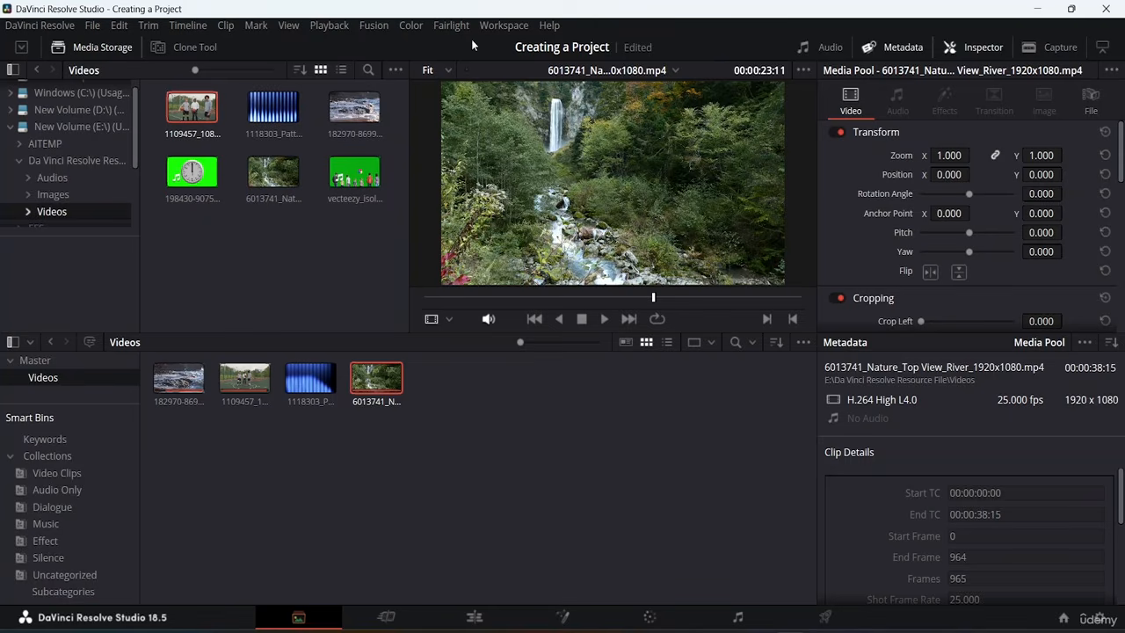
# Hide the page navigation bar and show it again
pyautogui.click(504, 25)
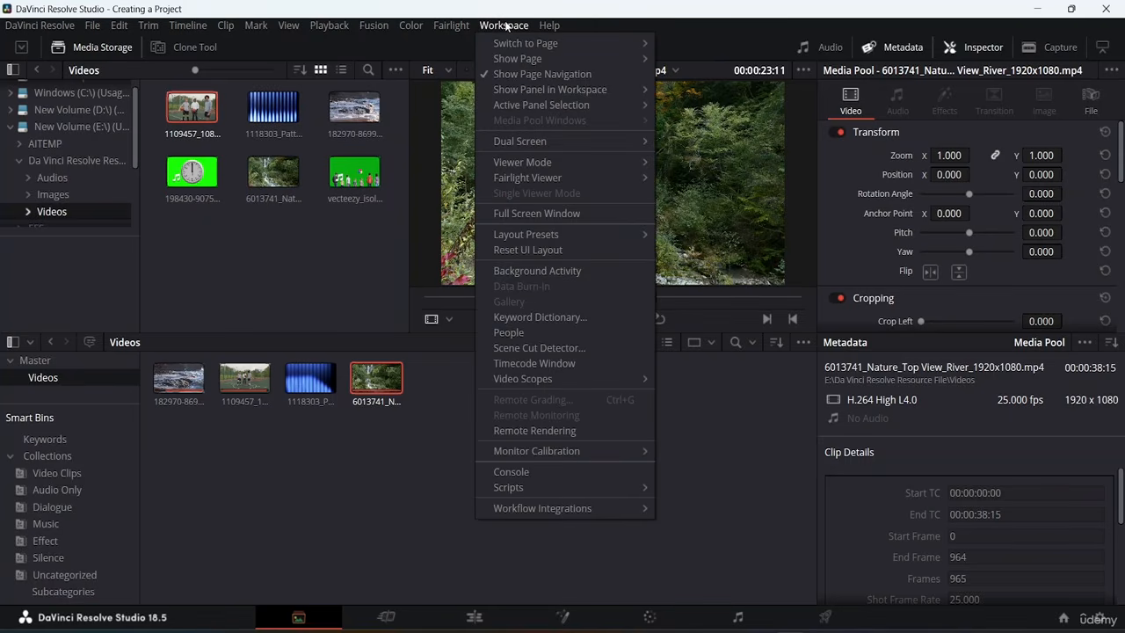
pyautogui.click(508, 74)
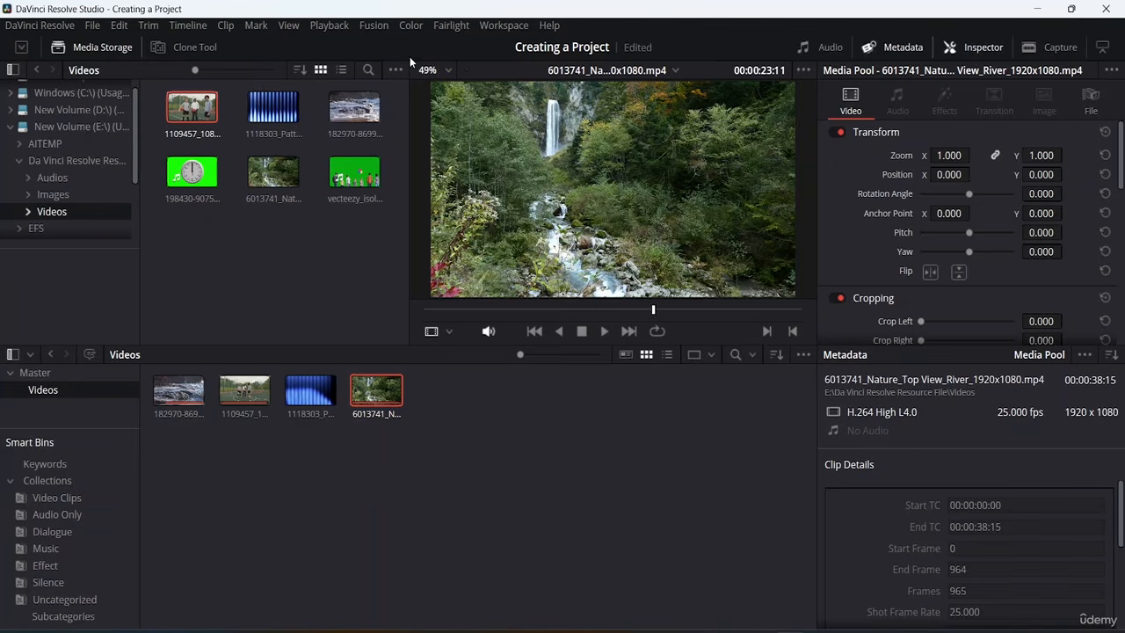
pyautogui.click(522, 30)
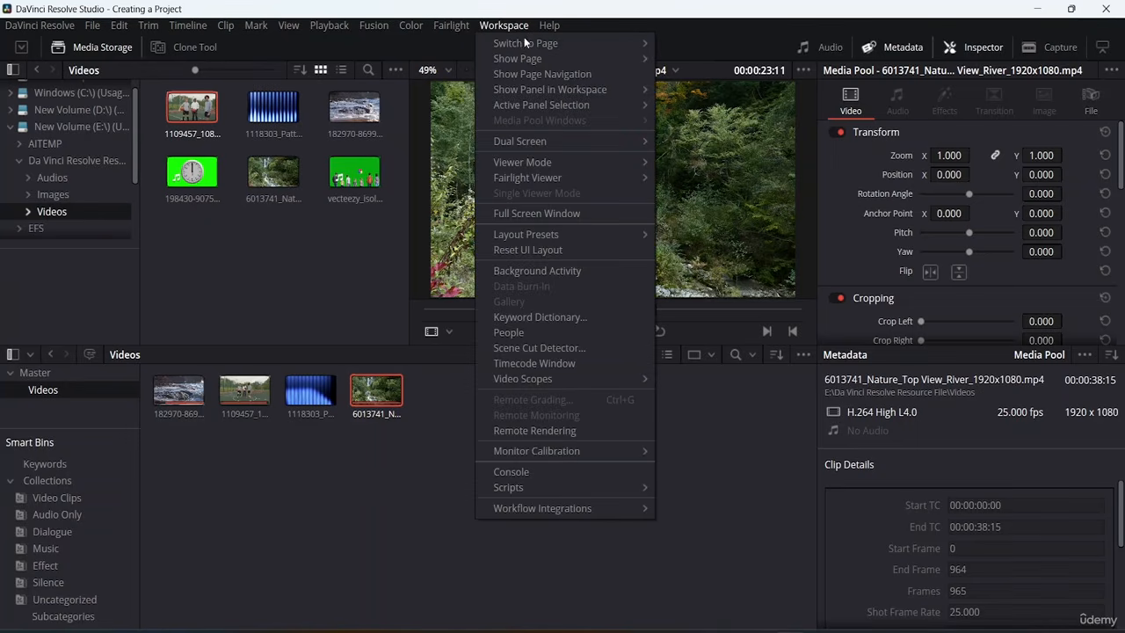
pyautogui.click(533, 76)
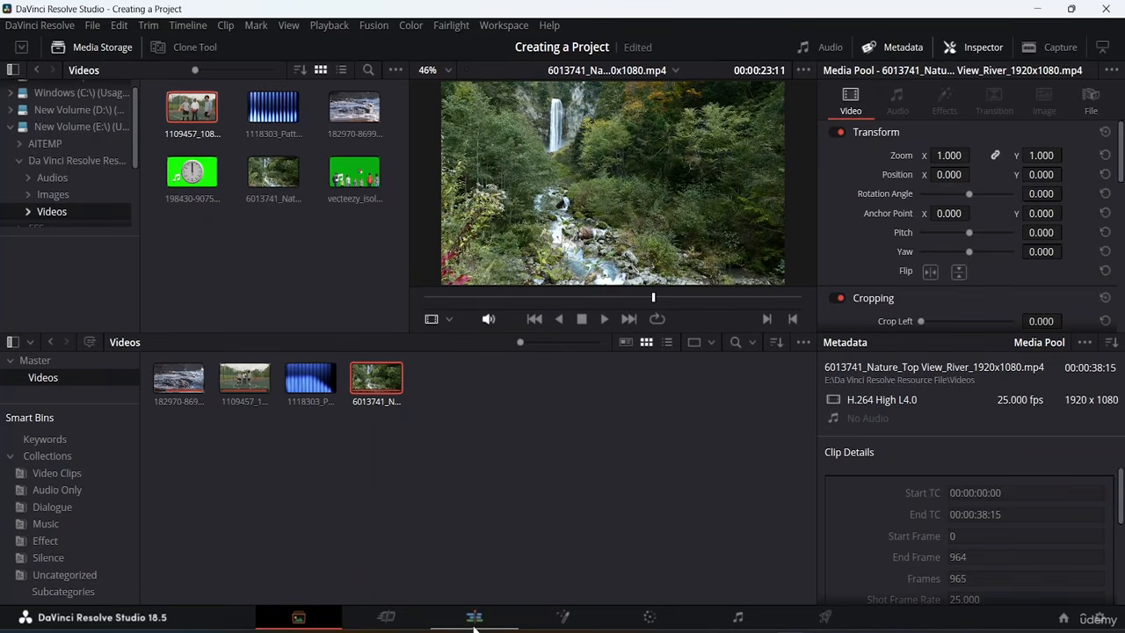
# Narrow the media storage browser and make the viewer area taller, and reset the UI layout
pyautogui.click(497, 28)
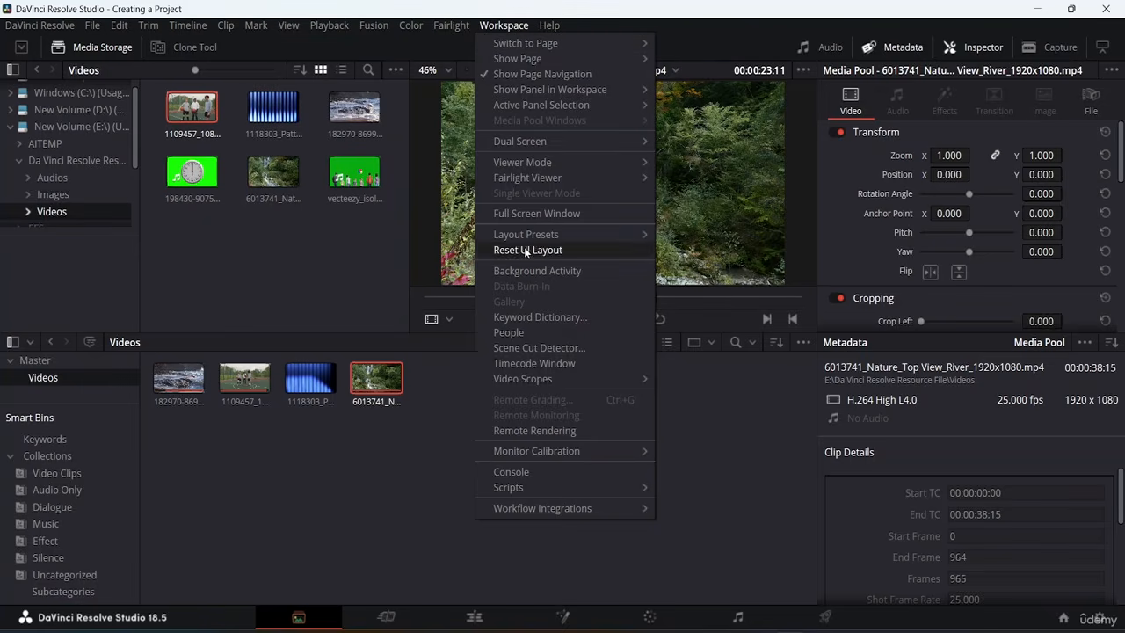
pyautogui.click(409, 481)
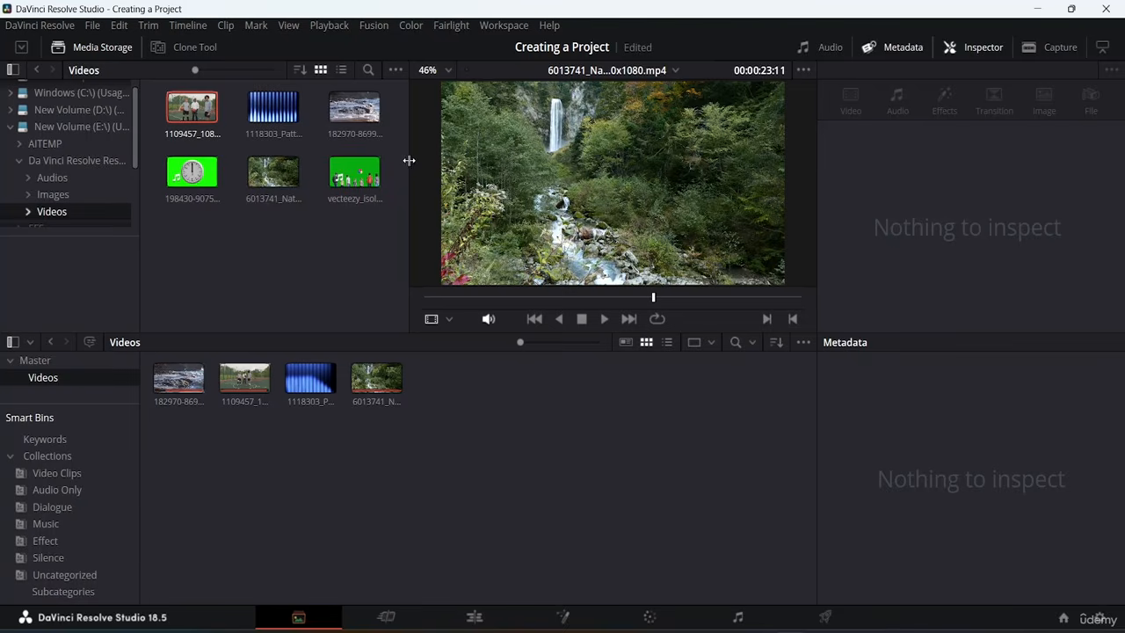
pyautogui.moveTo(410, 162); pyautogui.dragTo(212, 158)
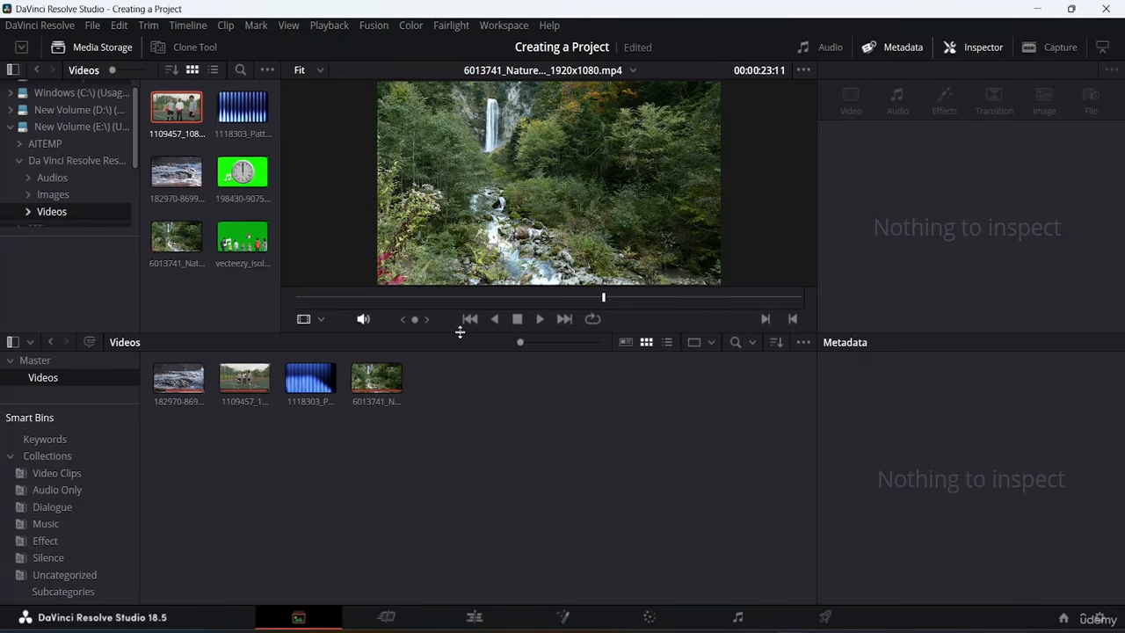
pyautogui.moveTo(460, 332); pyautogui.dragTo(457, 385)
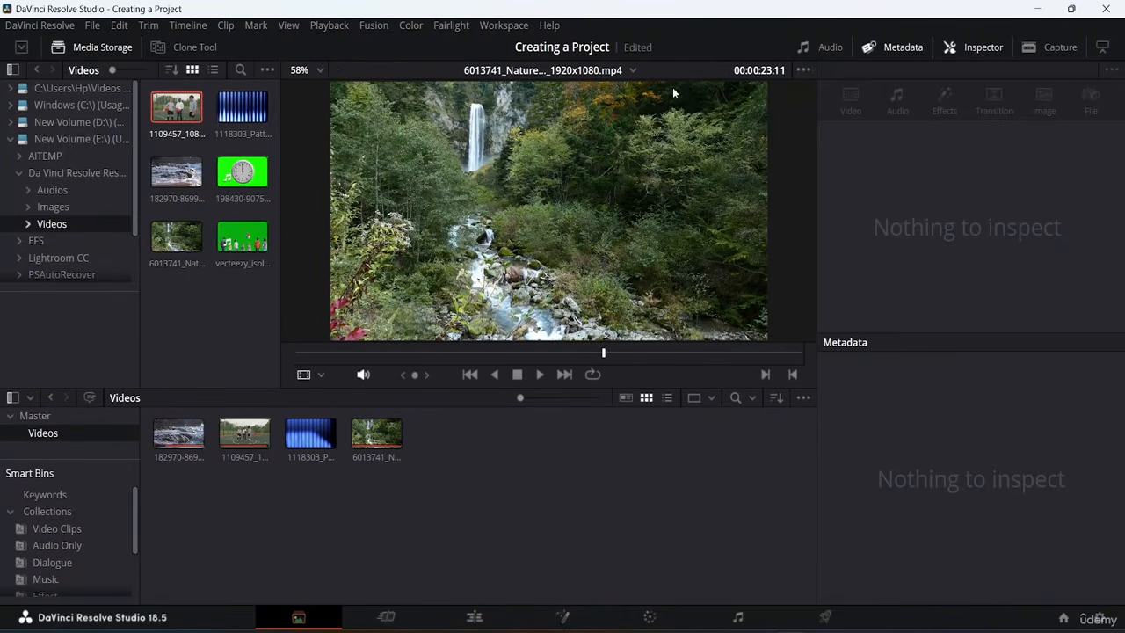
pyautogui.click(489, 25)
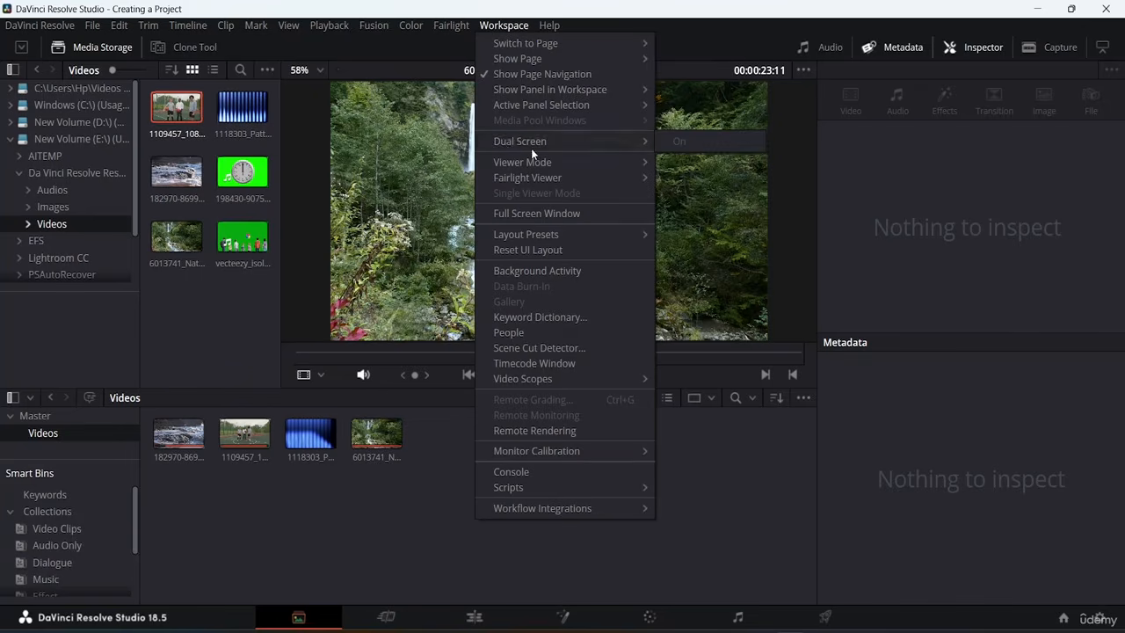
pyautogui.click(531, 250)
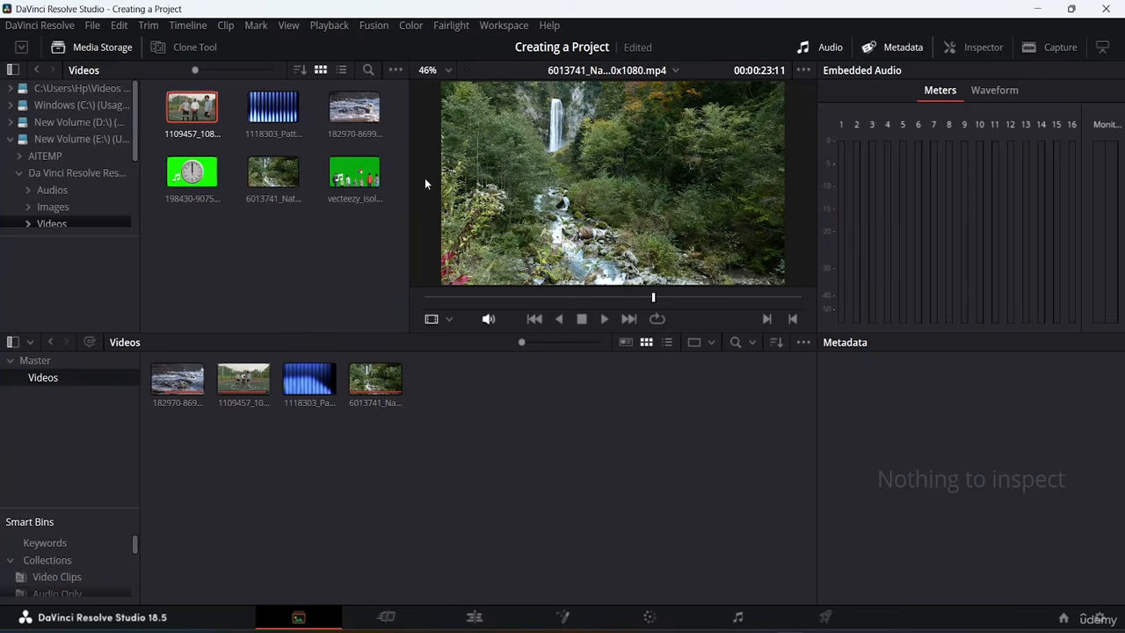
# Hide the page navigation bar and exclude the Fusion page from the shown pages
pyautogui.click(504, 26)
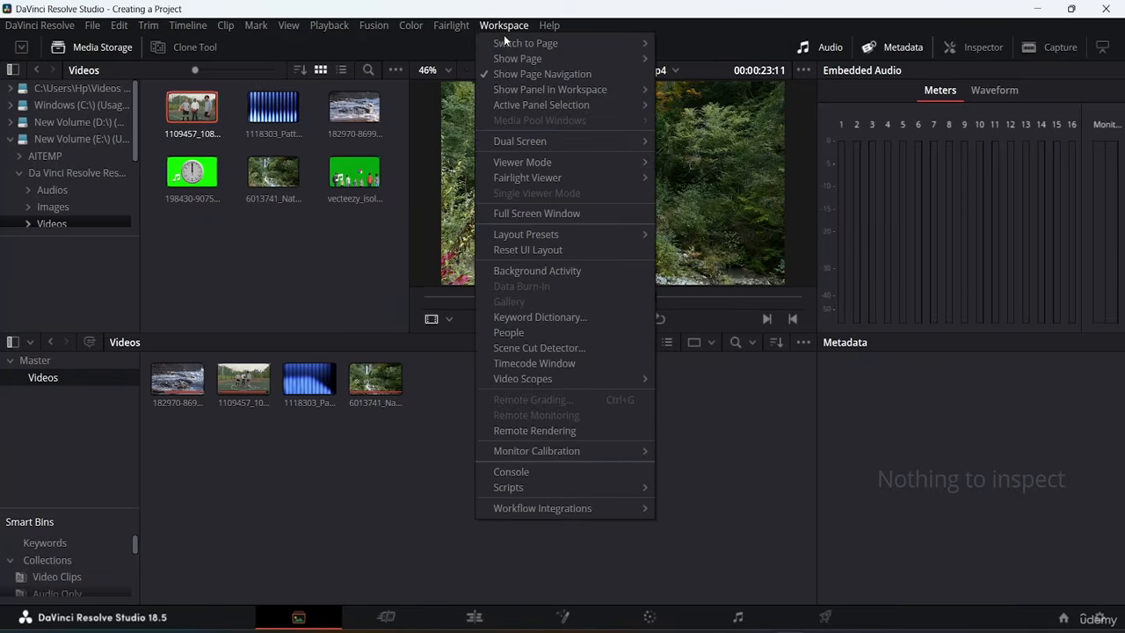
pyautogui.moveTo(505, 42)
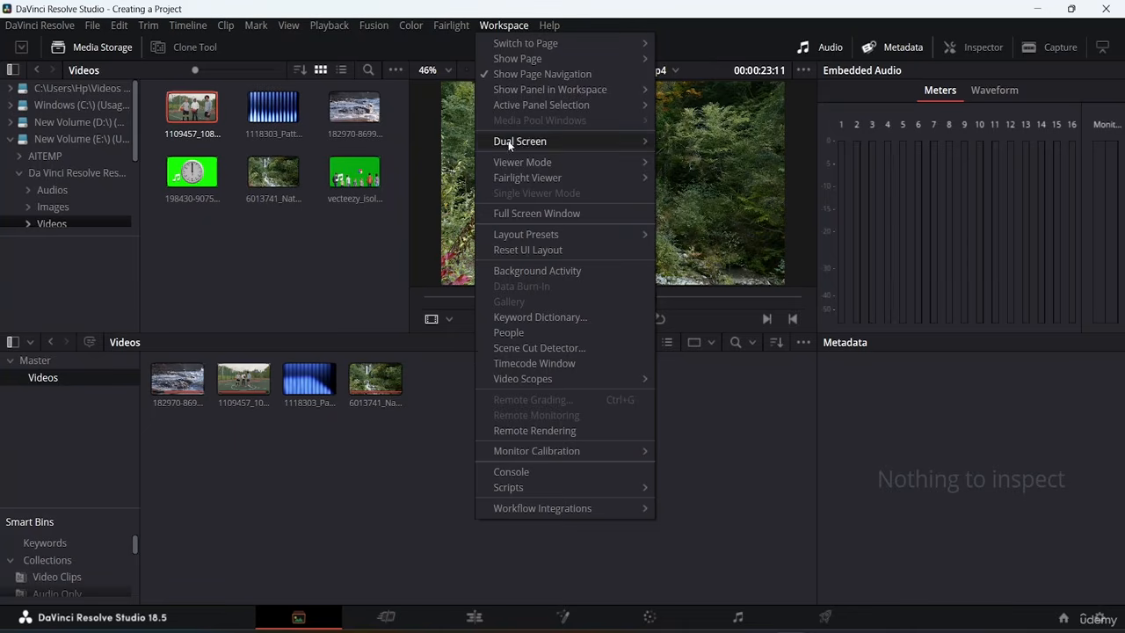
pyautogui.click(499, 73)
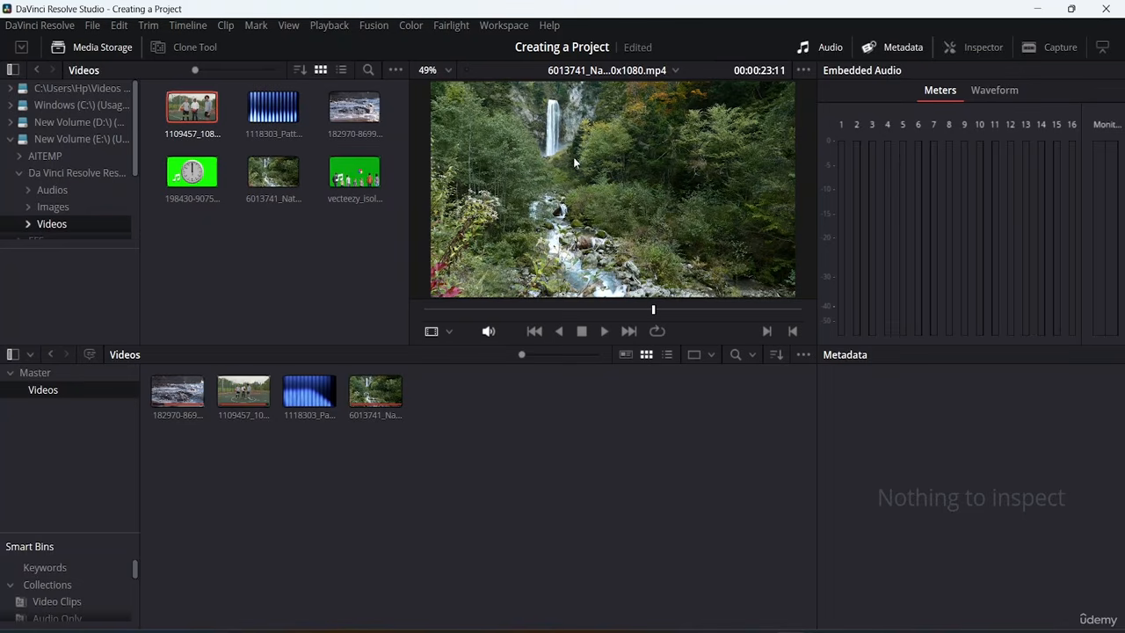
pyautogui.click(505, 27)
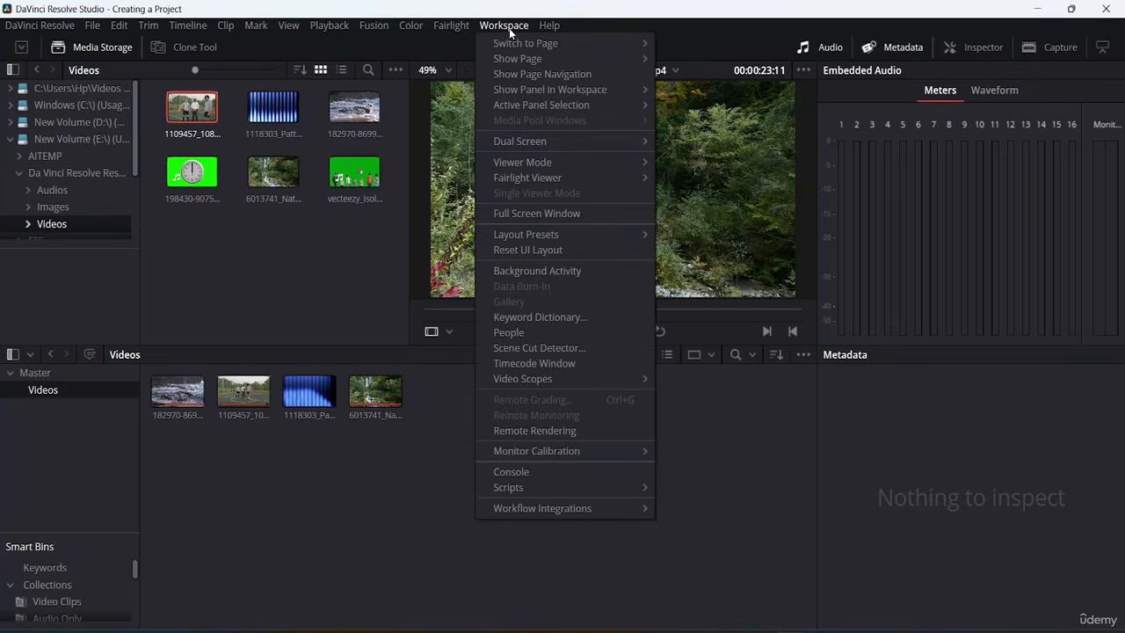
pyautogui.moveTo(525, 49)
pyautogui.moveTo(566, 63)
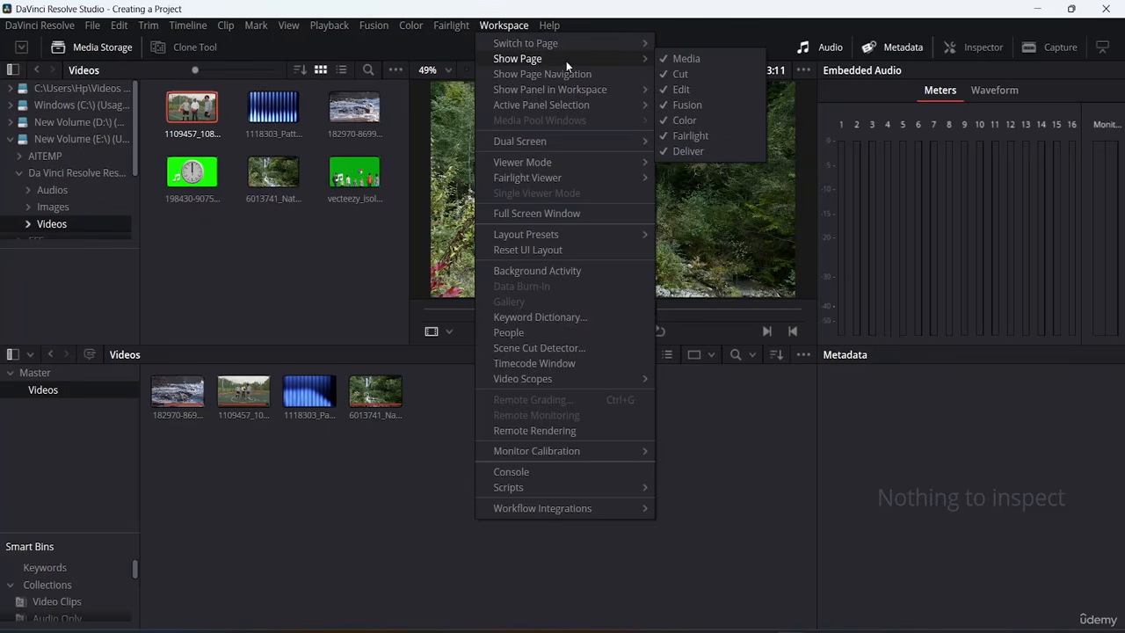
pyautogui.click(698, 104)
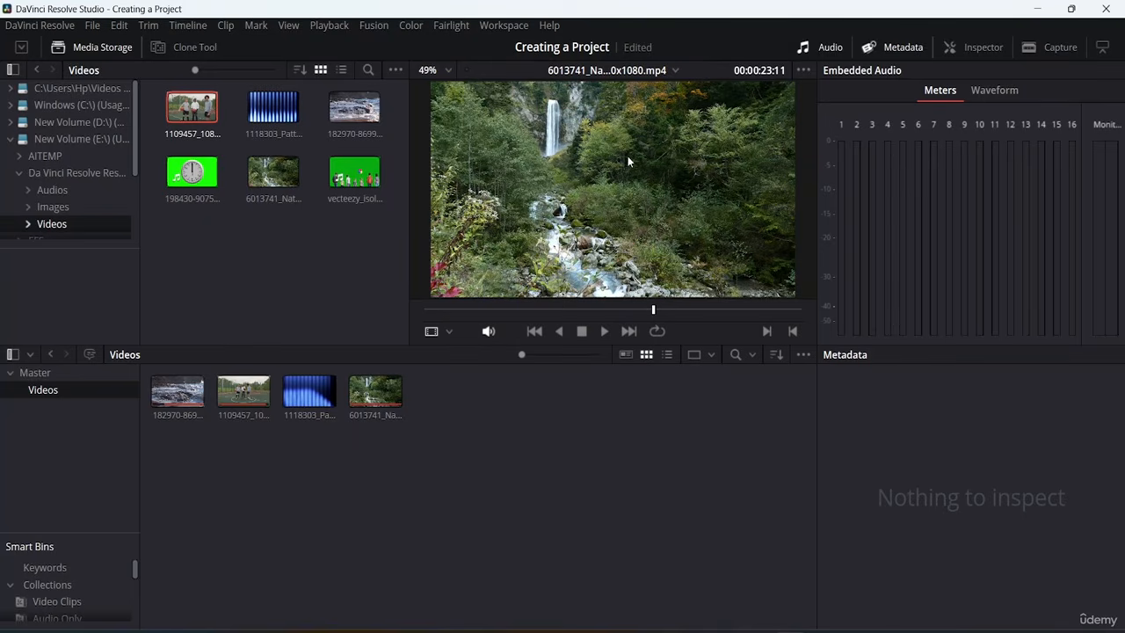
# Show the page navigation bar again and restore the Fusion page in it
pyautogui.click(522, 26)
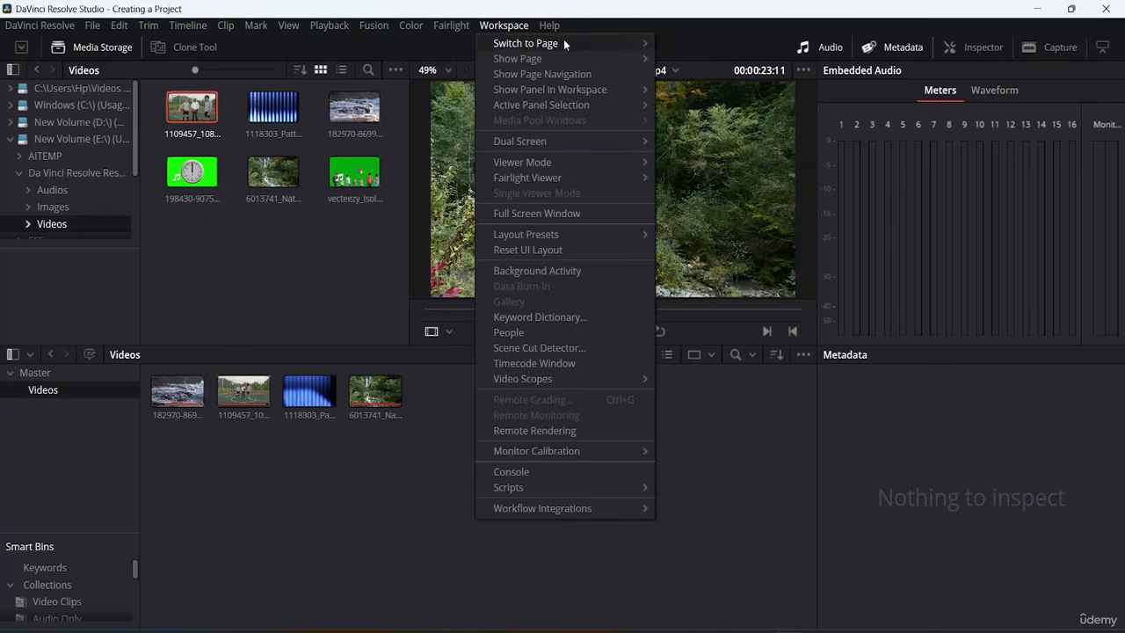
pyautogui.moveTo(618, 56)
pyautogui.click(624, 550)
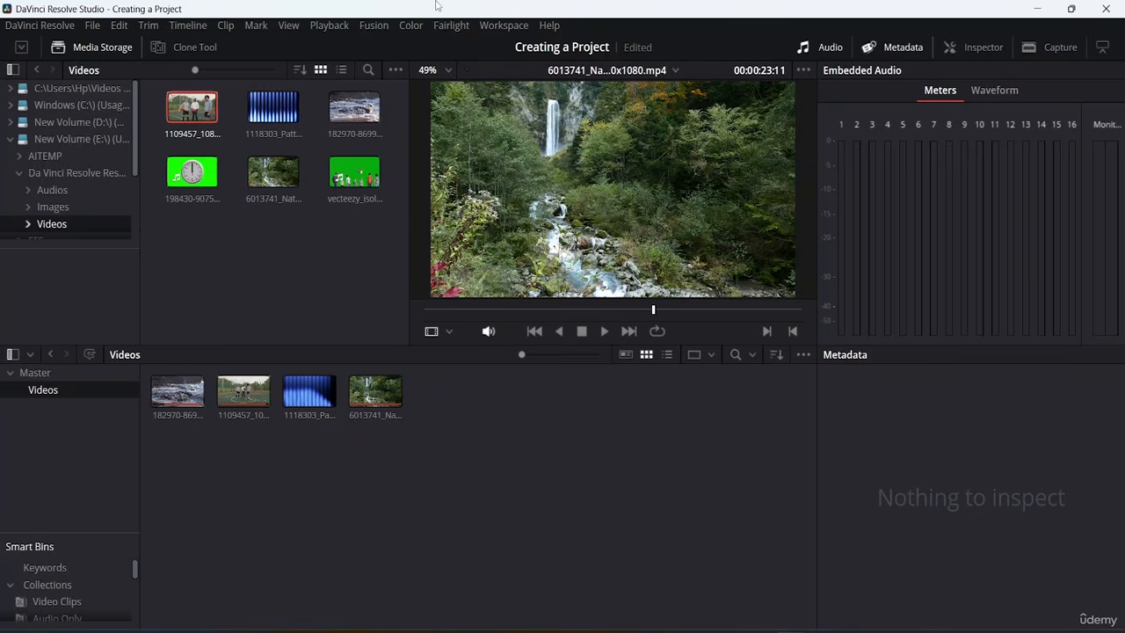
pyautogui.click(499, 26)
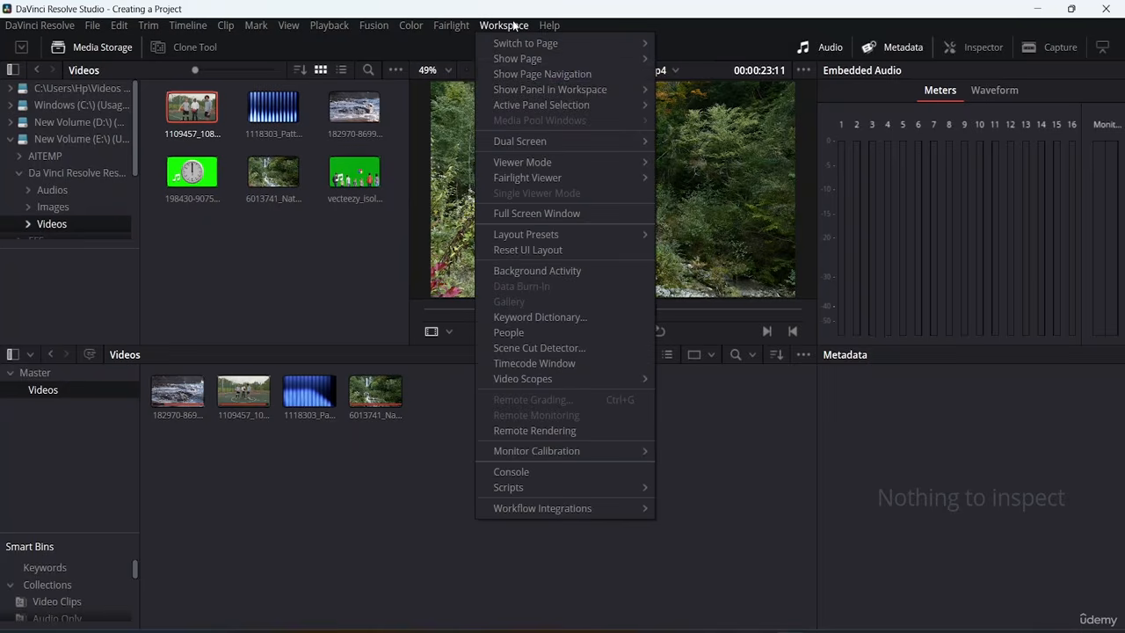
pyautogui.click(518, 74)
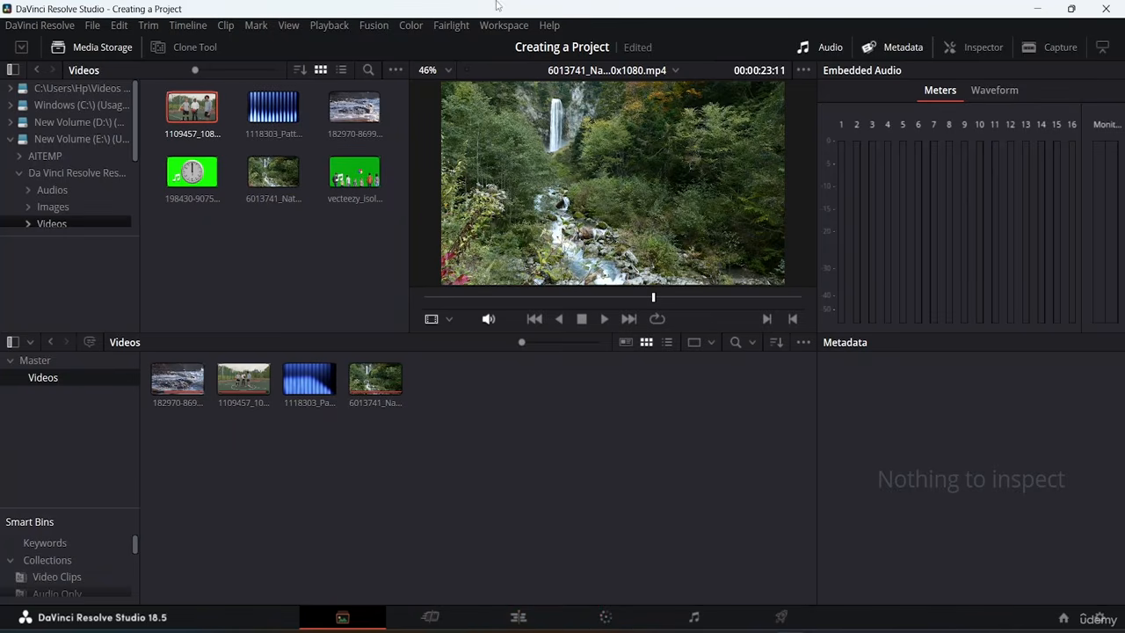
pyautogui.click(509, 26)
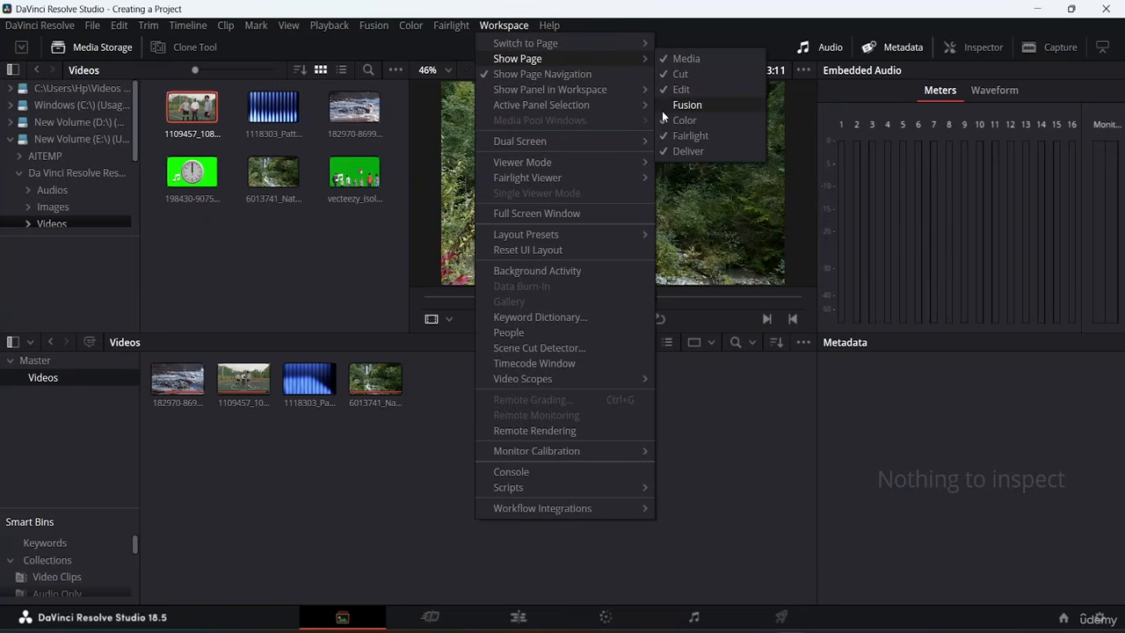
pyautogui.click(662, 106)
# Switch from the Media page to the Edit page
pyautogui.click(505, 26)
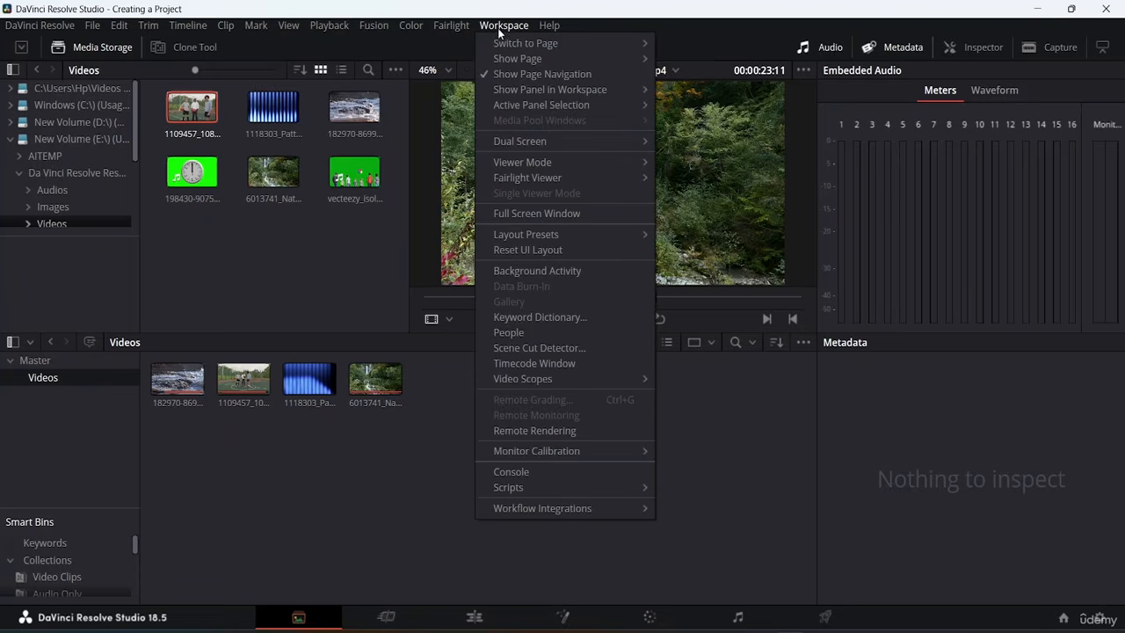
pyautogui.moveTo(544, 43)
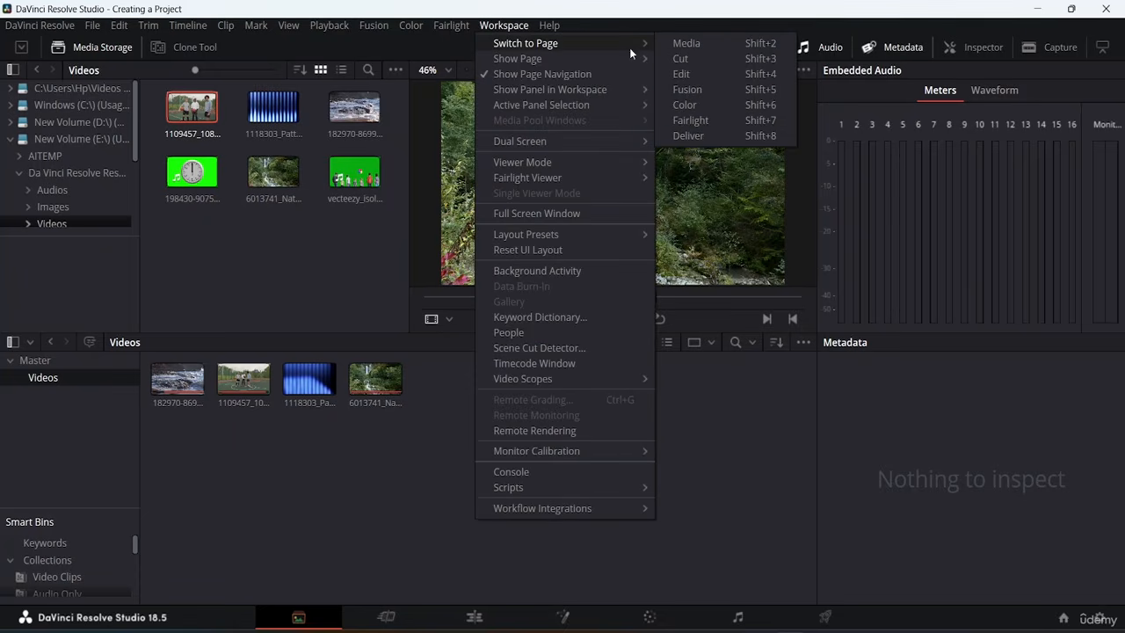
pyautogui.click(682, 76)
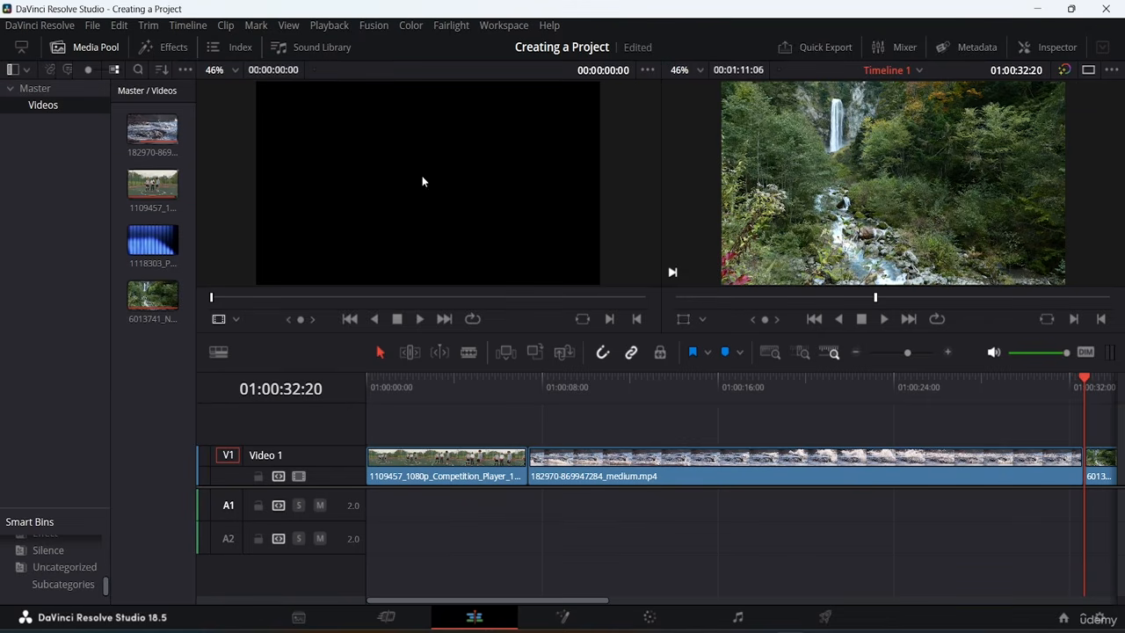
# Show the Effects library, look through its Toolbox, Open FX and Audio FX categories, and toggle the category list off and back on
pyautogui.click(173, 46)
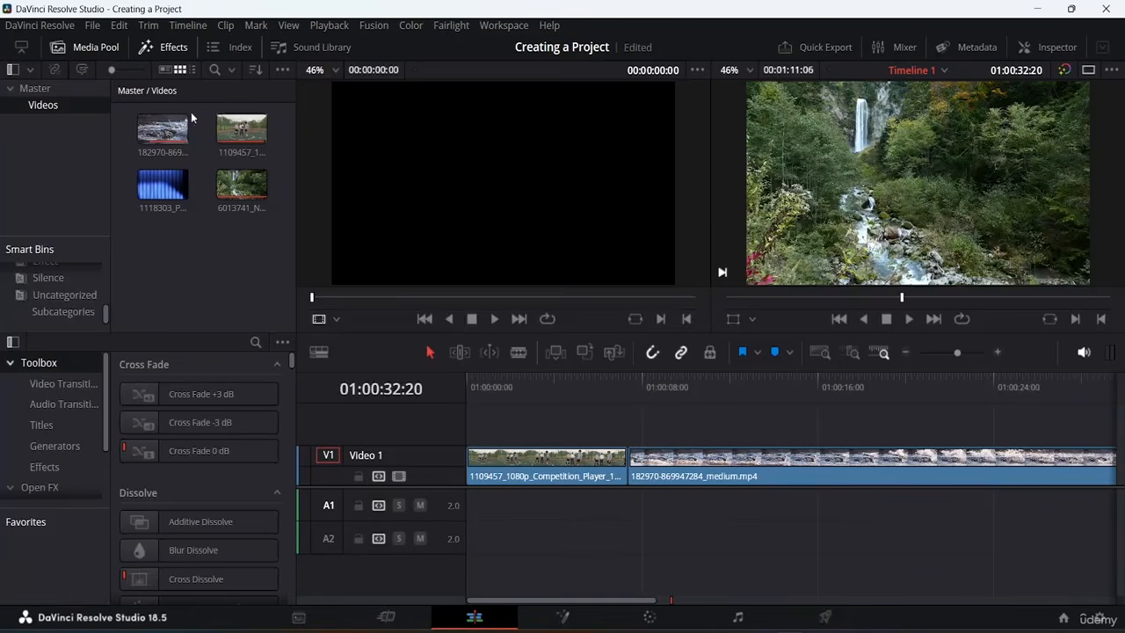
pyautogui.scroll(-1, 173, 445)
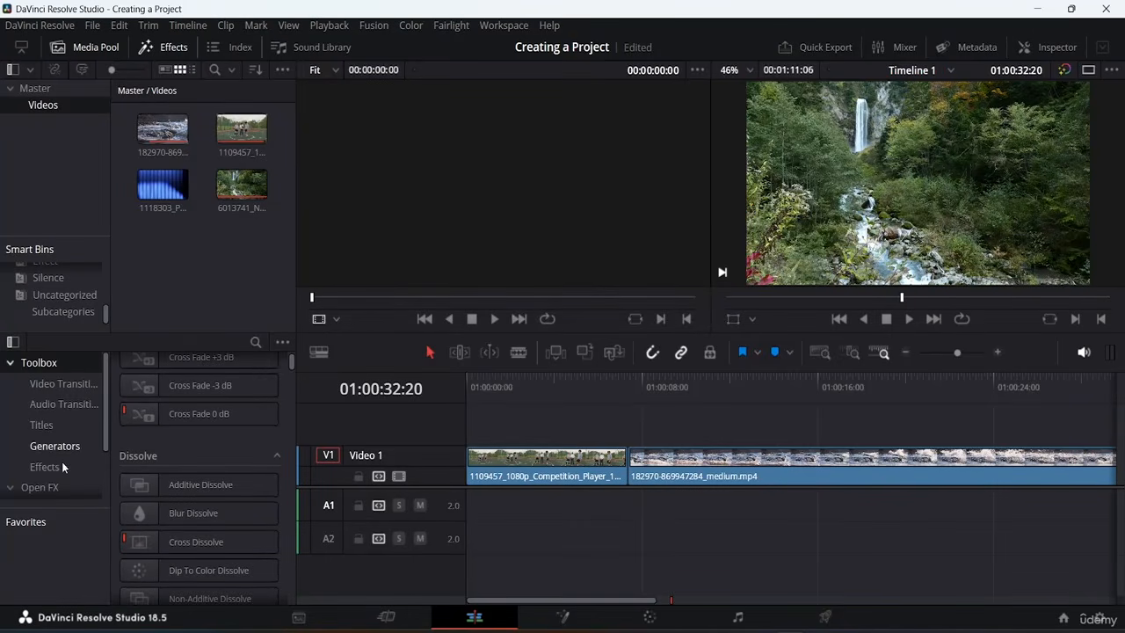
pyautogui.scroll(-2, 62, 461)
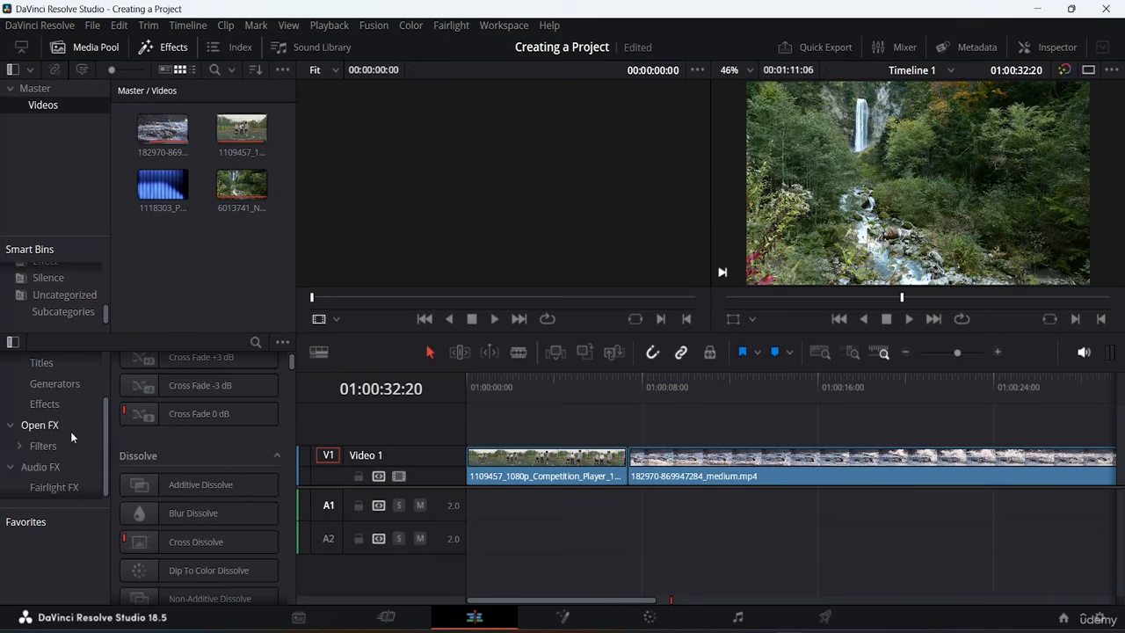
pyautogui.scroll(2, 66, 438)
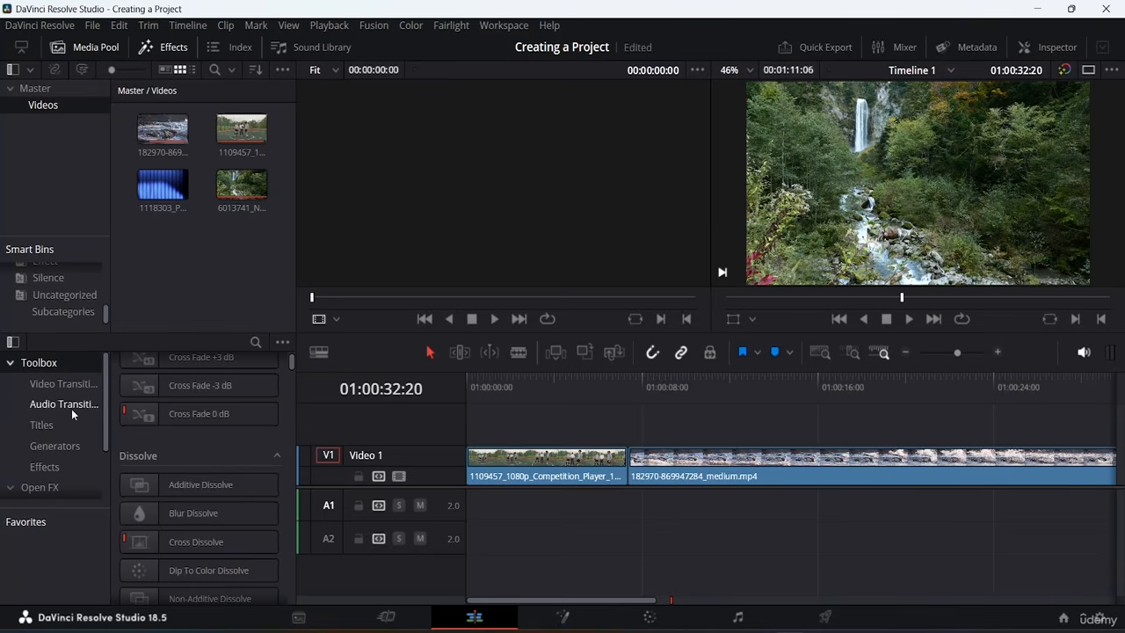
pyautogui.click(13, 342)
pyautogui.click(13, 342)
pyautogui.click(13, 341)
pyautogui.click(13, 342)
# Move the playhead to the timeline's end and back to its start, and fit all clips into the timeline view
pyautogui.press('End')
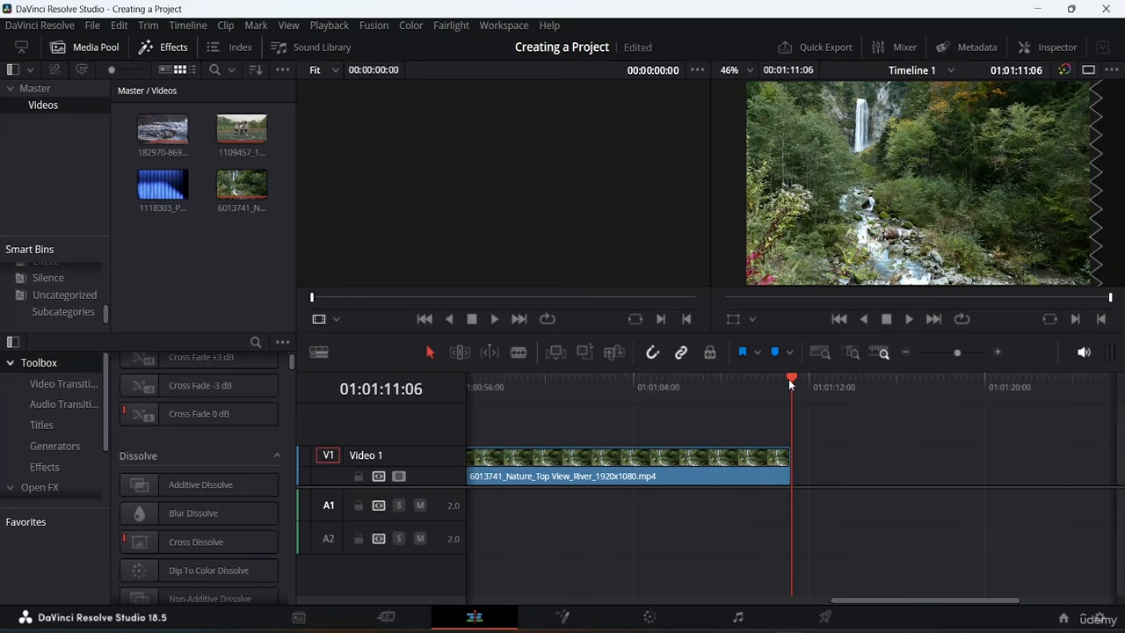
pyautogui.moveTo(789, 379); pyautogui.dragTo(58, 261)
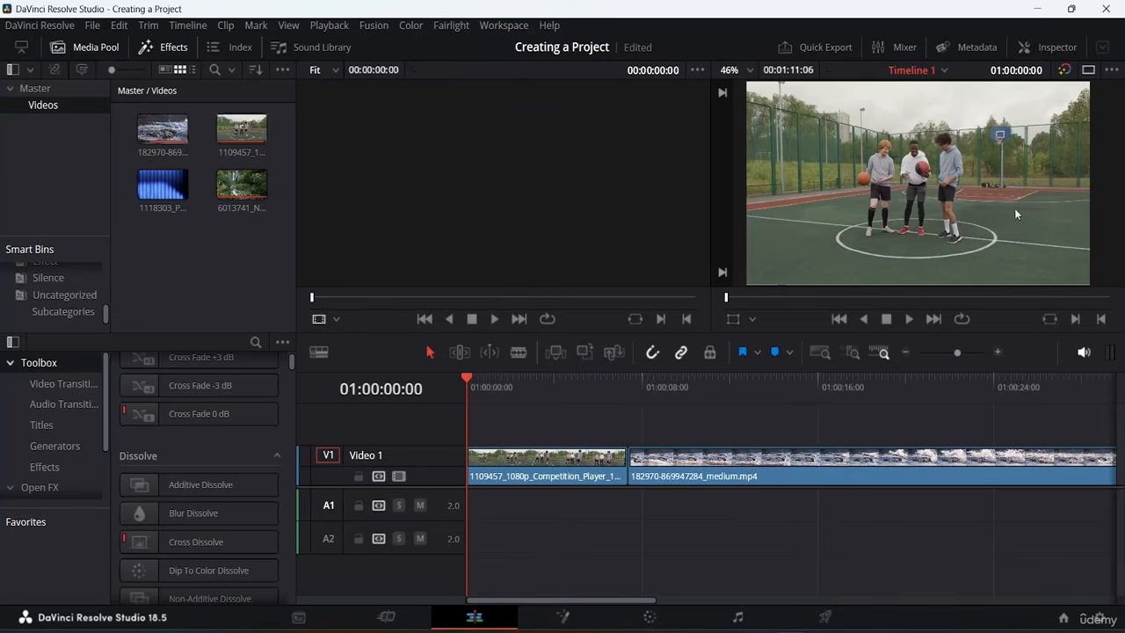
pyautogui.click(817, 346)
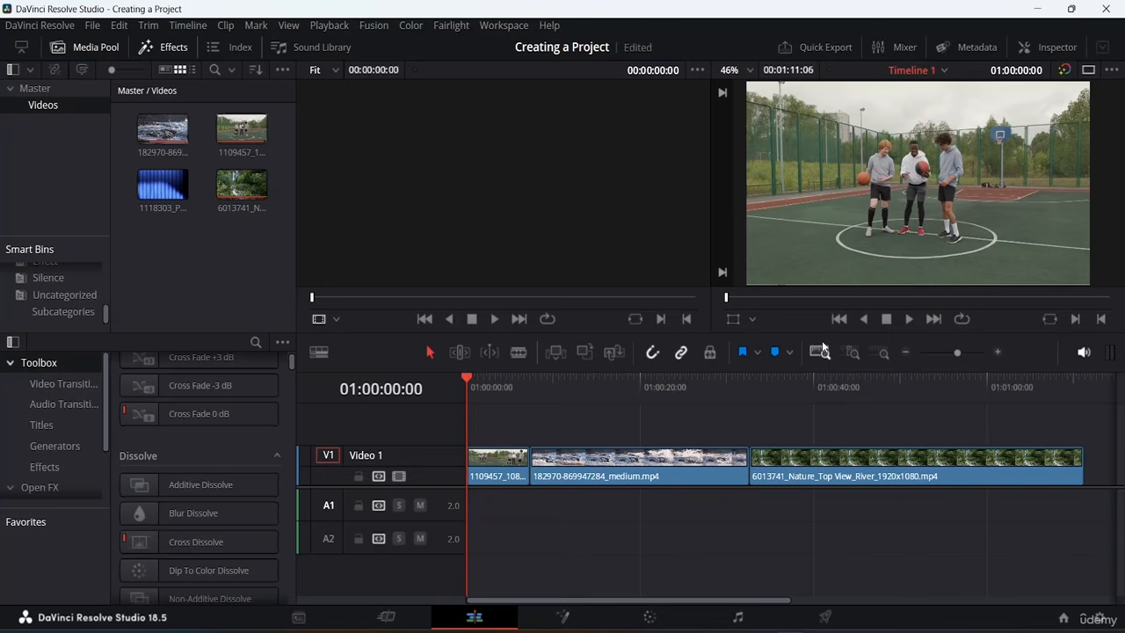